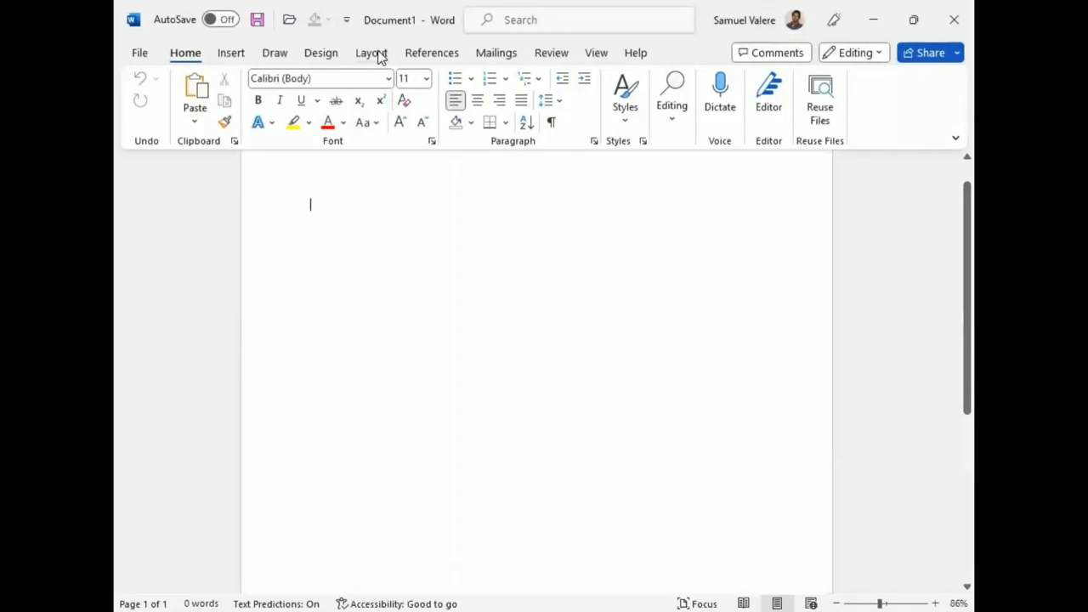
# - Set a custom 5.5" wide by 7" high paper size for the document
pyautogui.click(374, 52)
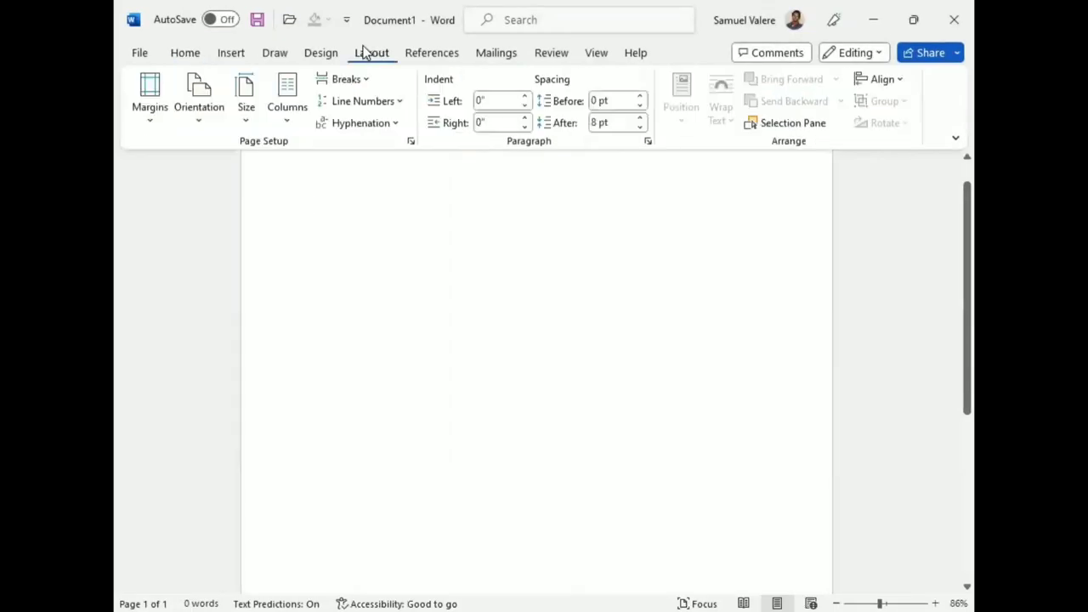
pyautogui.click(246, 121)
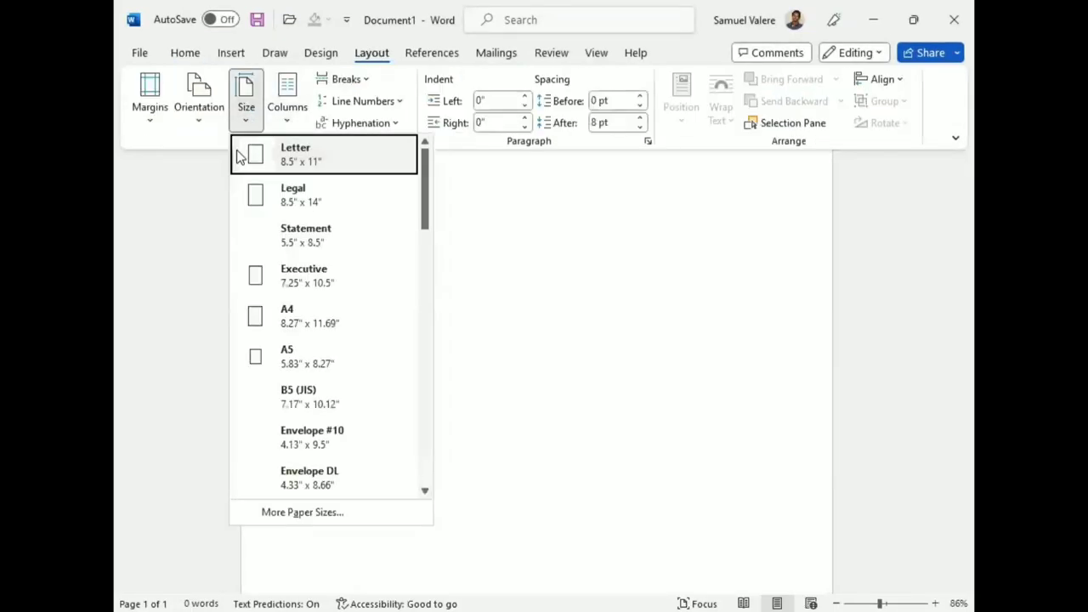
pyautogui.click(314, 513)
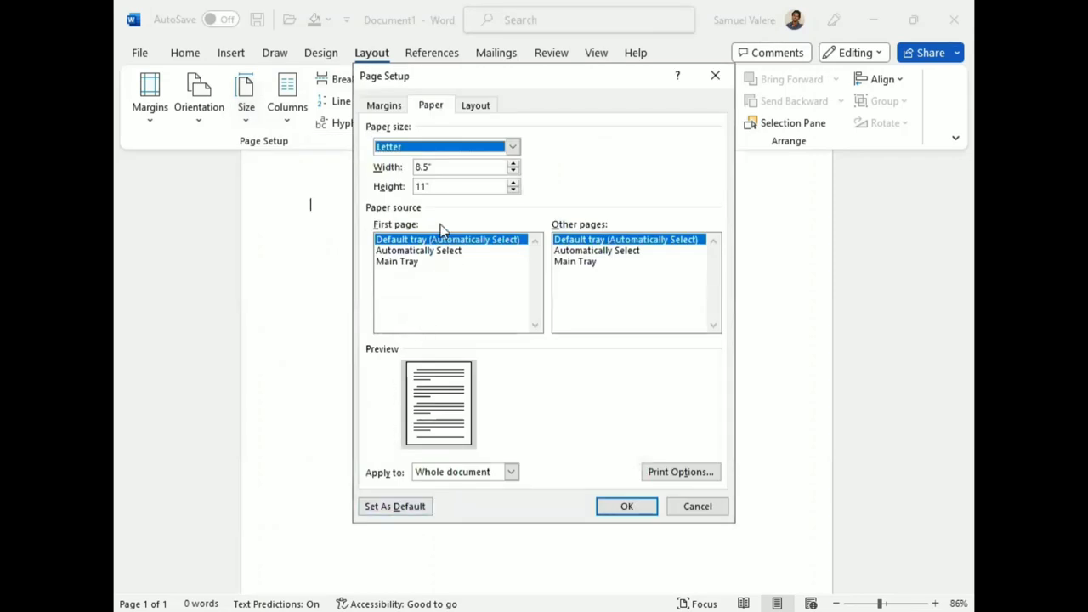
pyautogui.click(419, 167)
pyautogui.write('5')
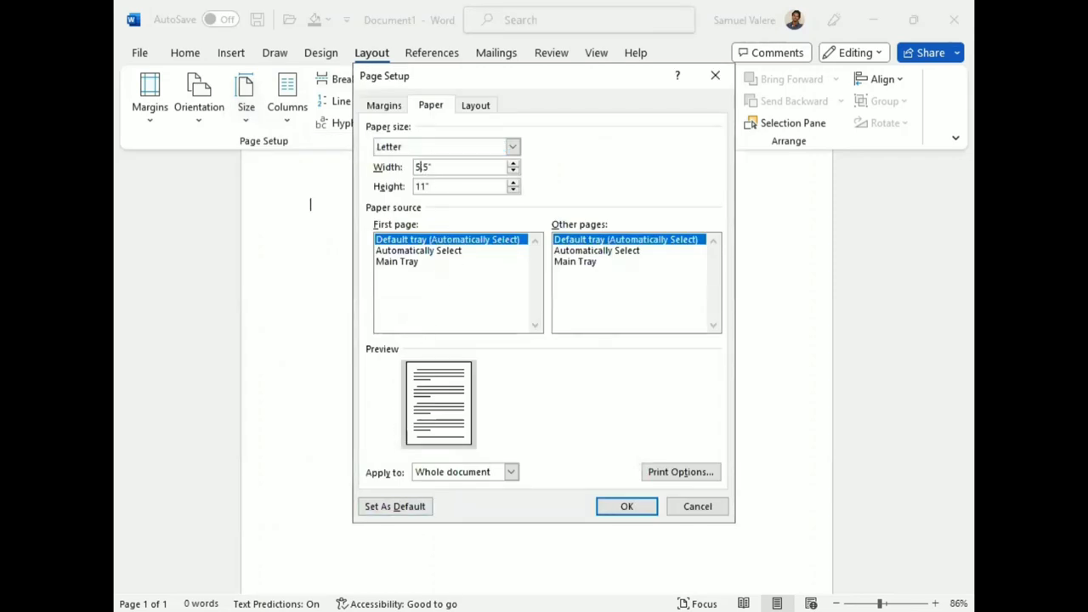
pyautogui.click(427, 186)
pyautogui.write('7')
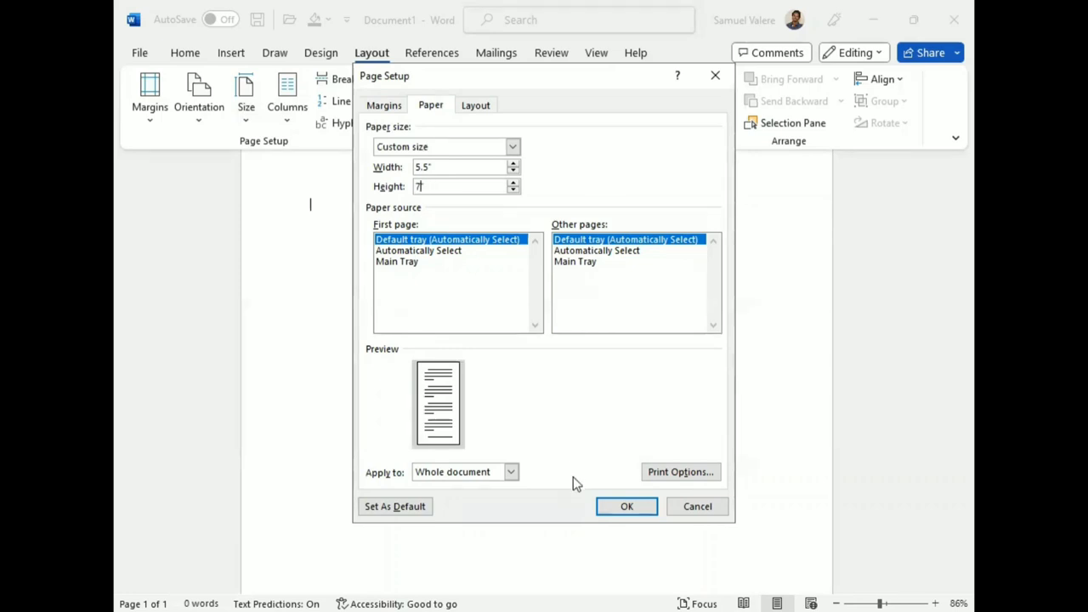
pyautogui.press('Tab')
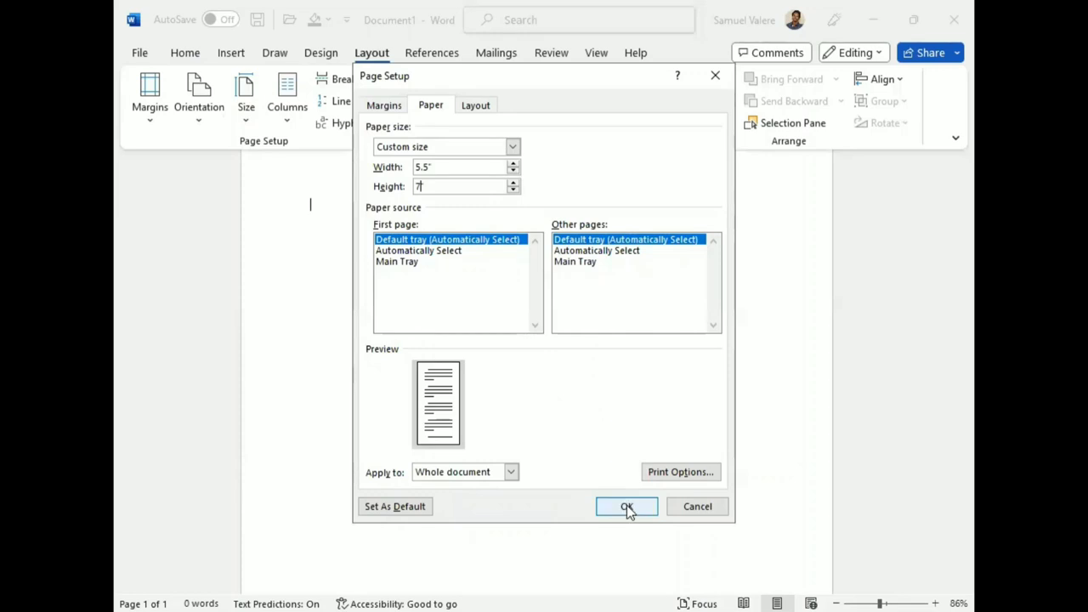
pyautogui.click(626, 508)
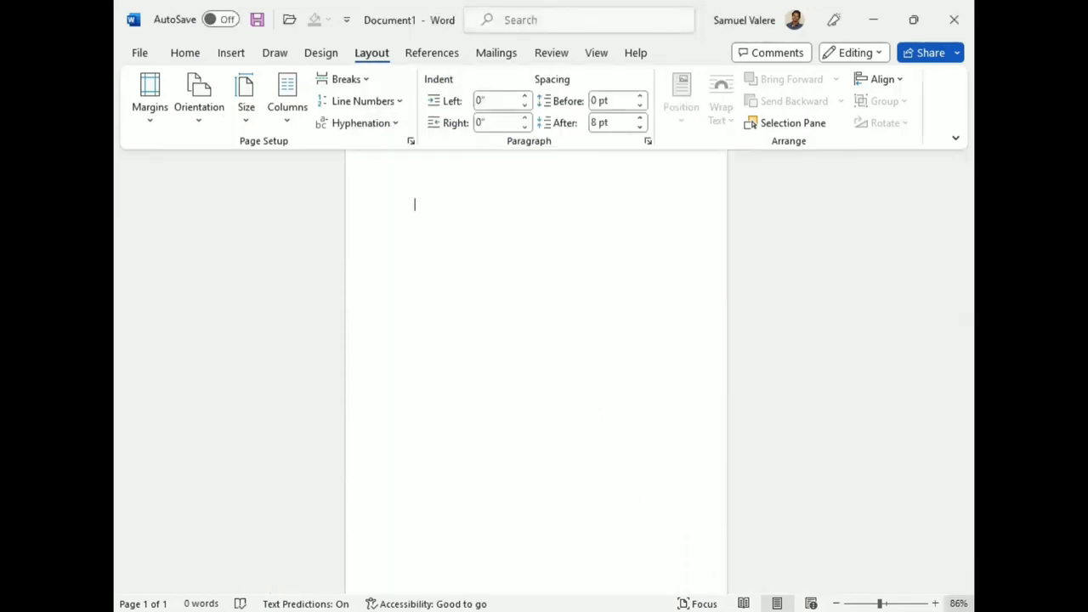
# - Zoom to Whole page so the entire page is visible
pyautogui.click(958, 603)
pyautogui.click(518, 305)
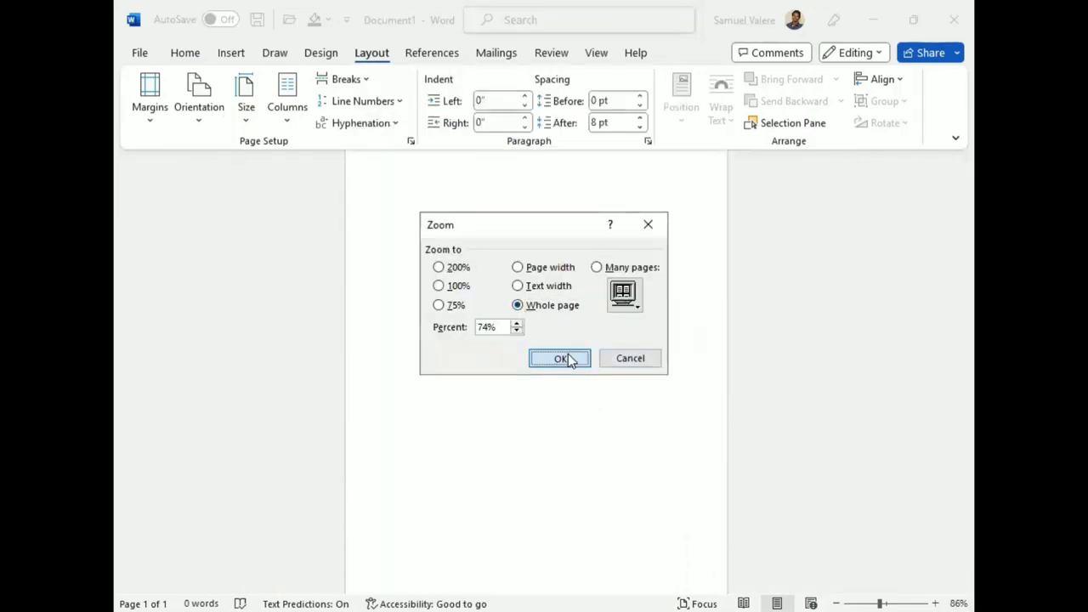
pyautogui.click(567, 358)
# - Insert the white-and-purple flower picture from the Flowers folder
pyautogui.click(231, 53)
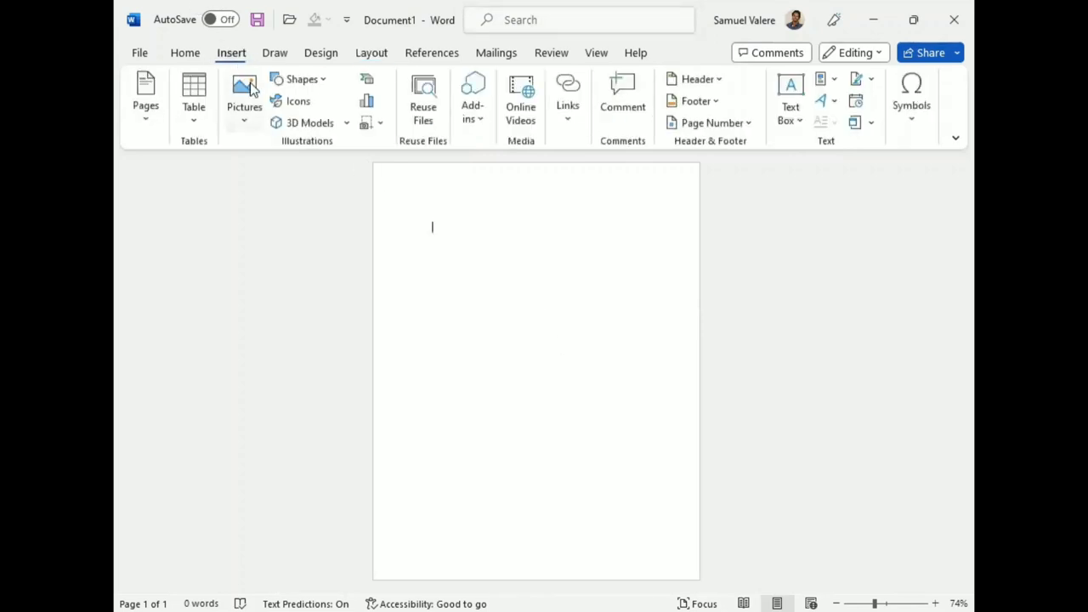
pyautogui.click(245, 119)
pyautogui.click(285, 173)
pyautogui.scroll(2, 178, 213)
pyautogui.scroll(1, 178, 209)
pyautogui.scroll(1, 179, 170)
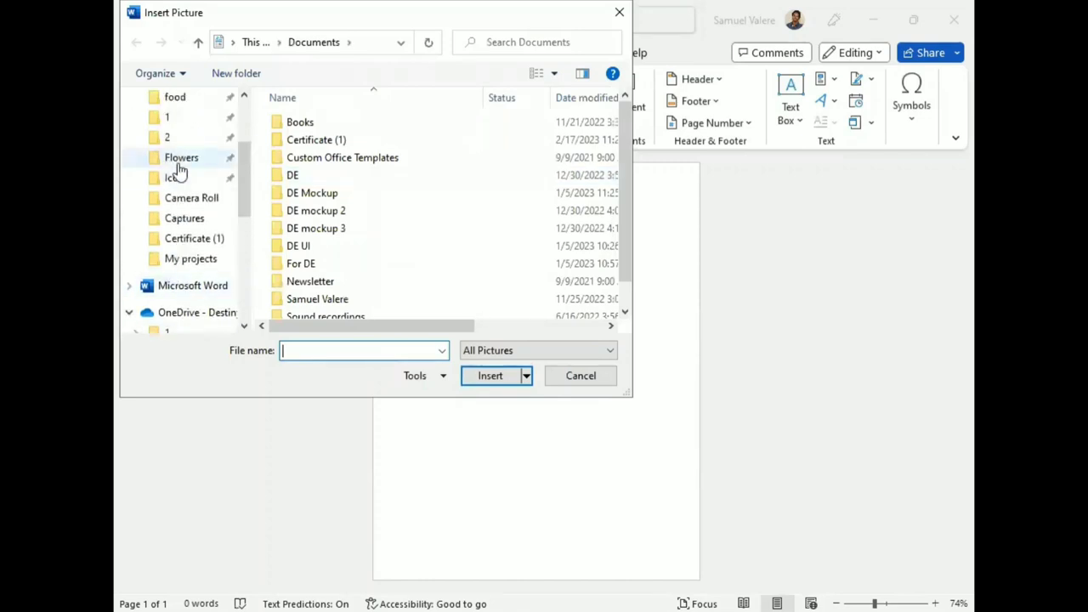
pyautogui.click(178, 163)
pyautogui.click(428, 147)
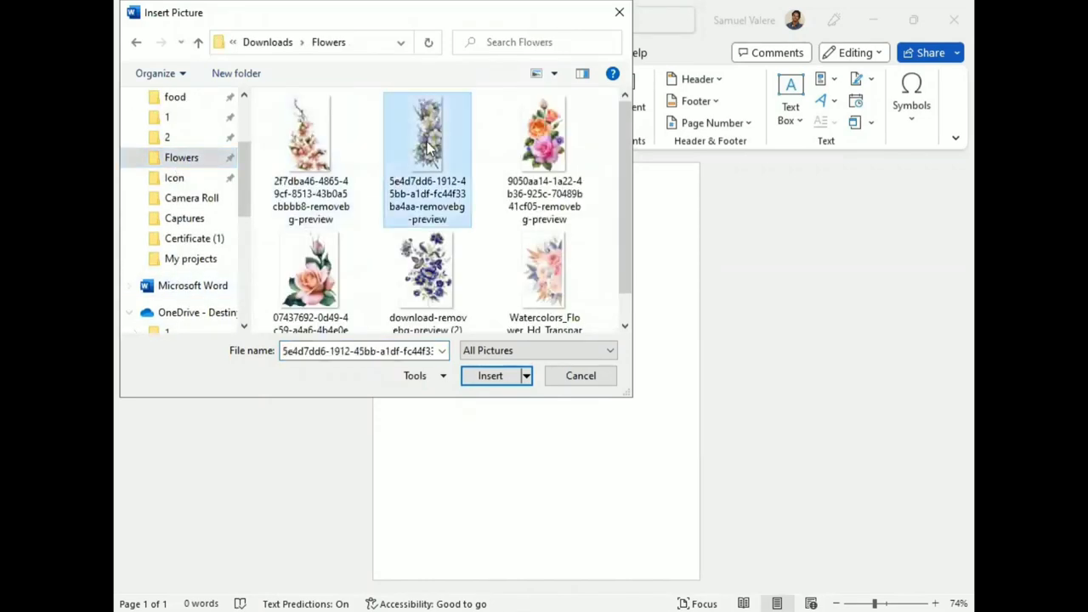
pyautogui.click(497, 379)
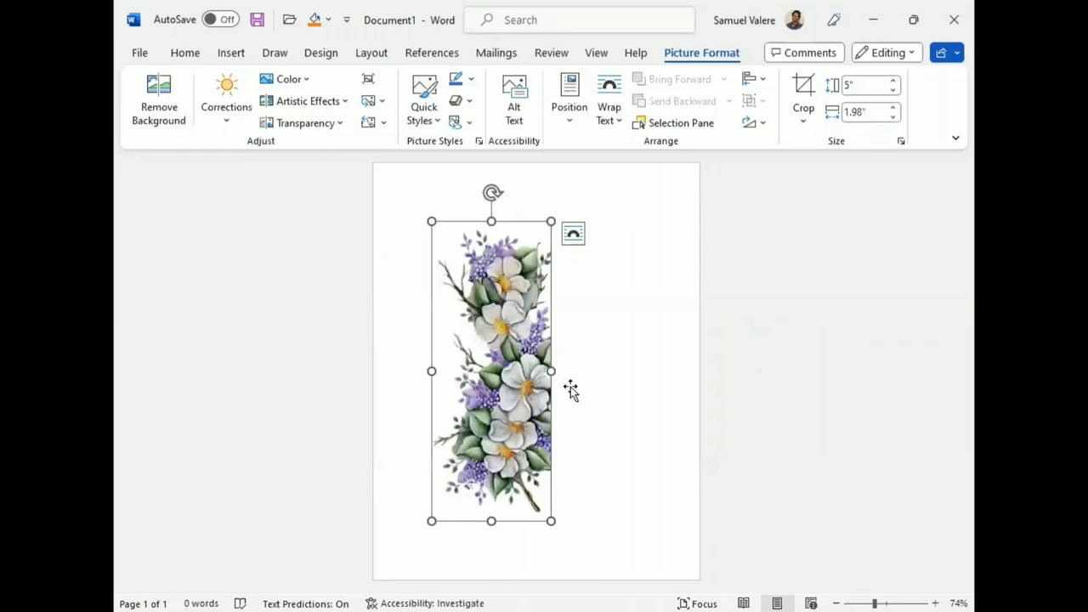
# - Float the picture In Front of Text and stretch it along the right edge, top to bottom
pyautogui.moveTo(567, 384); pyautogui.dragTo(568, 388)
pyautogui.click(609, 109)
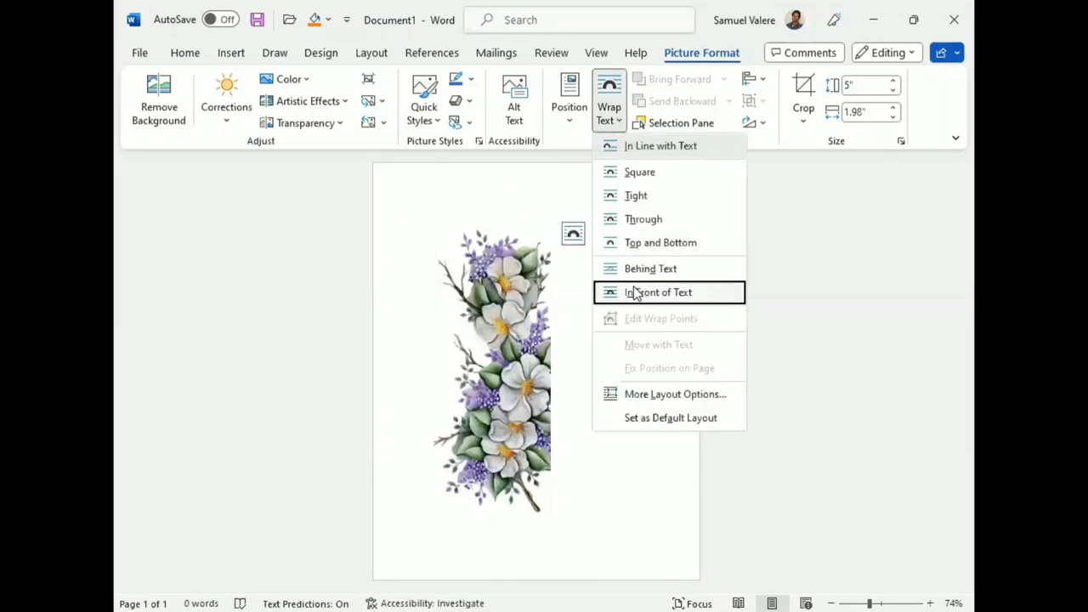
pyautogui.click(634, 292)
pyautogui.moveTo(533, 350)
pyautogui.mouseDown()
pyautogui.moveTo(622, 318)
pyautogui.moveTo(678, 324)
pyautogui.mouseUp()
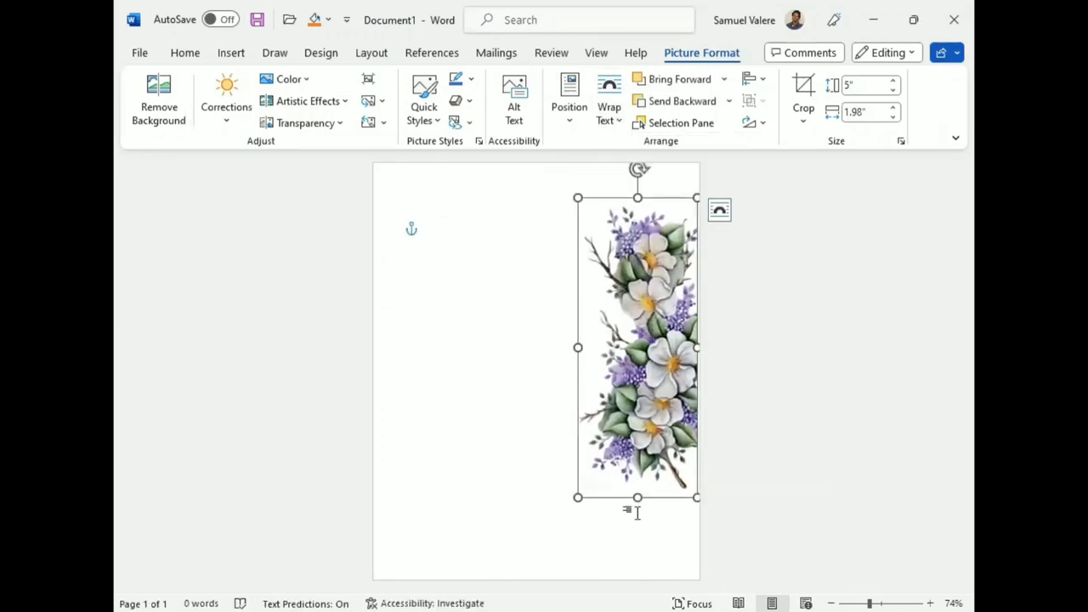
pyautogui.moveTo(638, 498); pyautogui.dragTo(641, 583)
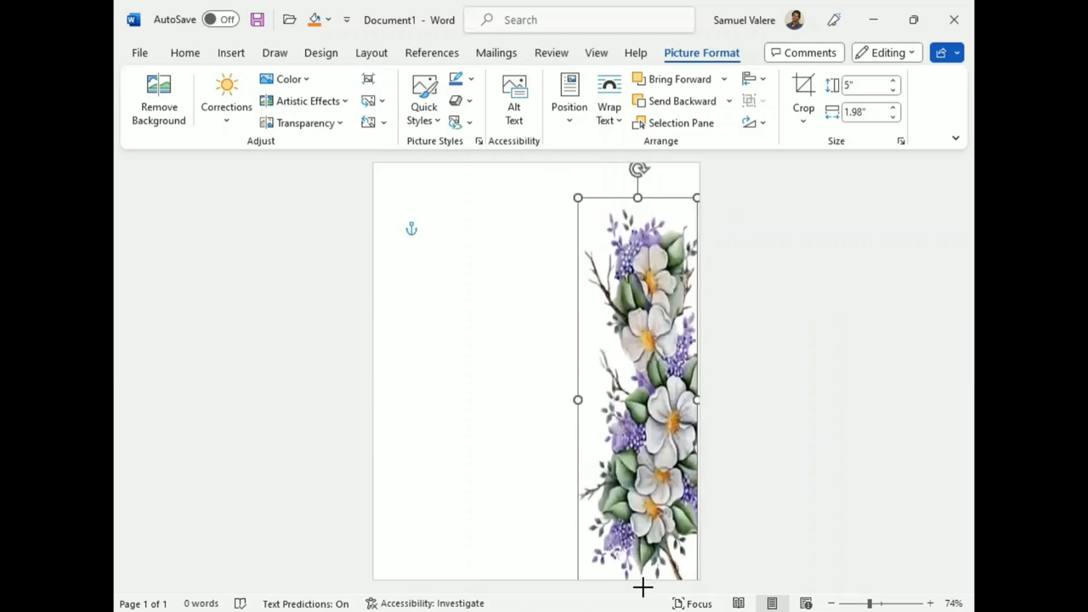
pyautogui.moveTo(630, 196); pyautogui.dragTo(636, 156)
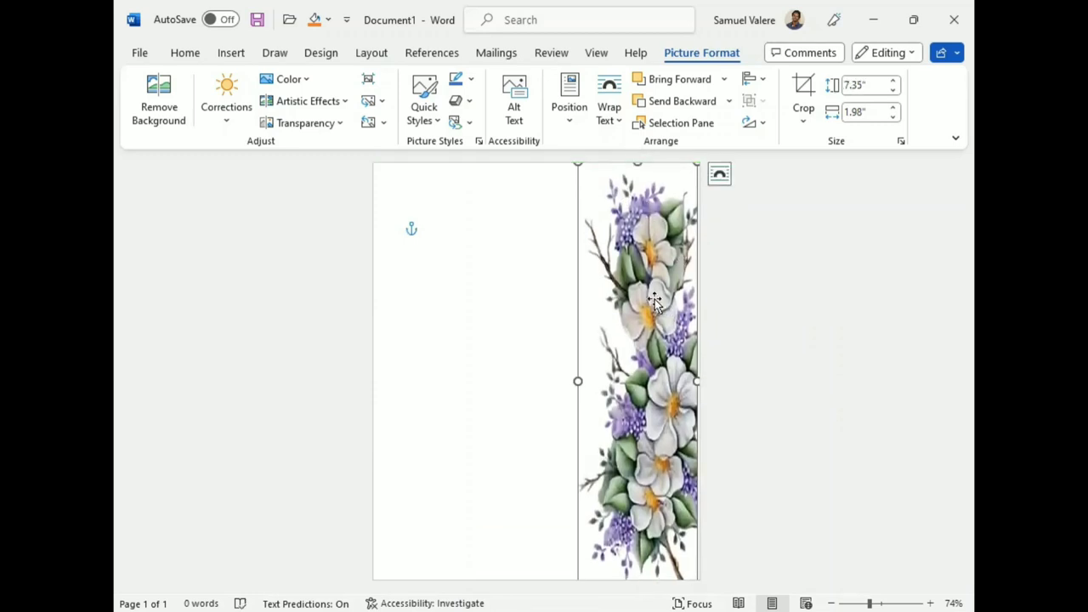
pyautogui.moveTo(654, 301); pyautogui.dragTo(652, 292)
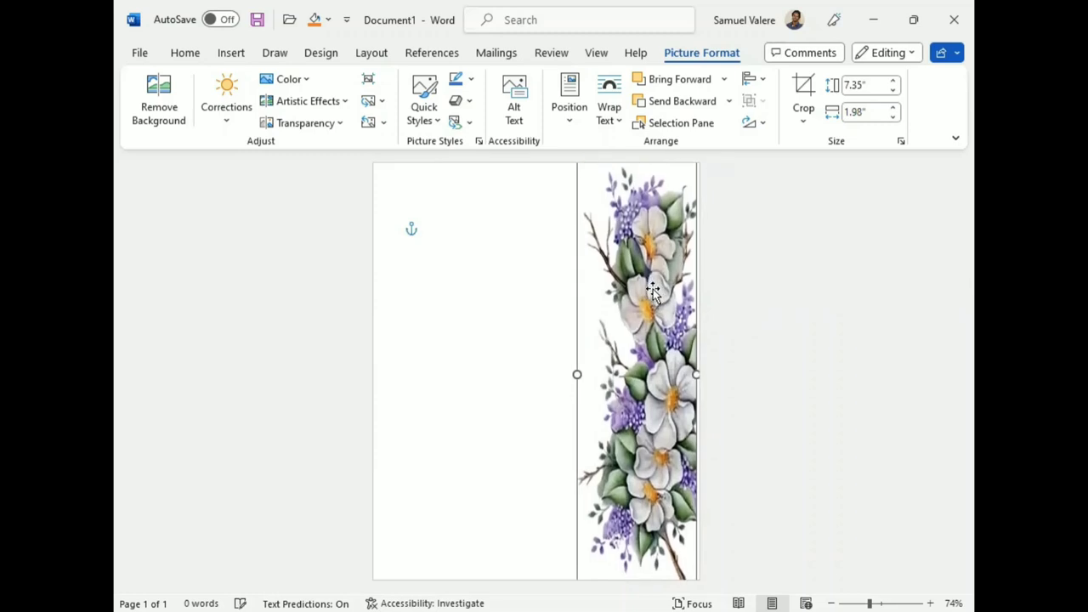
pyautogui.moveTo(652, 284); pyautogui.dragTo(658, 288)
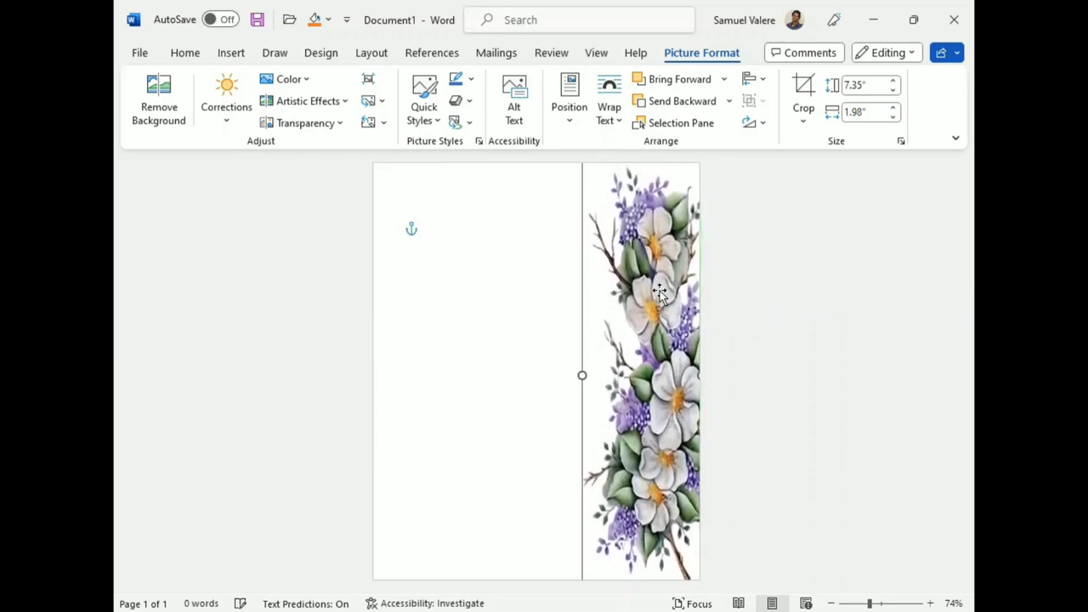
pyautogui.moveTo(581, 375); pyautogui.dragTo(540, 371)
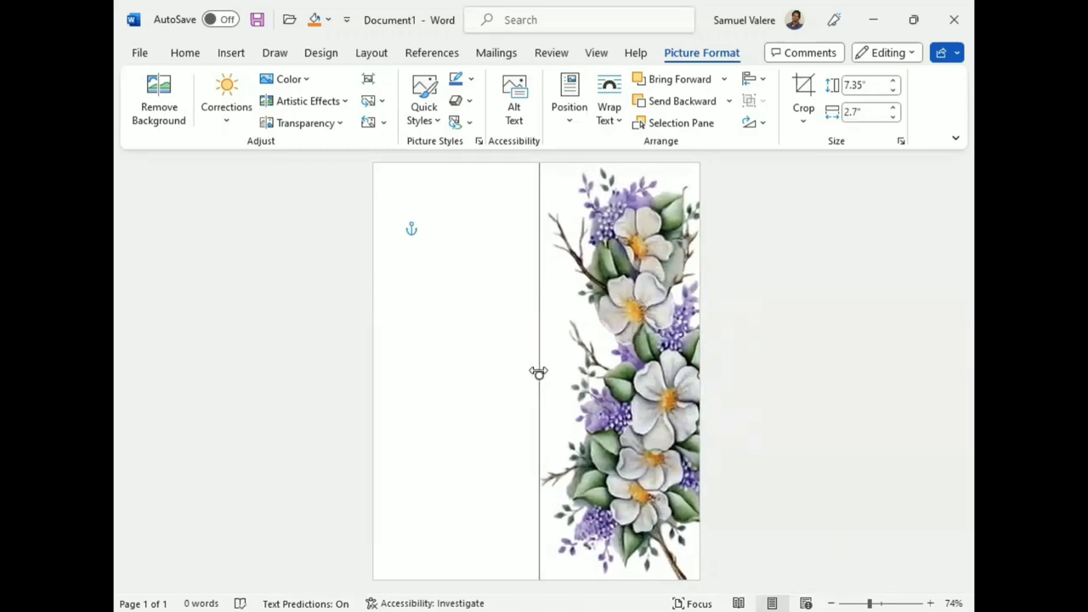
# - Draw an outline-free rectangle over the left of the page
pyautogui.click(233, 54)
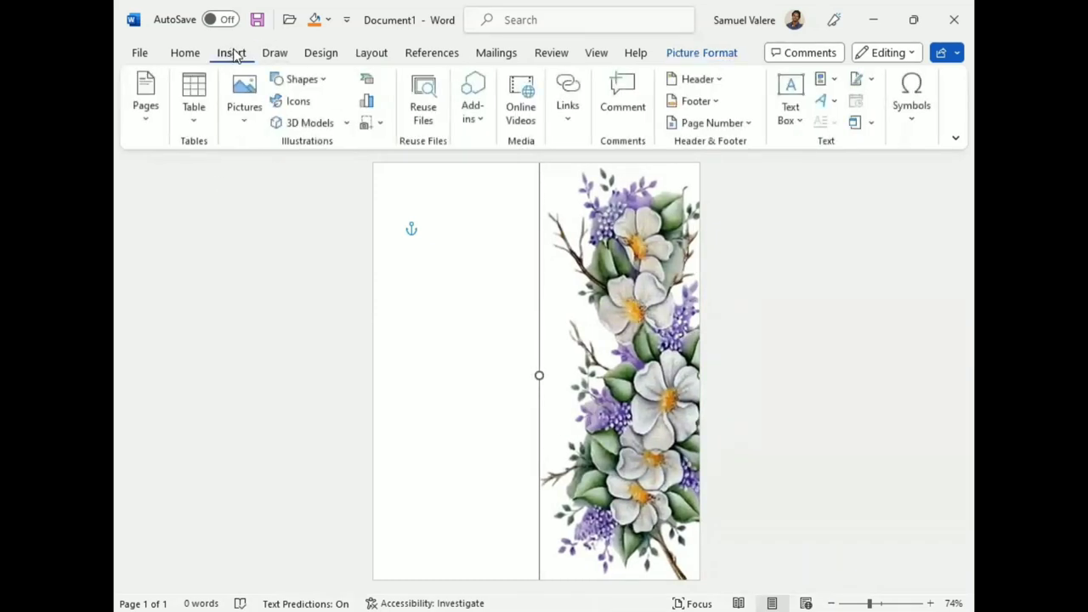
pyautogui.click(301, 79)
pyautogui.click(323, 119)
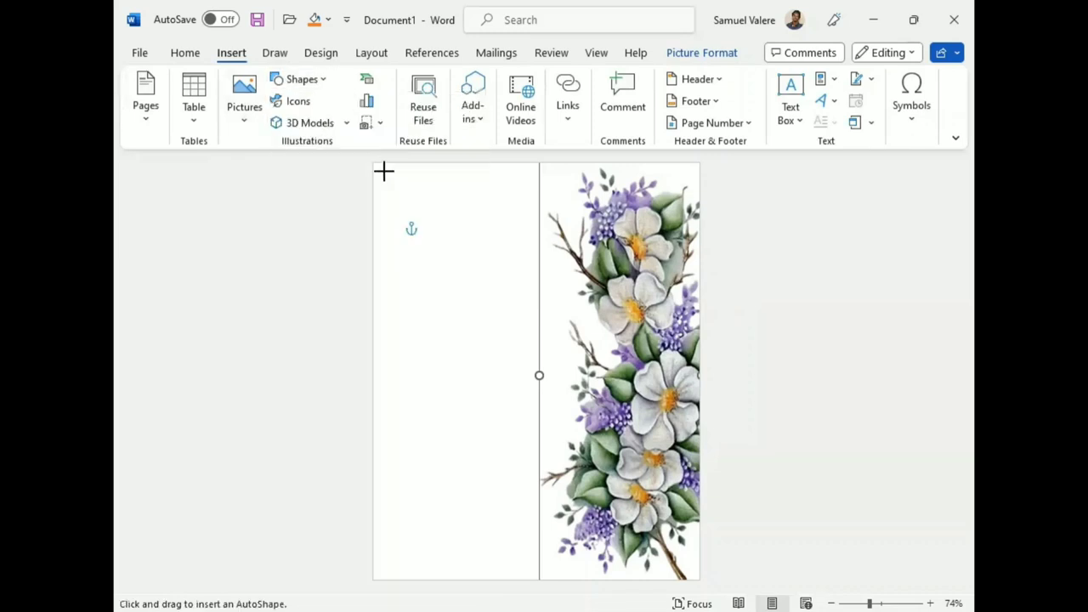
pyautogui.moveTo(381, 169)
pyautogui.mouseDown()
pyautogui.moveTo(572, 541)
pyautogui.moveTo(615, 578)
pyautogui.moveTo(609, 570)
pyautogui.mouseUp()
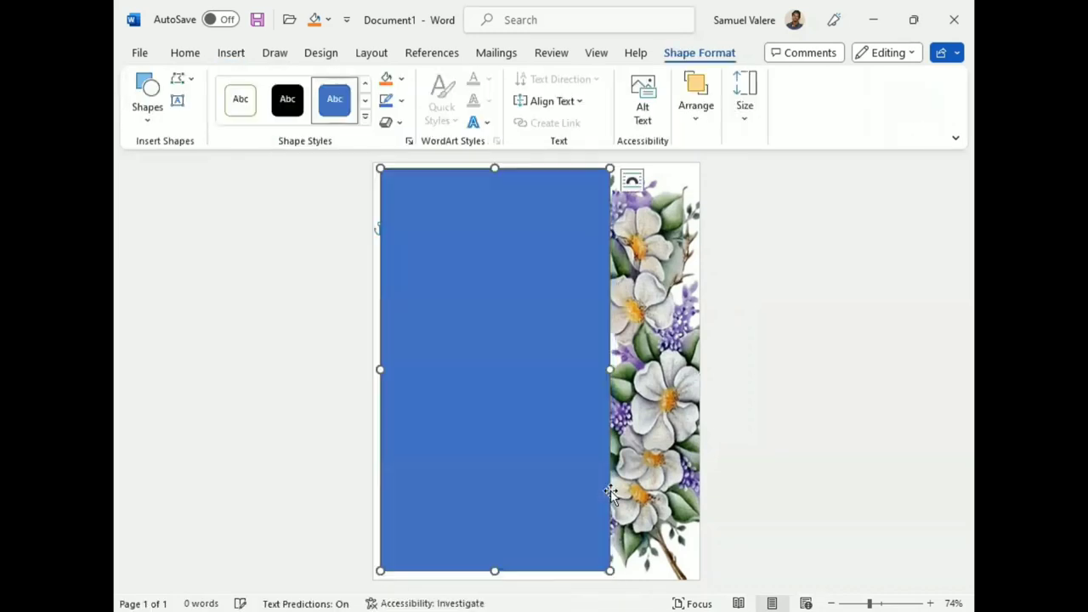
pyautogui.click(393, 101)
pyautogui.click(396, 287)
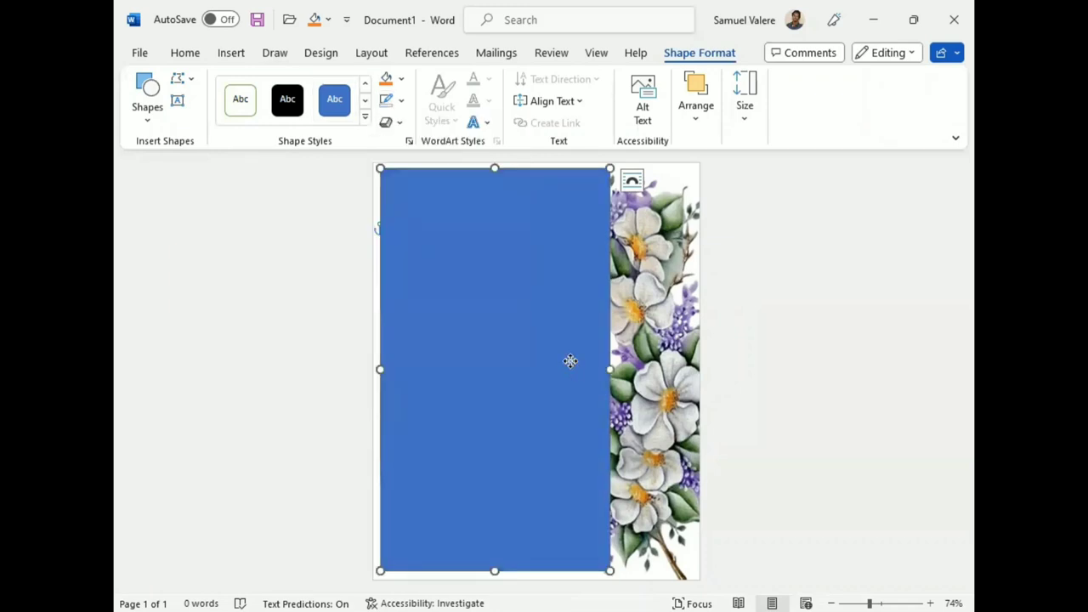
# - Edit the rectangle's points so its right edge slants inward at the bottom
pyautogui.rightClick(570, 364)
pyautogui.click(616, 331)
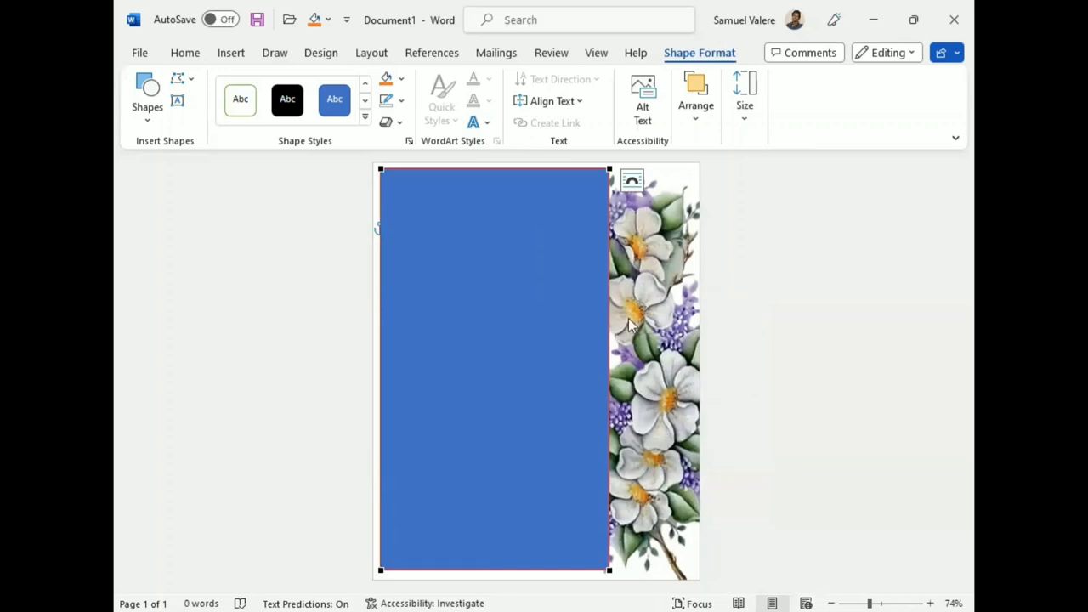
pyautogui.rightClick(608, 296)
pyautogui.click(652, 311)
pyautogui.moveTo(609, 570); pyautogui.dragTo(536, 570)
pyautogui.click(836, 379)
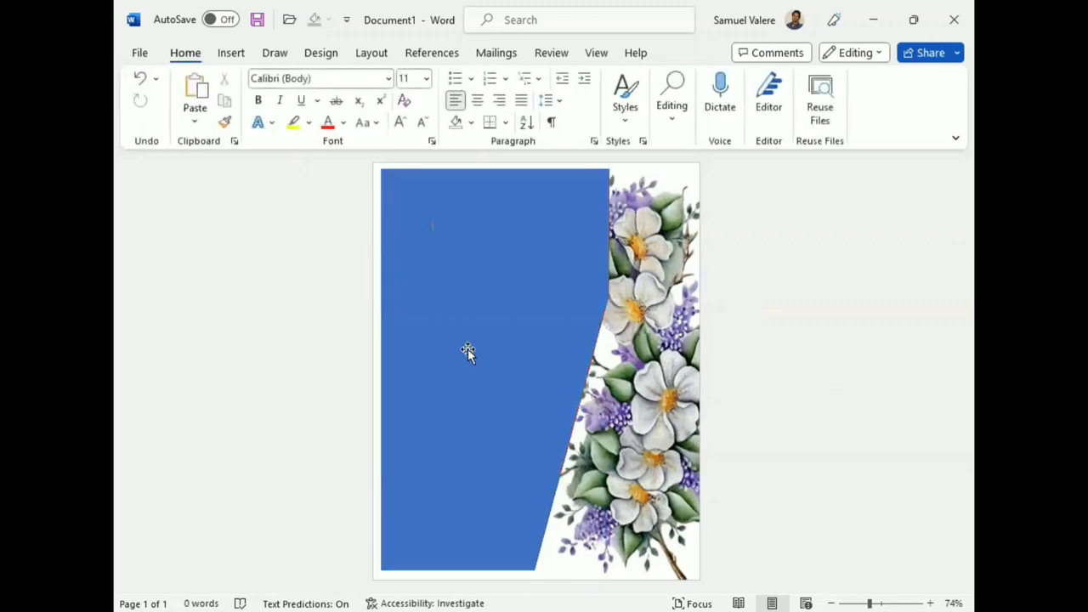
# - Stretch the slanted shape to the page's top-left and bottom, widening it over the flowers
pyautogui.moveTo(482, 358); pyautogui.dragTo(474, 351)
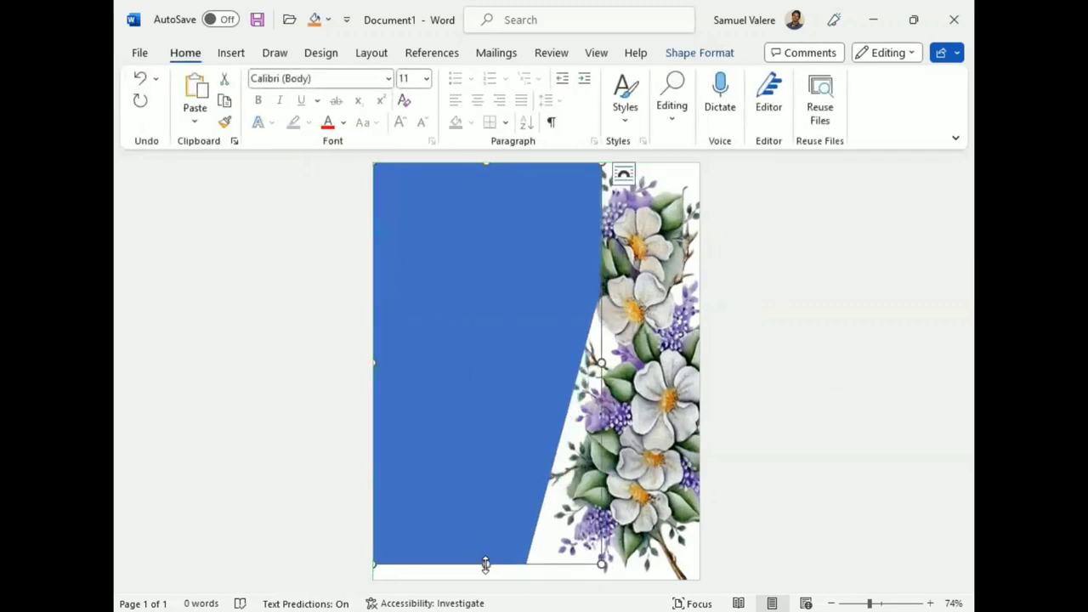
pyautogui.moveTo(485, 566); pyautogui.dragTo(486, 581)
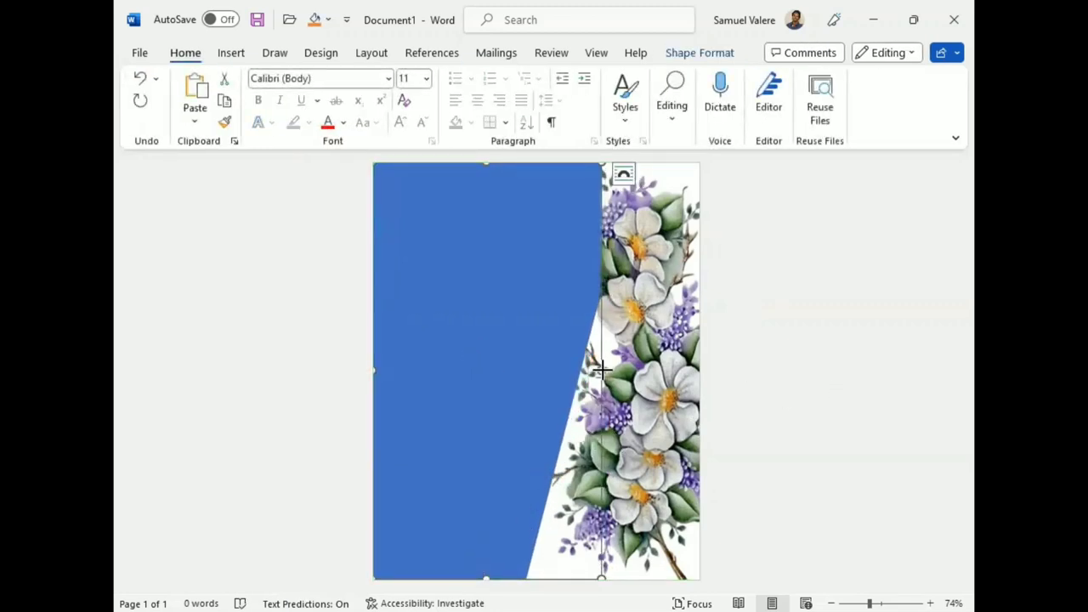
pyautogui.moveTo(601, 370)
pyautogui.mouseDown()
pyautogui.moveTo(612, 371)
pyautogui.moveTo(522, 374)
pyautogui.mouseUp()
pyautogui.click(521, 376)
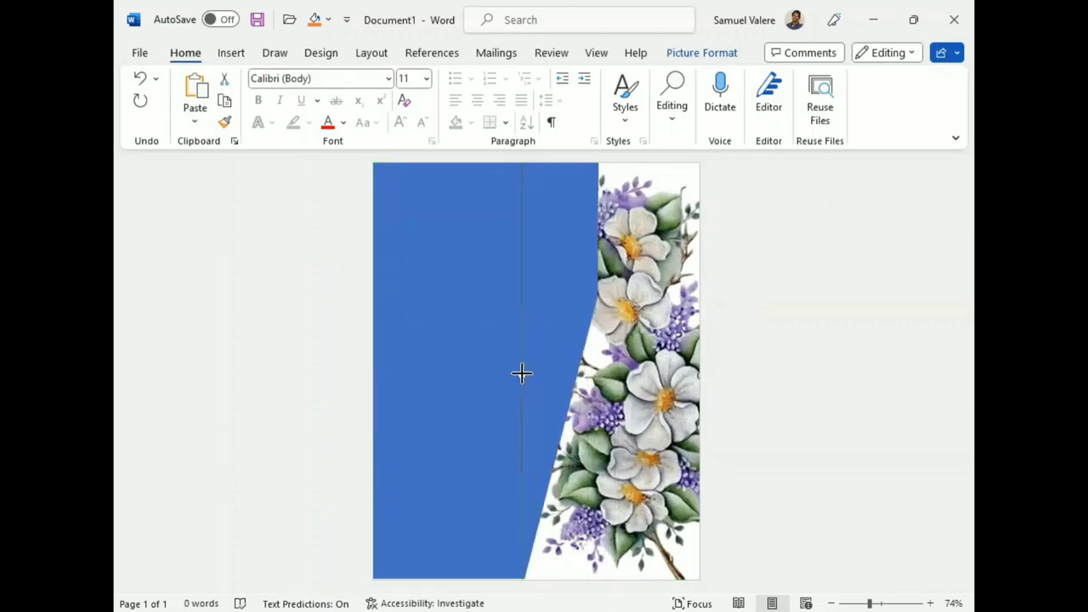
pyautogui.click(481, 373)
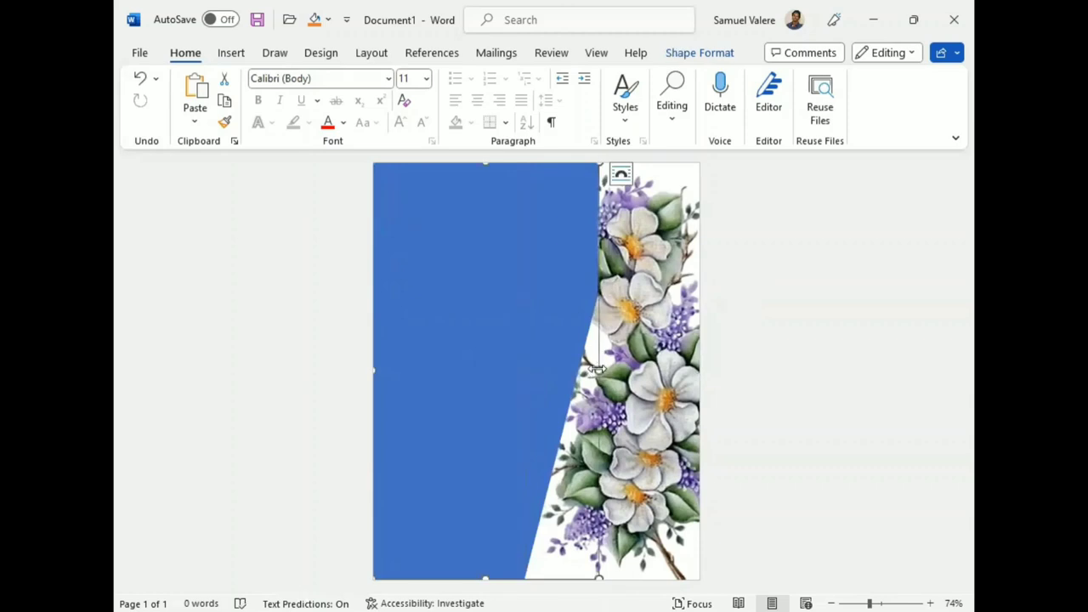
pyautogui.moveTo(598, 370); pyautogui.dragTo(614, 367)
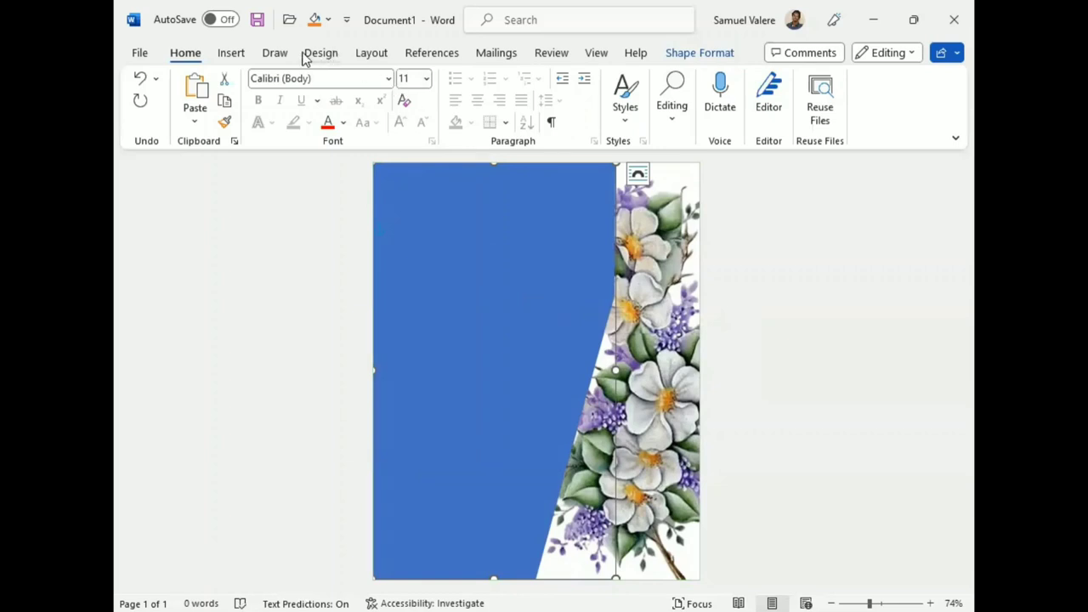
# - Give the shape a 3 pt yellow outline and no fill
pyautogui.click(700, 53)
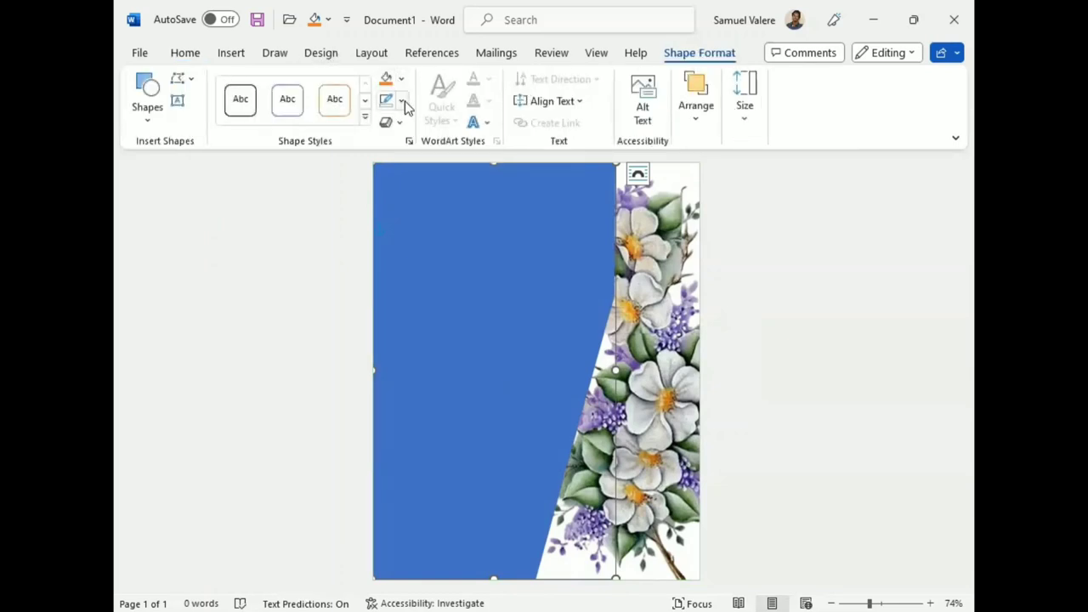
pyautogui.click(403, 102)
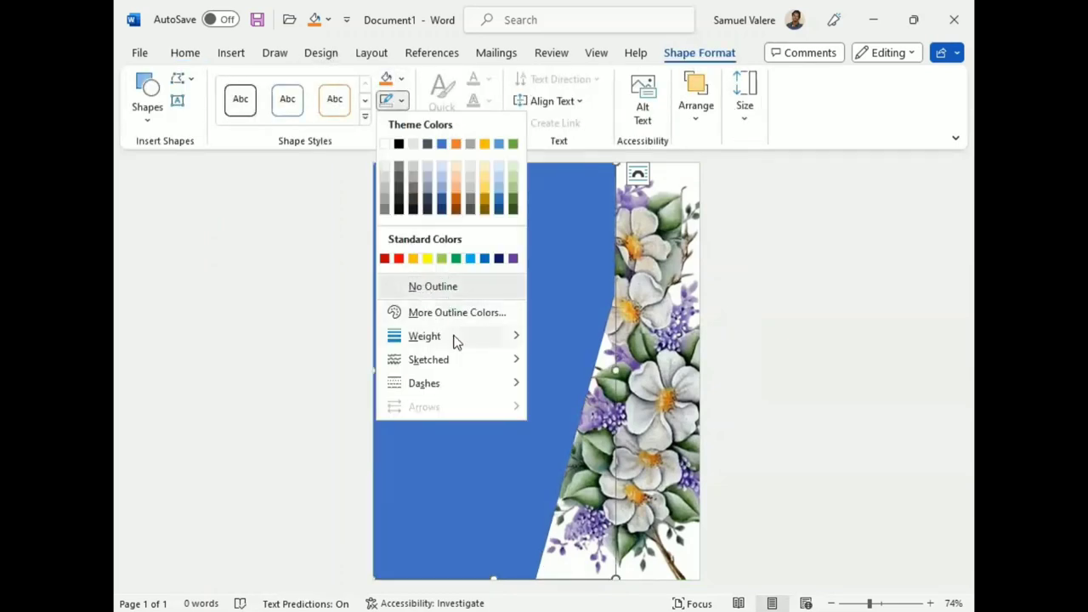
pyautogui.click(419, 258)
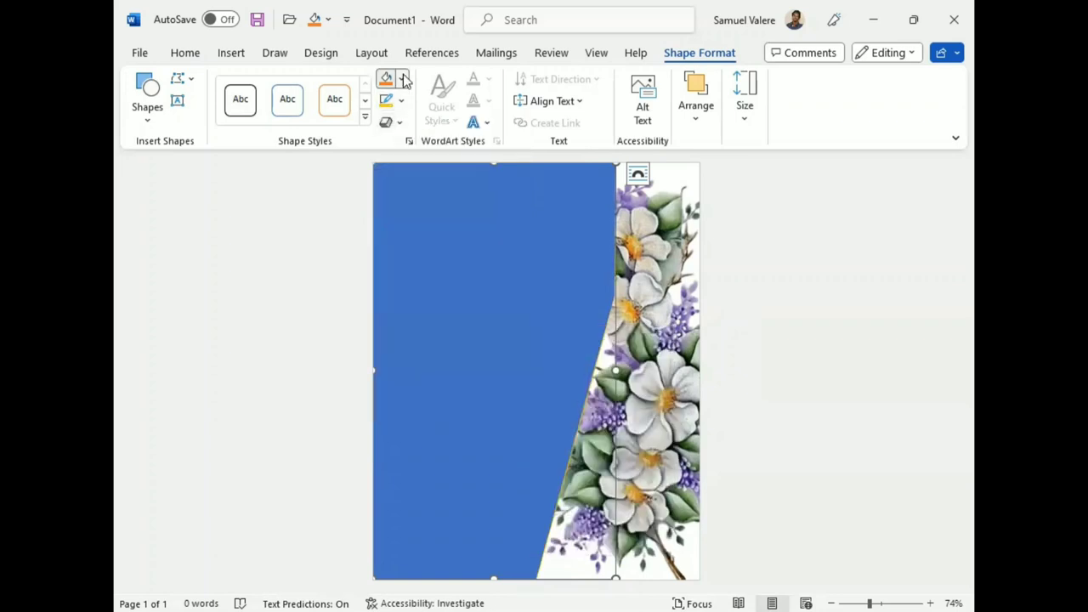
pyautogui.click(403, 78)
pyautogui.click(423, 264)
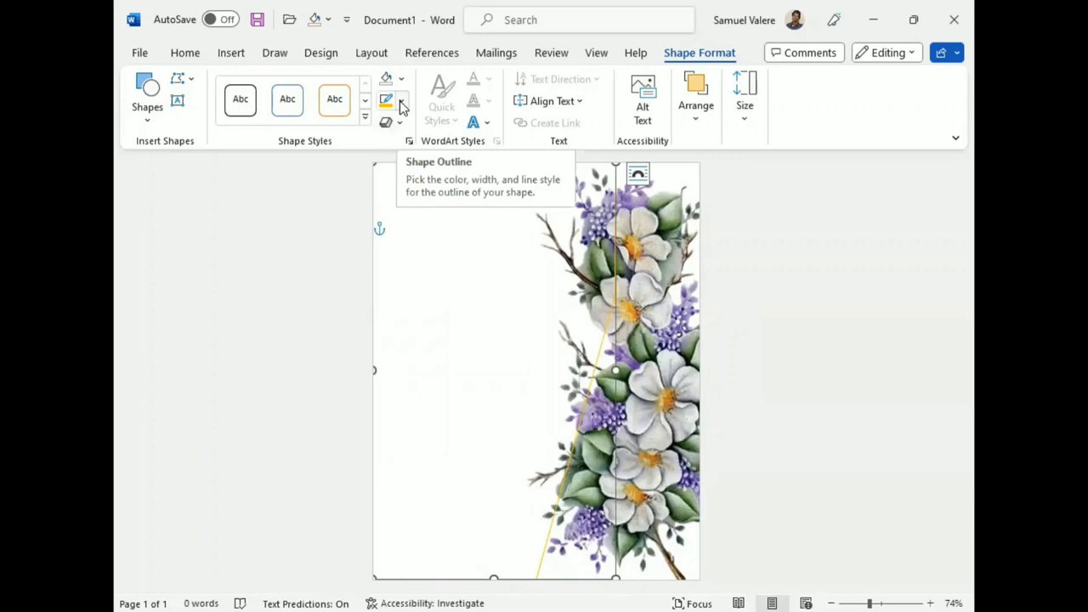
pyautogui.click(401, 102)
pyautogui.moveTo(424, 336)
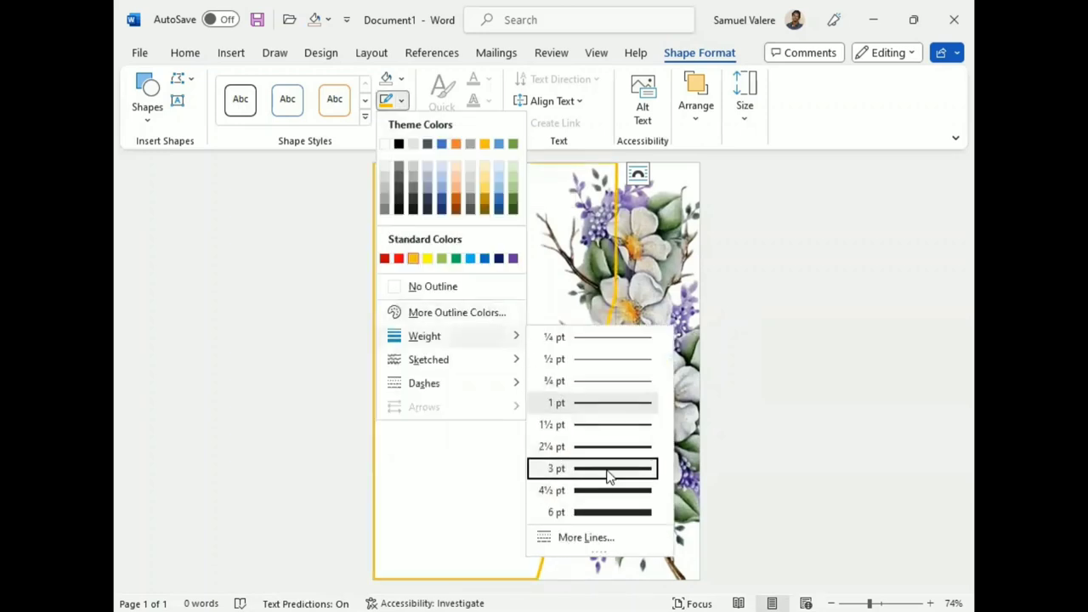
pyautogui.click(609, 473)
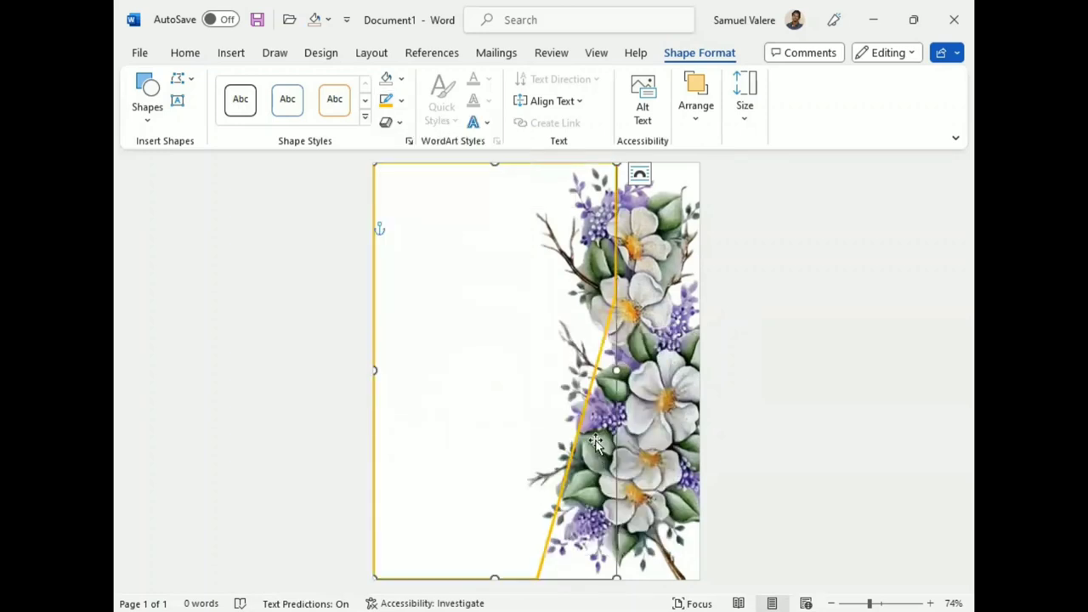
pyautogui.click(493, 577)
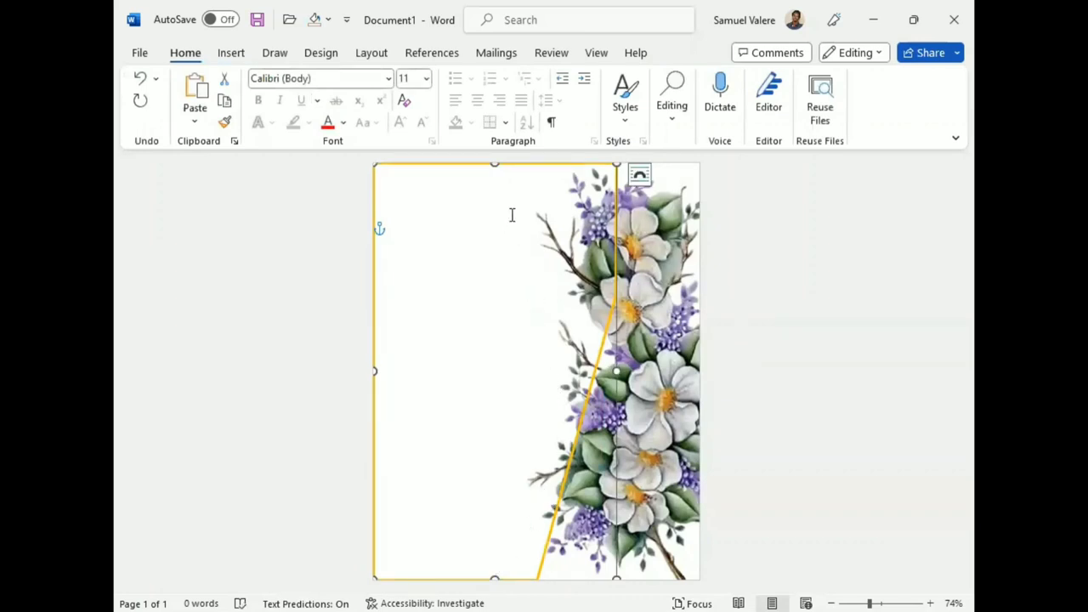
# - Nudge the shape's top edge down slightly and bring up the More Lines outline settings
pyautogui.moveTo(495, 166); pyautogui.dragTo(494, 167)
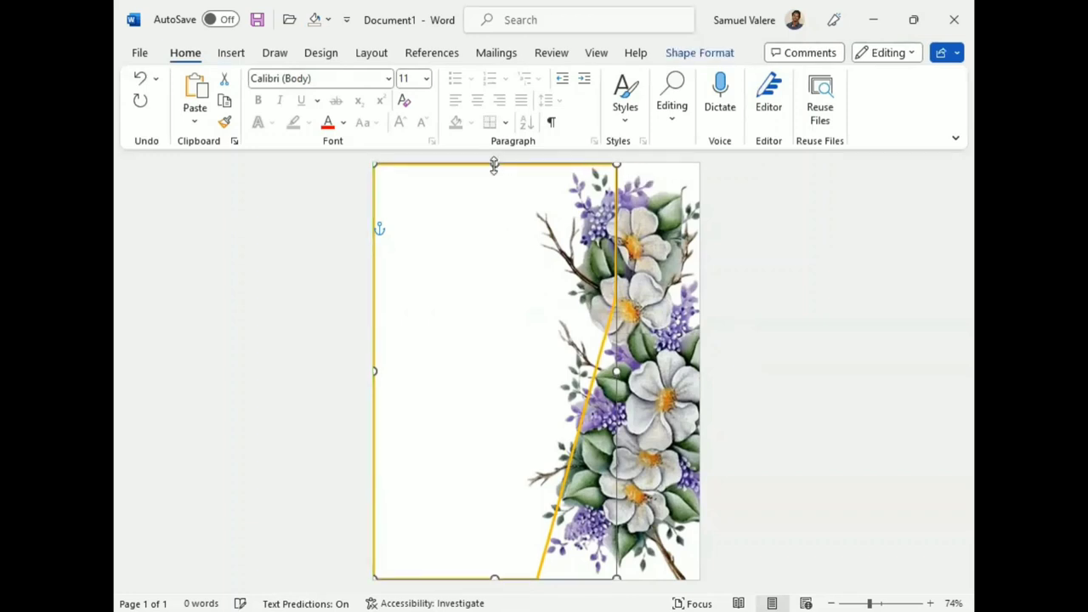
pyautogui.click(699, 52)
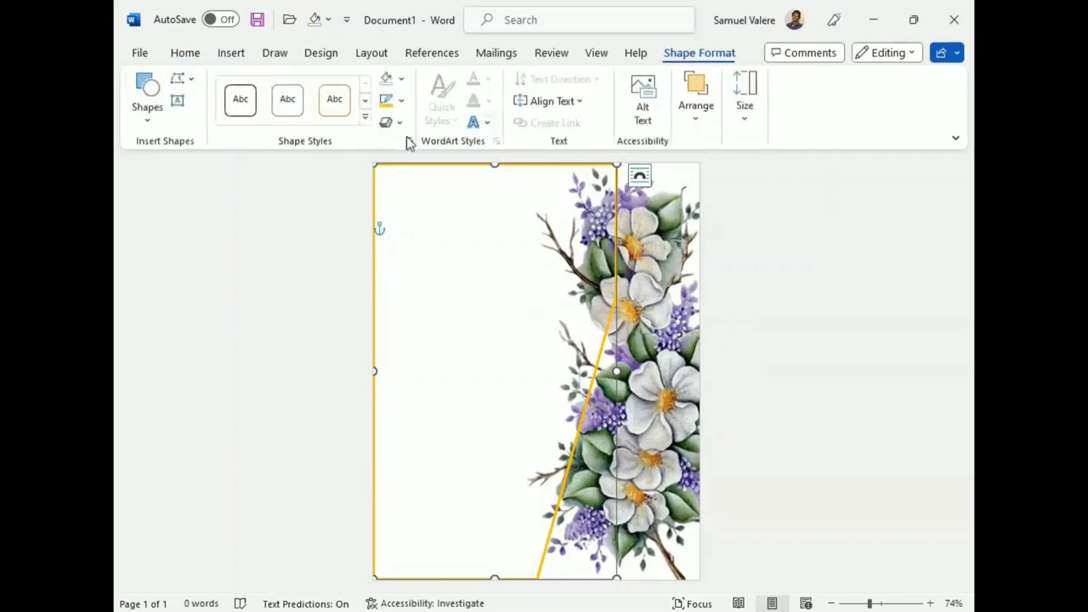
pyautogui.click(404, 101)
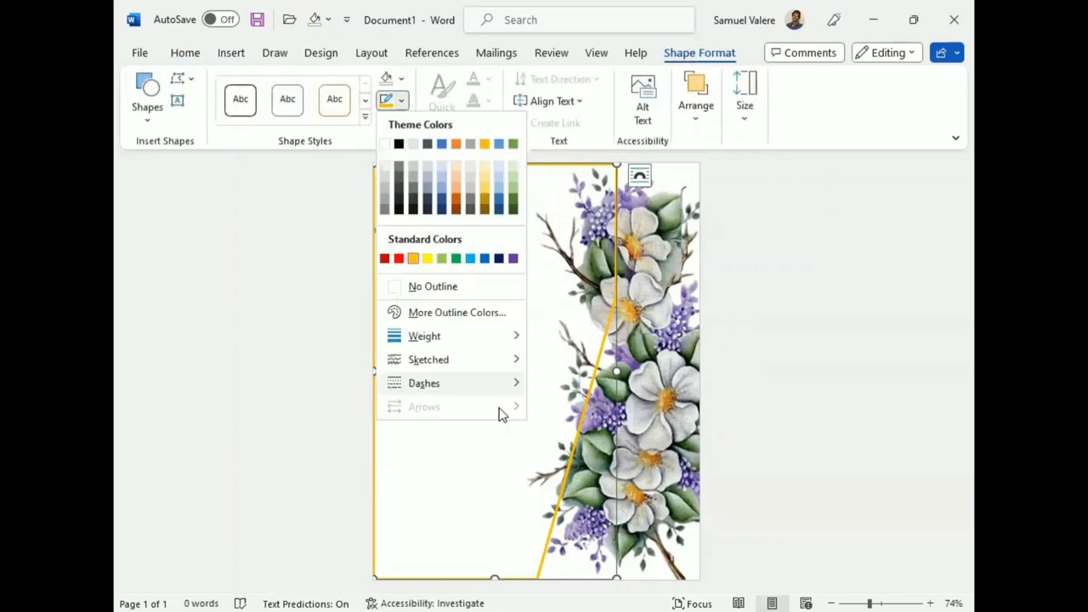
pyautogui.moveTo(424, 336)
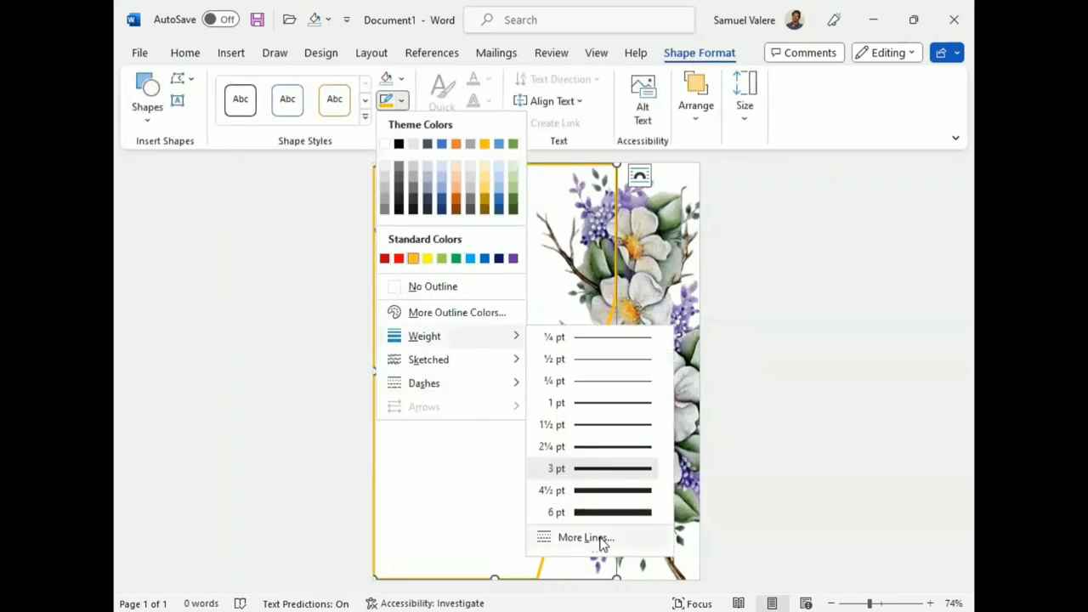
pyautogui.click(585, 538)
# - Make the outline a gradient line, move a stop to 40%, and colour the first stop yellow-orange
pyautogui.click(775, 308)
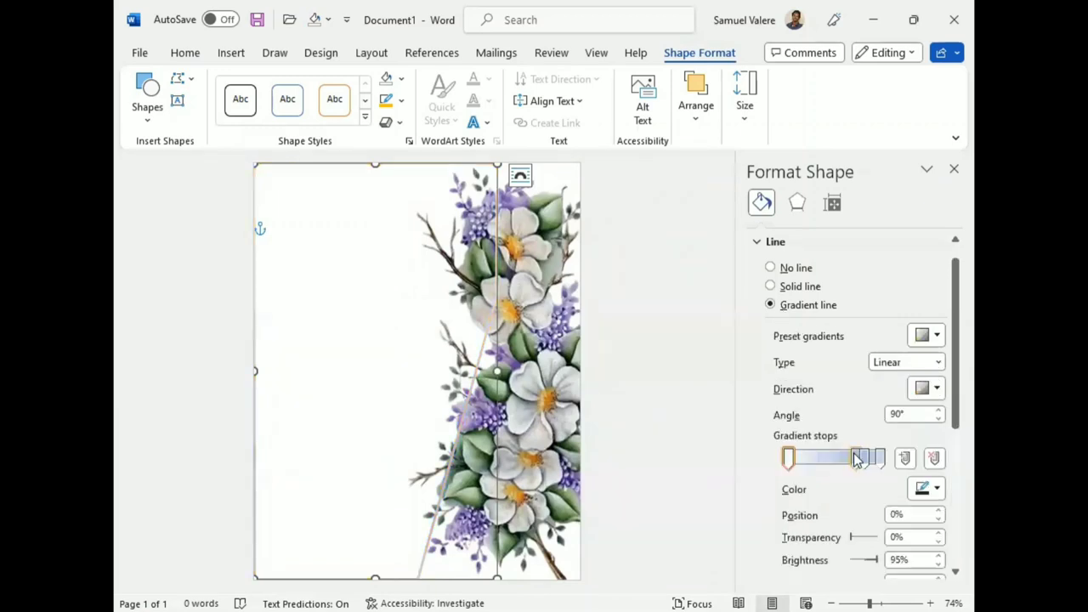
pyautogui.moveTo(857, 457)
pyautogui.mouseDown()
pyautogui.moveTo(824, 457)
pyautogui.moveTo(850, 462)
pyautogui.mouseUp()
pyautogui.click(788, 460)
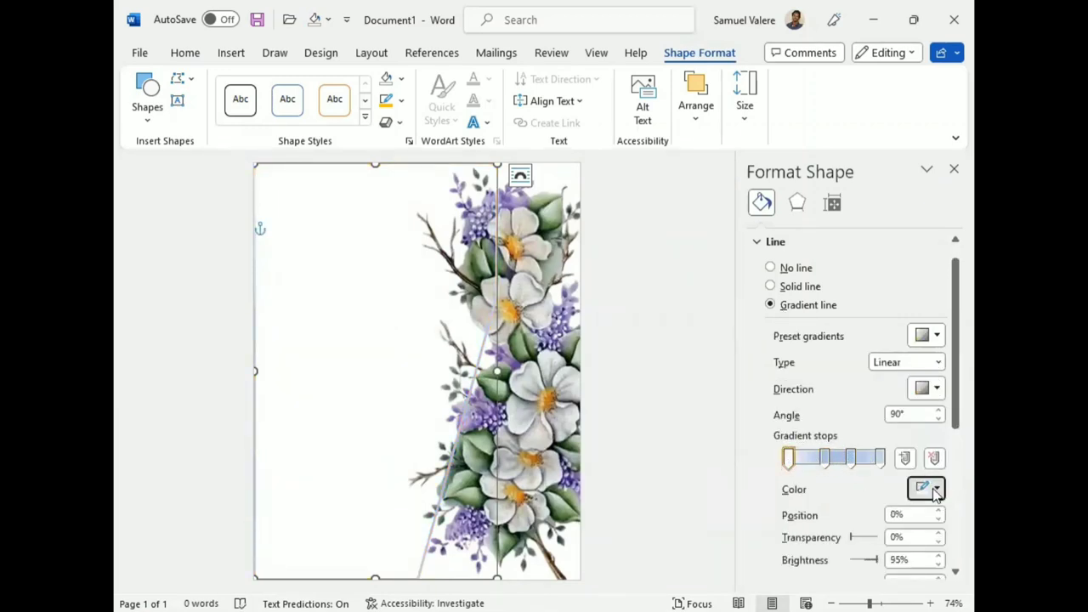
pyautogui.click(935, 488)
pyautogui.click(869, 444)
# - Give the 40% gradient stop a custom deep gold colour
pyautogui.click(825, 457)
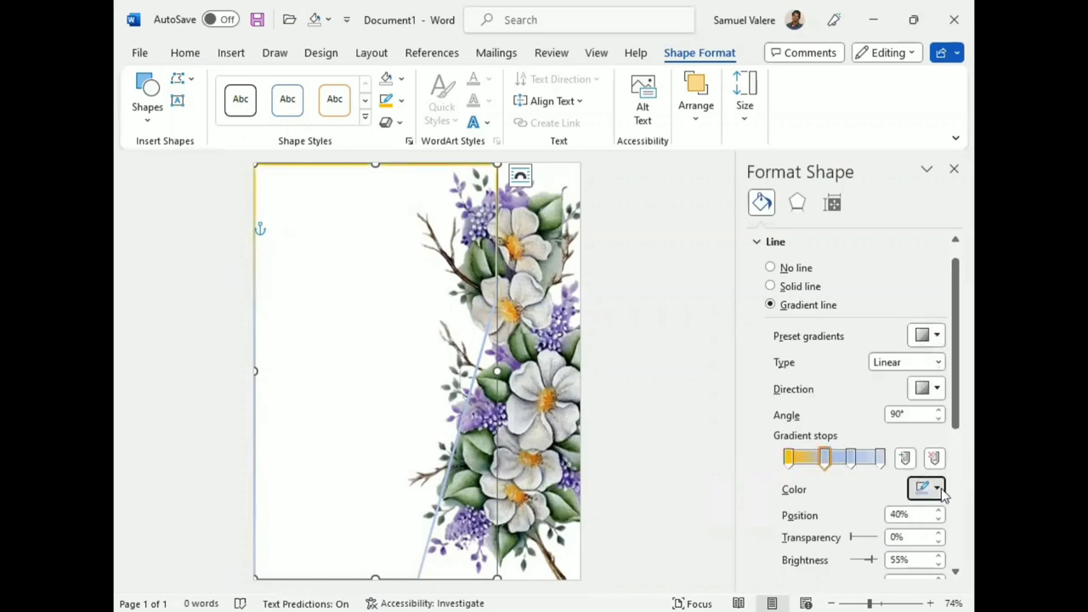
pyautogui.click(937, 489)
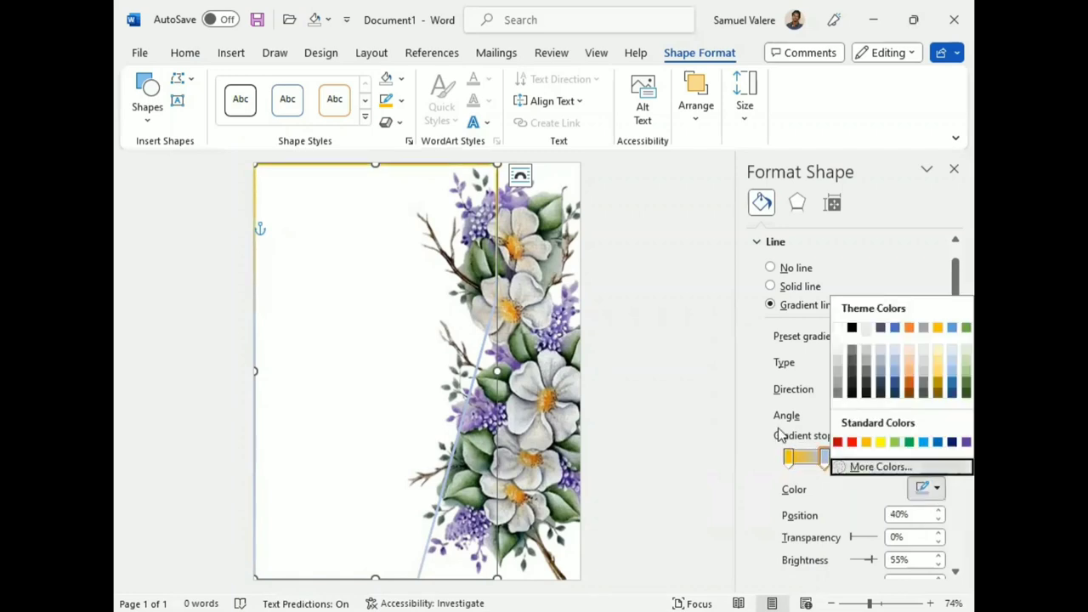
pyautogui.click(881, 467)
pyautogui.moveTo(412, 251); pyautogui.dragTo(339, 204)
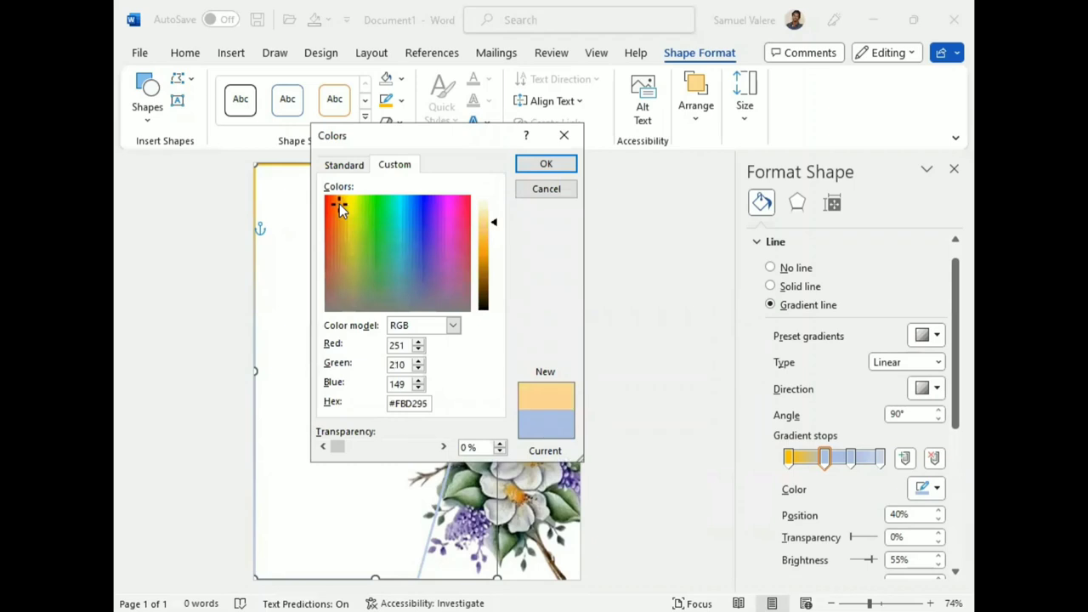
pyautogui.moveTo(499, 220); pyautogui.dragTo(491, 258)
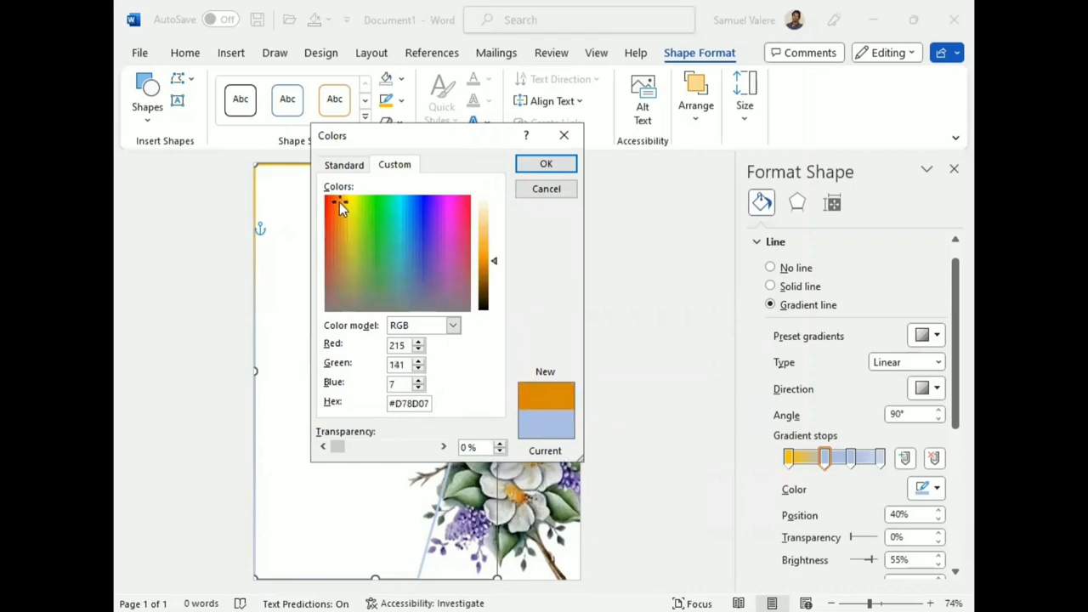
pyautogui.moveTo(339, 202); pyautogui.dragTo(339, 197)
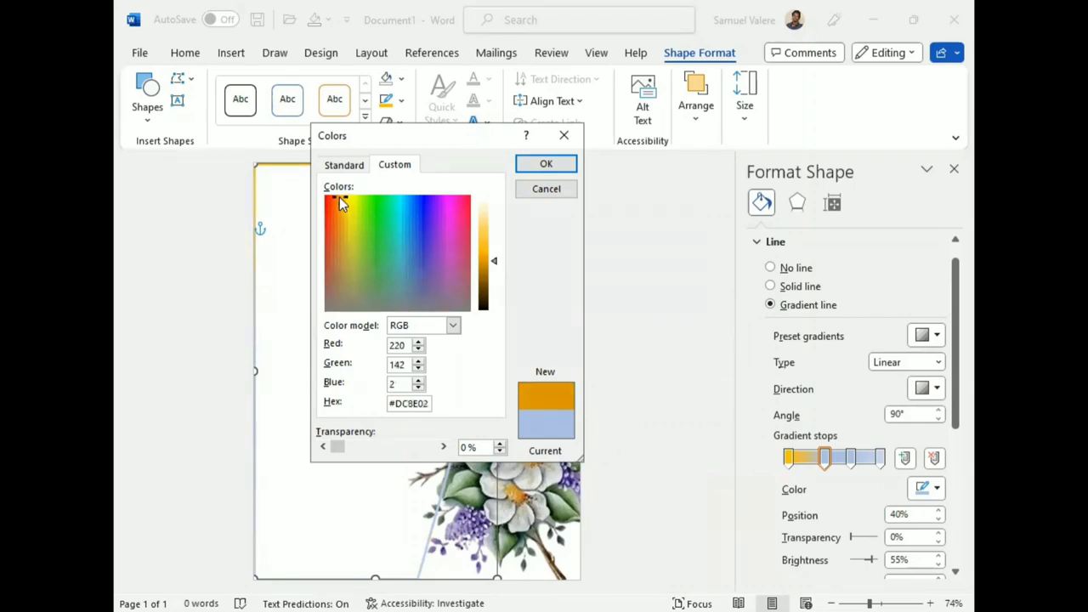
pyautogui.click(547, 166)
# - Apply the recent gold to the 100% stop, slide a stop from 33% to 62%, and close the pane
pyautogui.click(851, 457)
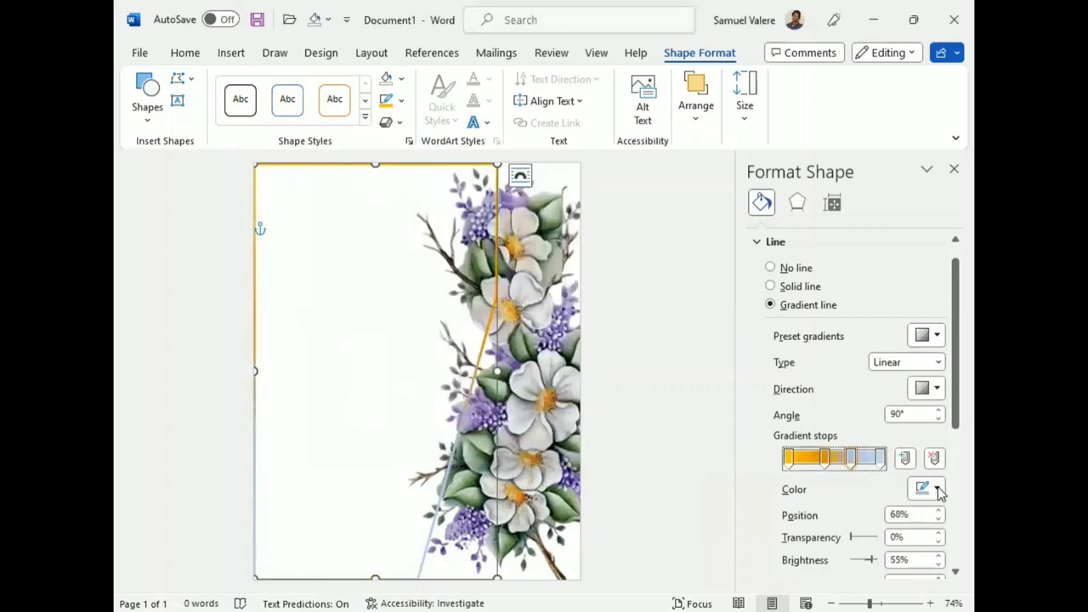
pyautogui.click(937, 490)
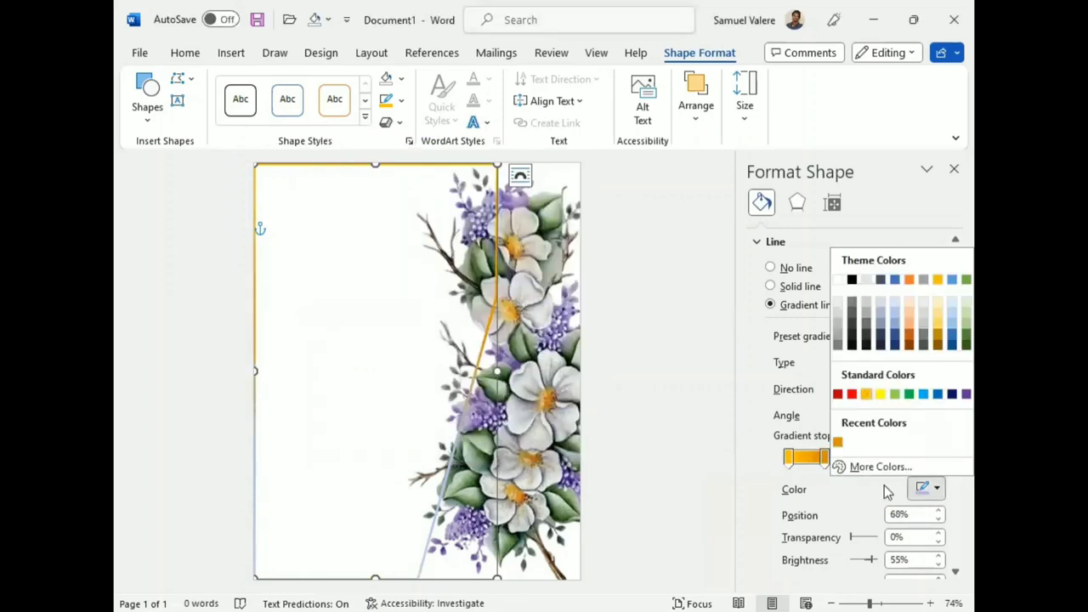
pyautogui.click(884, 459)
pyautogui.click(937, 490)
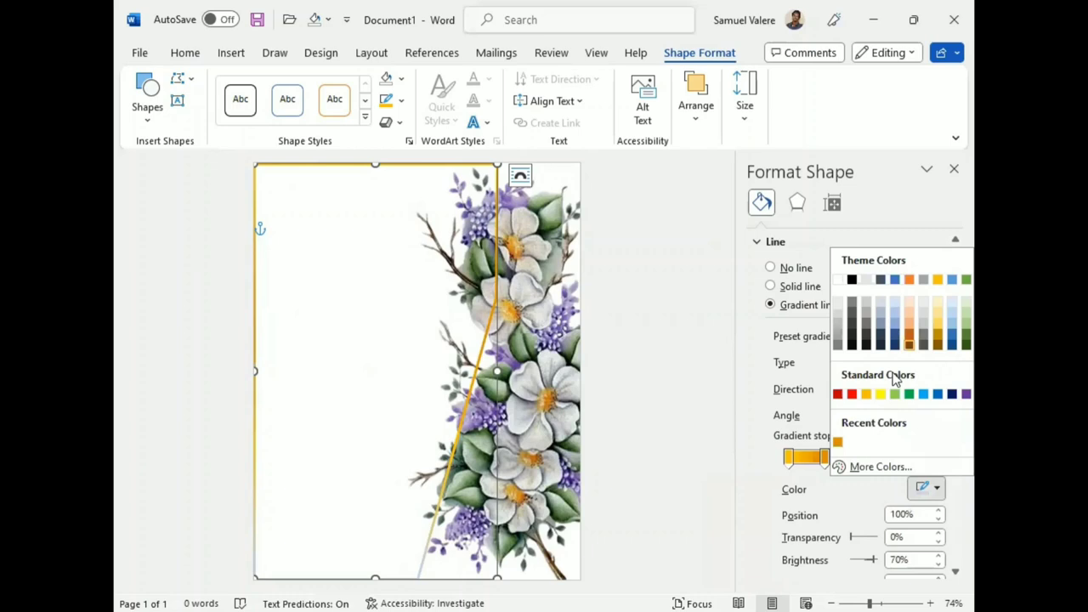
pyautogui.click(839, 443)
pyautogui.click(819, 459)
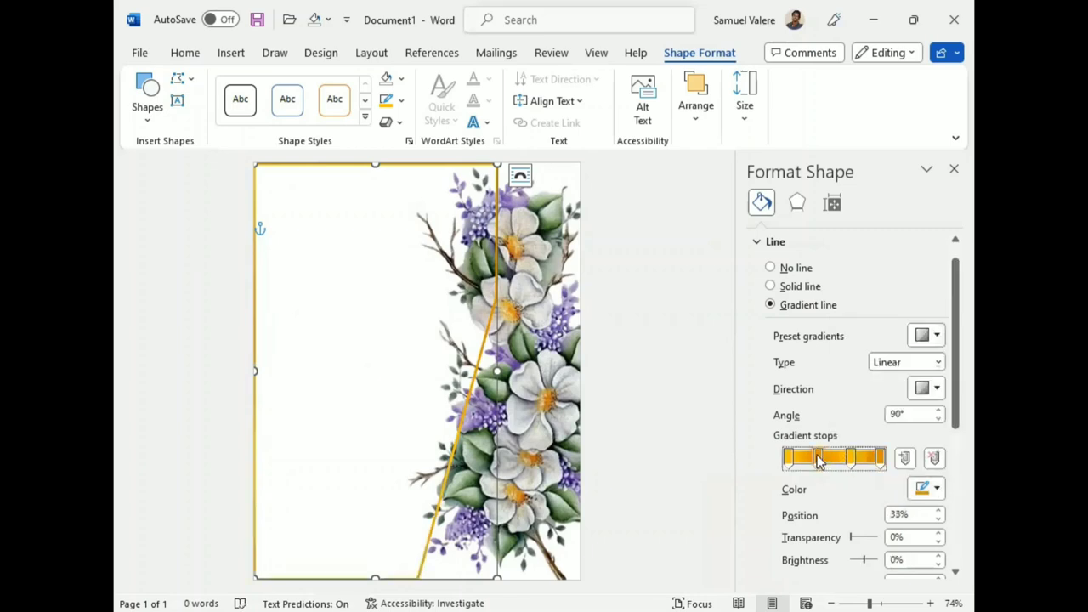
pyautogui.moveTo(819, 459); pyautogui.dragTo(869, 459)
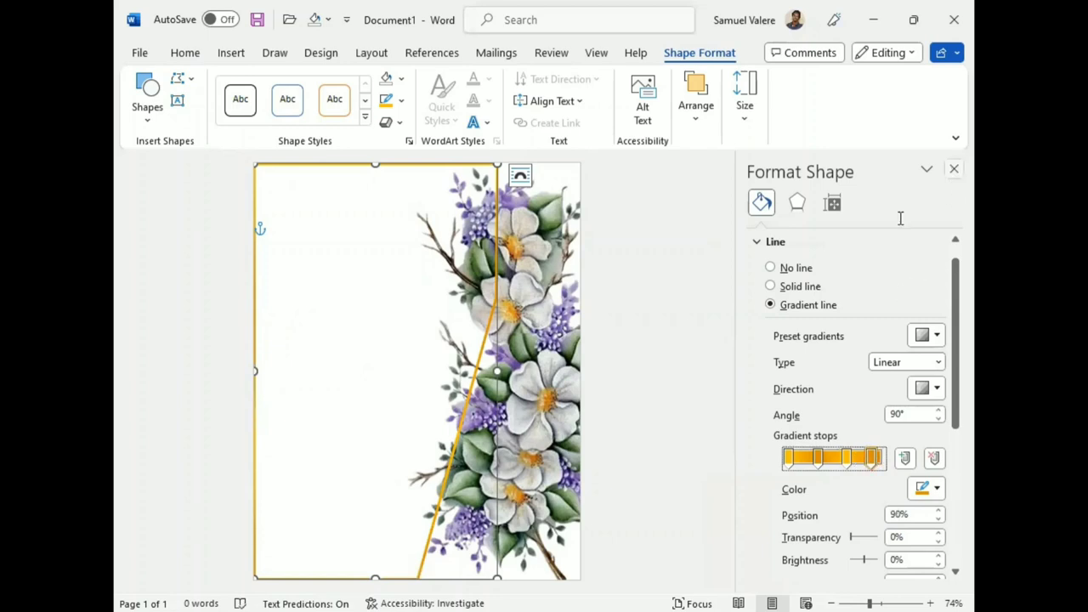
pyautogui.click(953, 169)
# - Duplicate the frame shape, lower its top edge, and give the copy white fill with no outline
pyautogui.hotkey('ctrl', 'v')
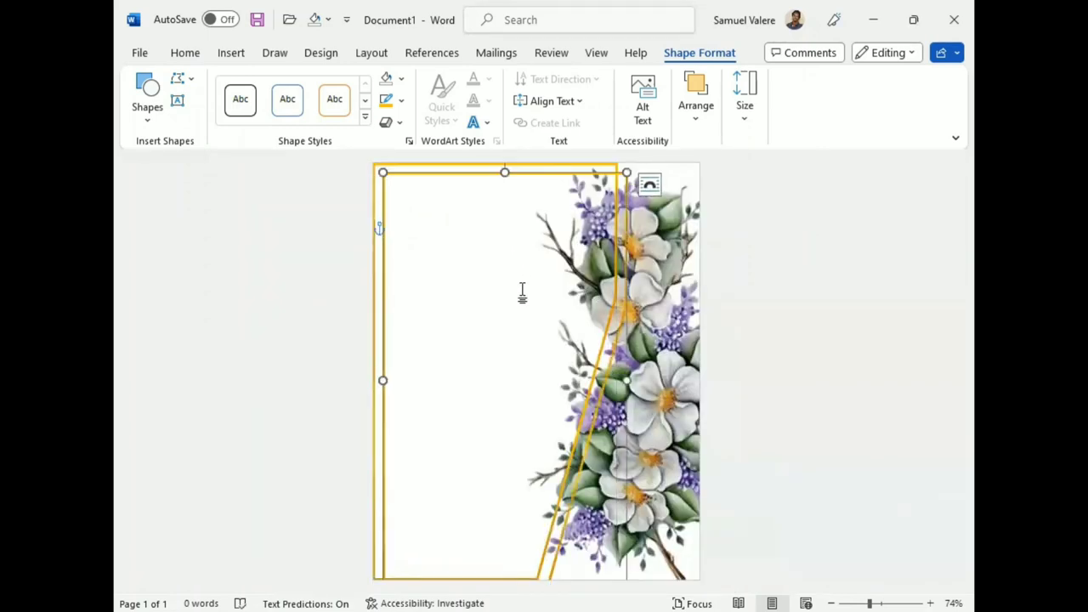
pyautogui.moveTo(503, 166); pyautogui.dragTo(504, 196)
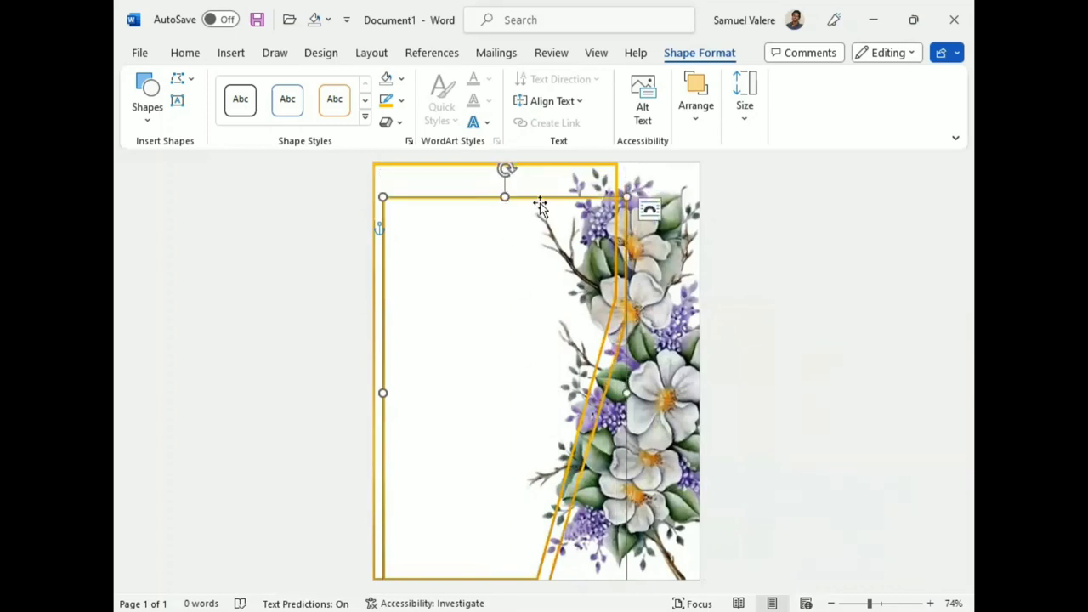
pyautogui.click(401, 78)
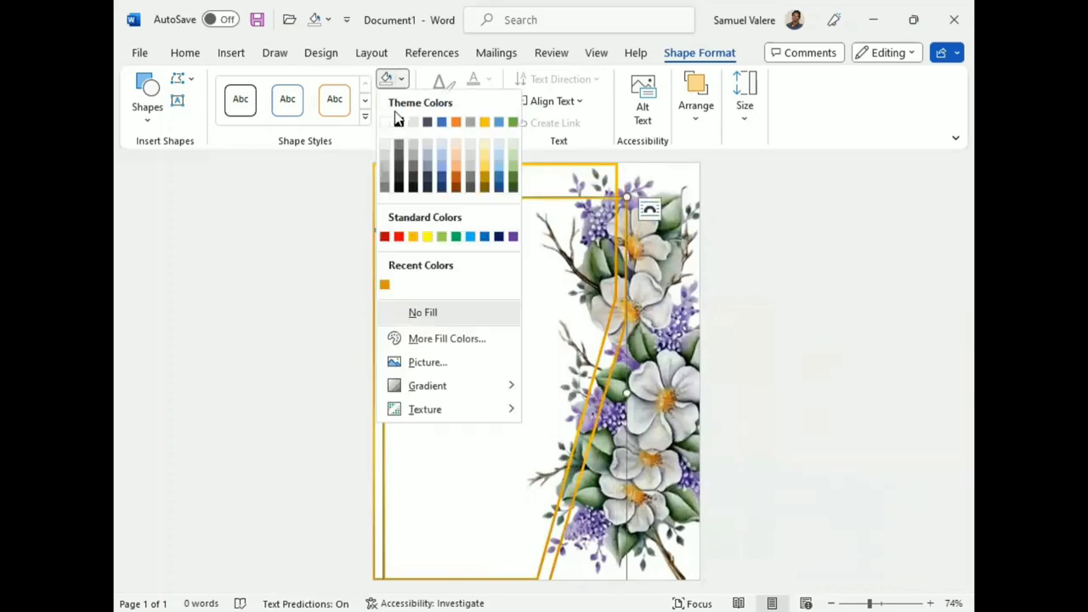
pyautogui.click(387, 121)
pyautogui.click(401, 101)
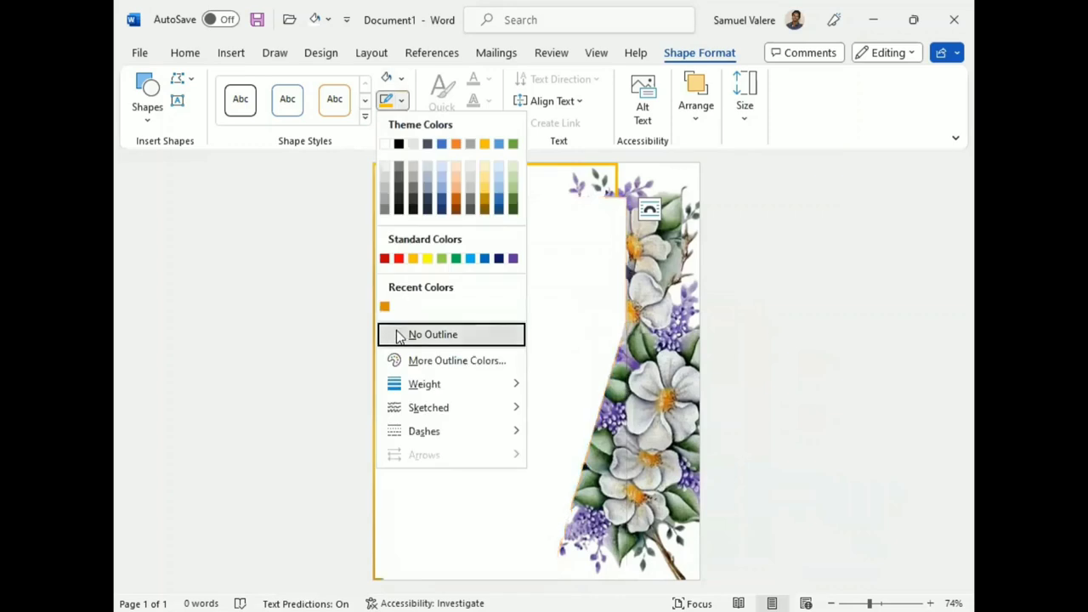
pyautogui.click(413, 333)
# - Nudge and resize the white copy so it spans the page height and its right edge follows the slant
pyautogui.press('Up')
pyautogui.press('Up')
pyautogui.press('Up')
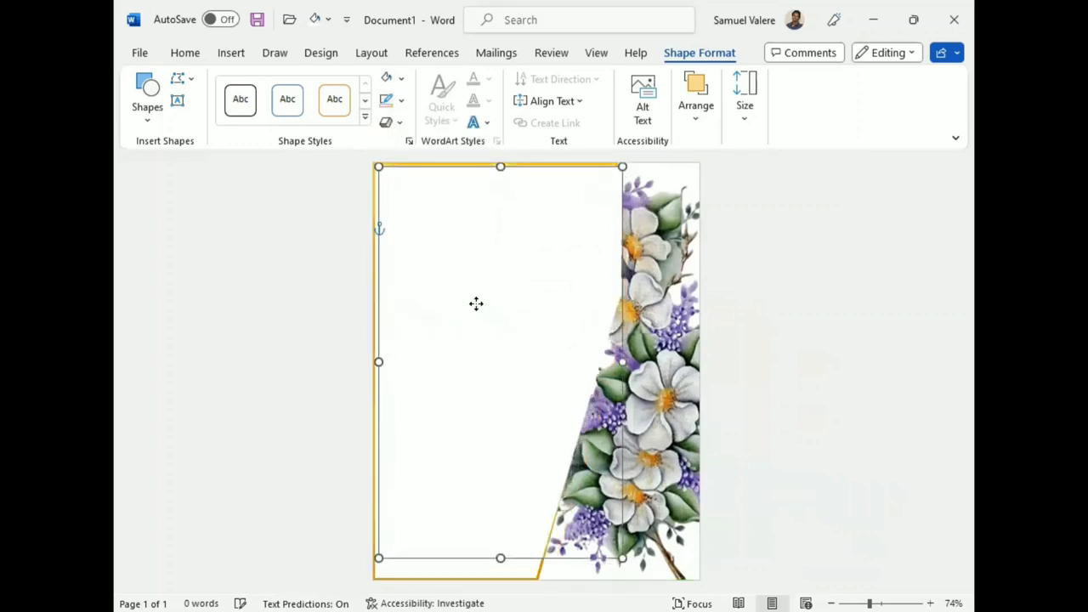
pyautogui.moveTo(500, 558); pyautogui.dragTo(495, 572)
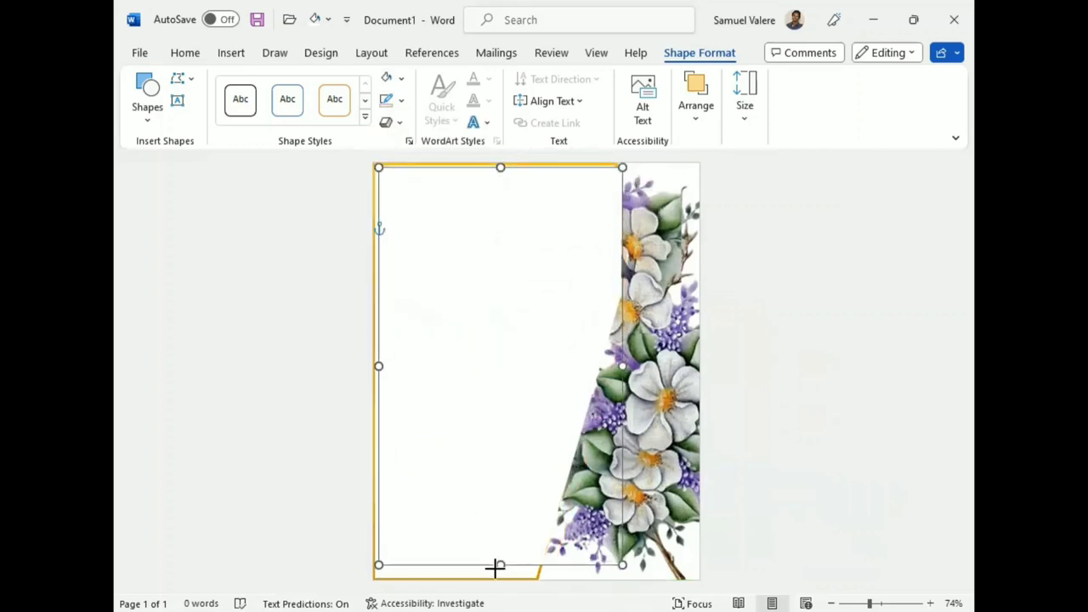
pyautogui.moveTo(622, 369); pyautogui.dragTo(603, 365)
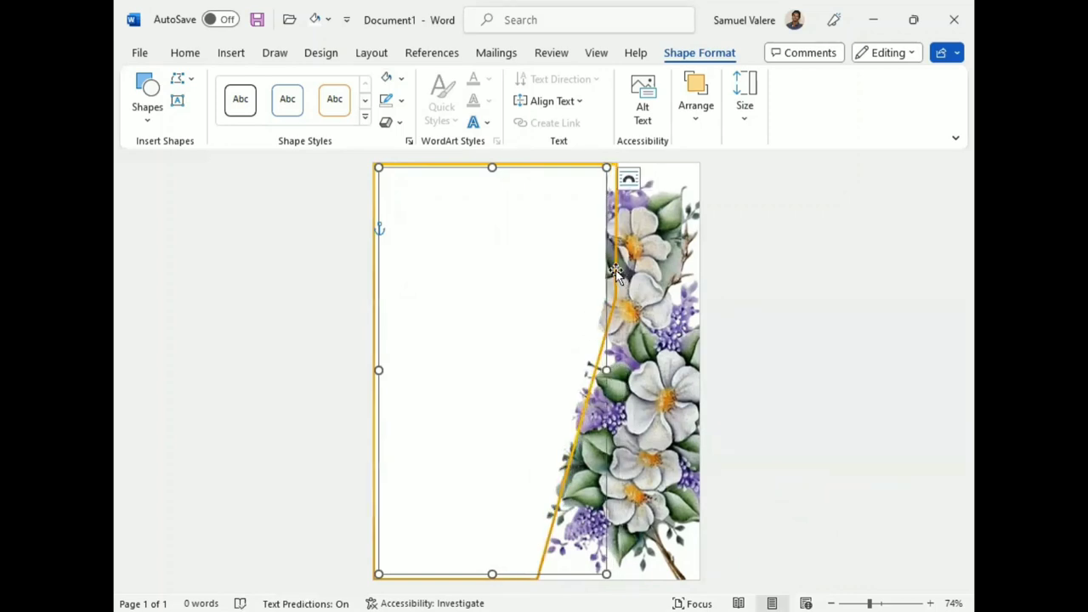
pyautogui.moveTo(608, 363); pyautogui.dragTo(613, 370)
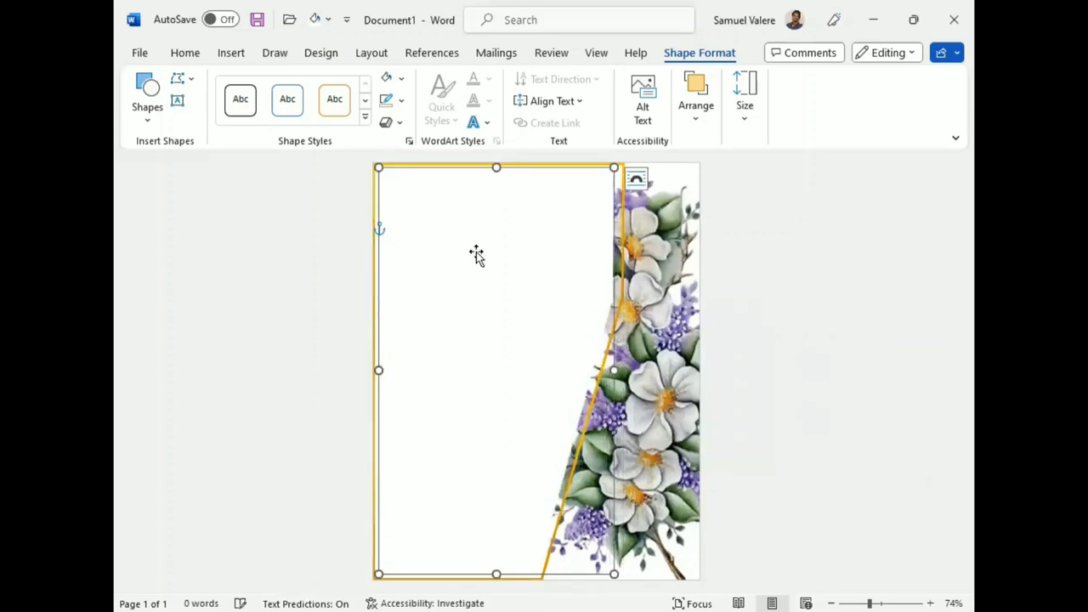
# - Set the white slanted shape's fill transparency to about 30% in Format Shape
pyautogui.click(402, 78)
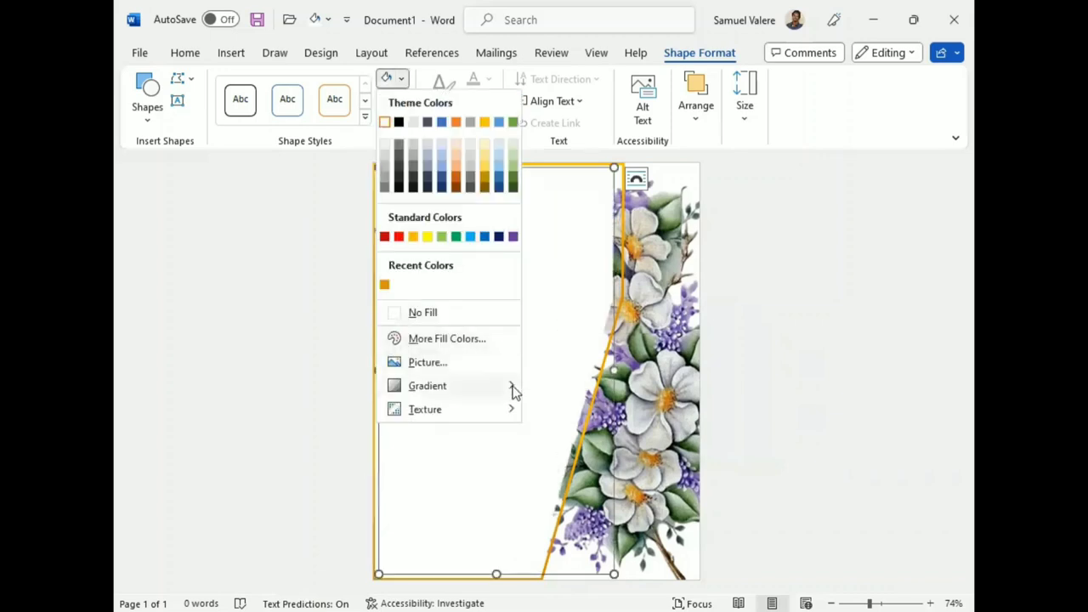
pyautogui.moveTo(450, 386)
pyautogui.click(589, 592)
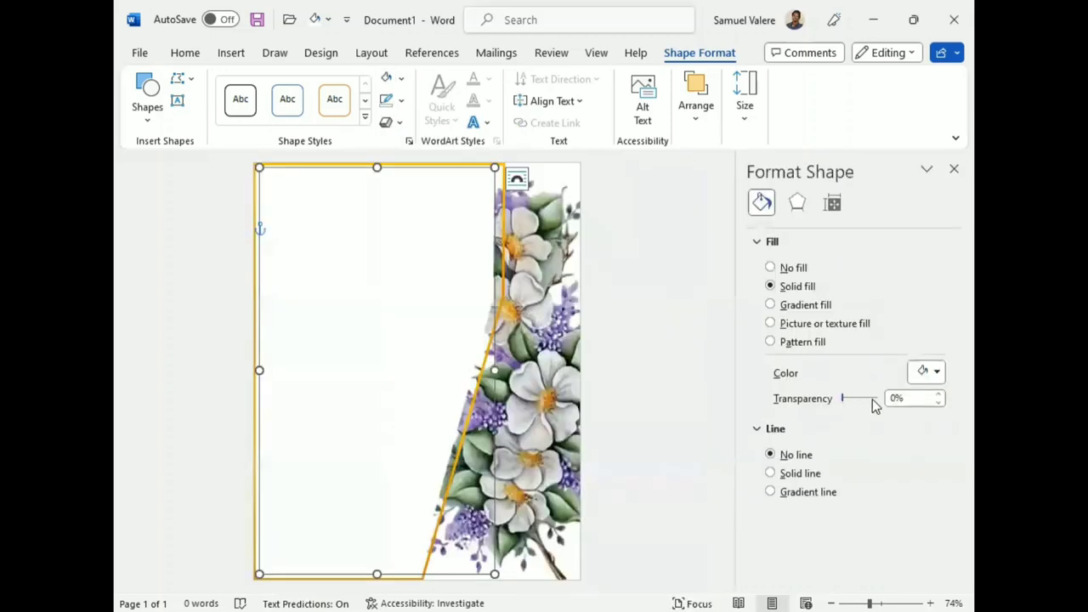
pyautogui.moveTo(846, 403); pyautogui.dragTo(856, 406)
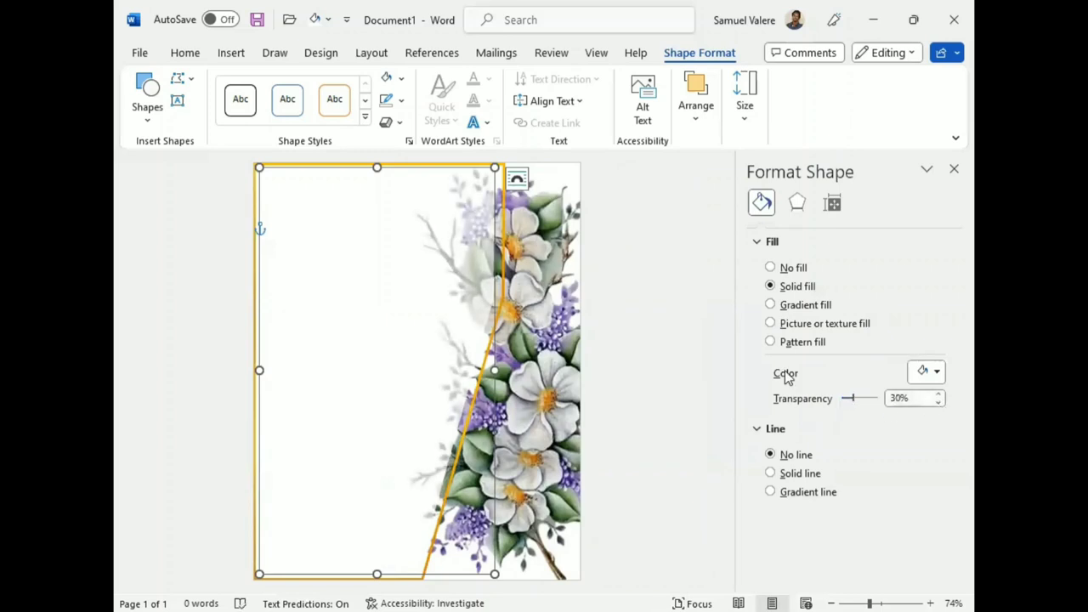
pyautogui.click(954, 169)
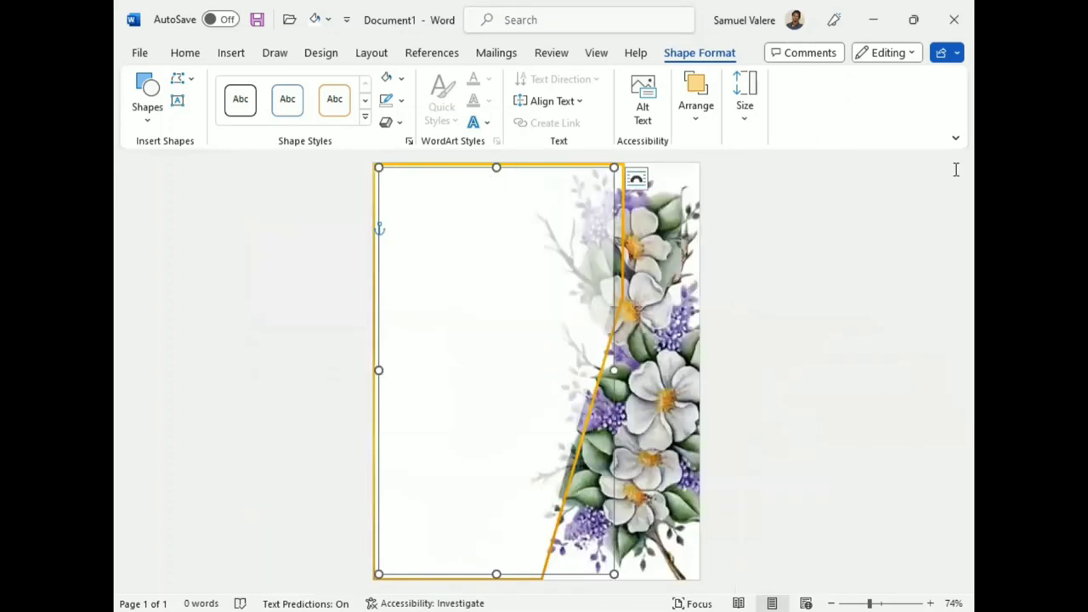
# - Draw a text box at the top-left of the white panel reading 'TOGETHER WITH THEIR FAMILIES'
pyautogui.click(178, 101)
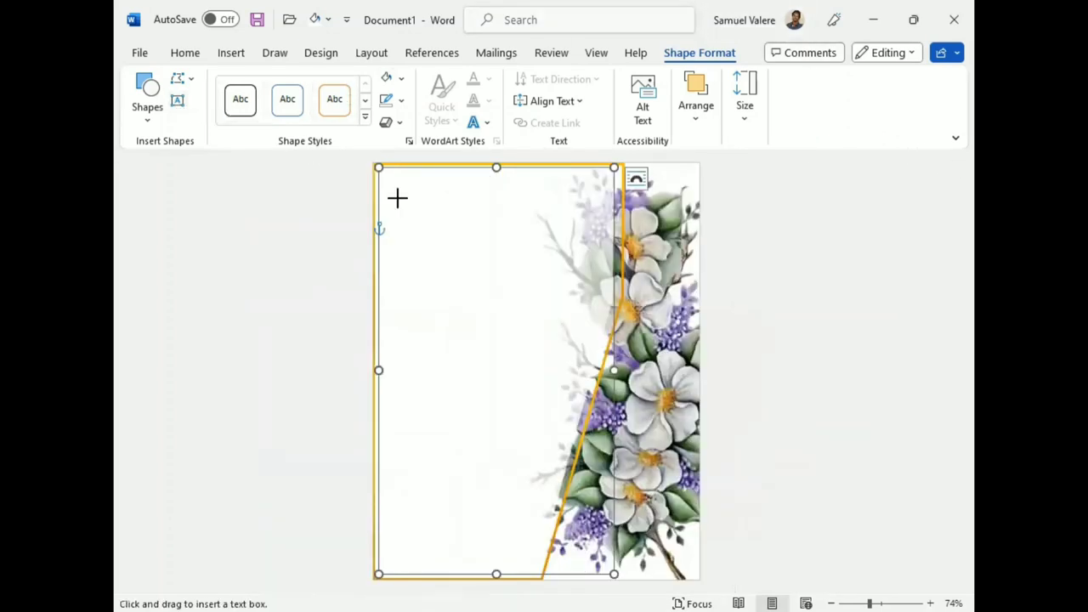
pyautogui.moveTo(397, 196); pyautogui.dragTo(576, 243)
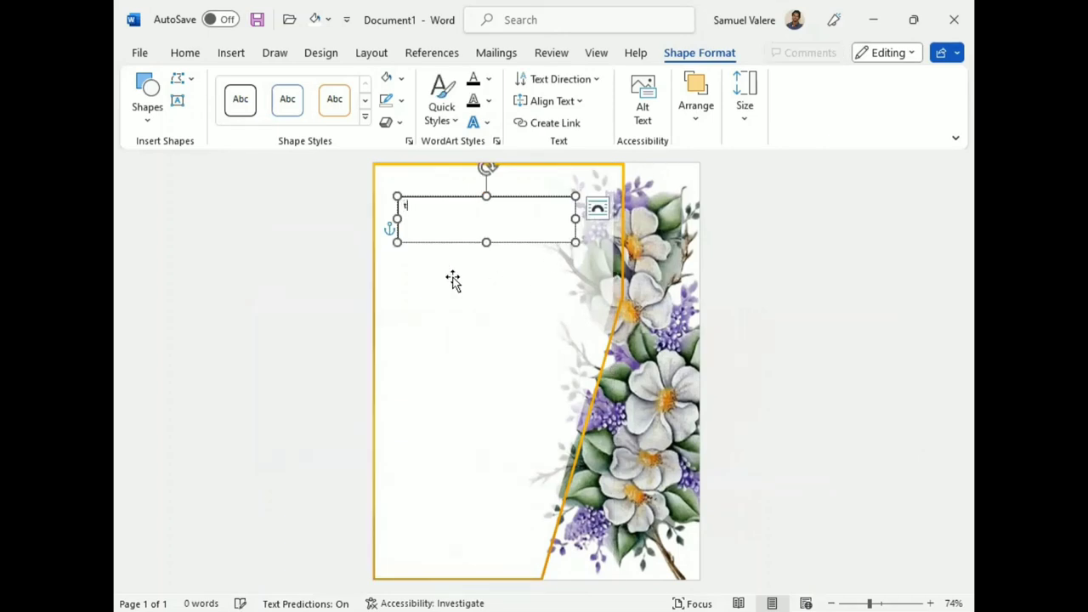
pyautogui.write('TOGETHER WITH THEIR FAMILIES')
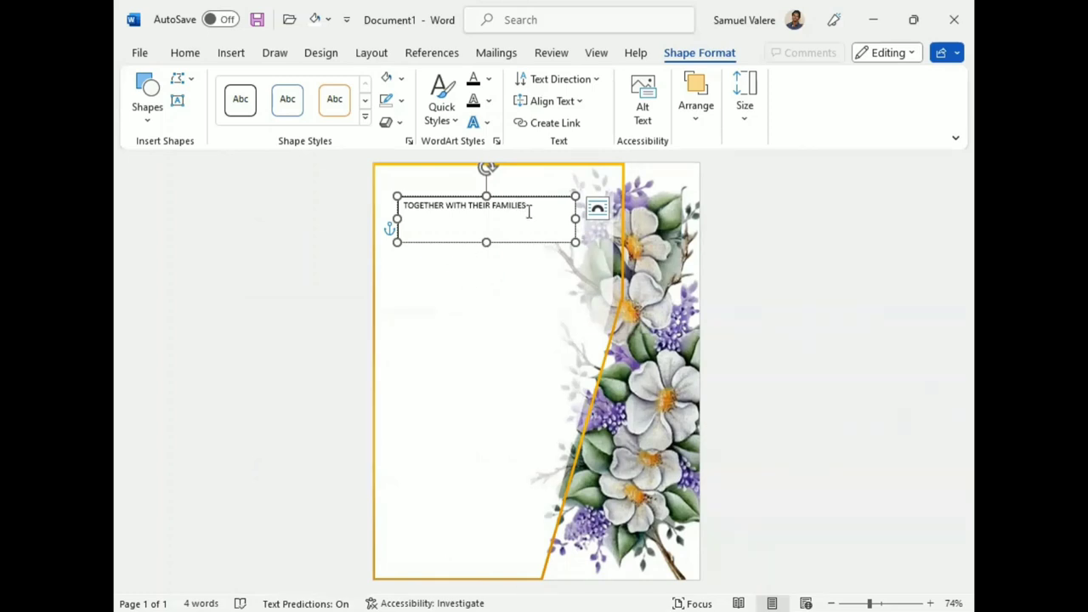
pyautogui.moveTo(525, 206); pyautogui.dragTo(389, 224)
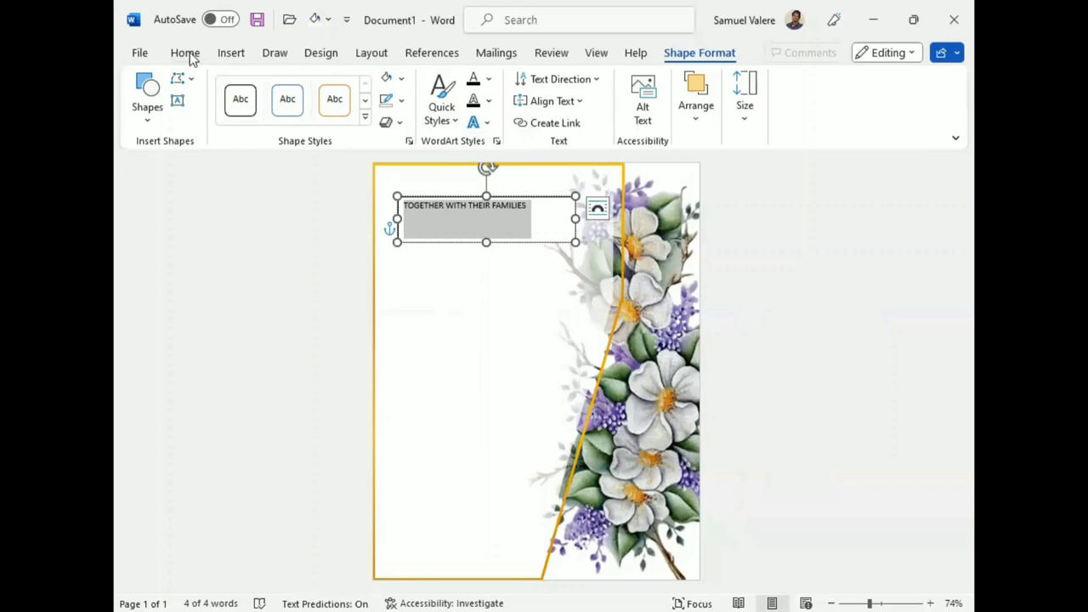
# - Remove the text box's outline and background fill
pyautogui.click(401, 100)
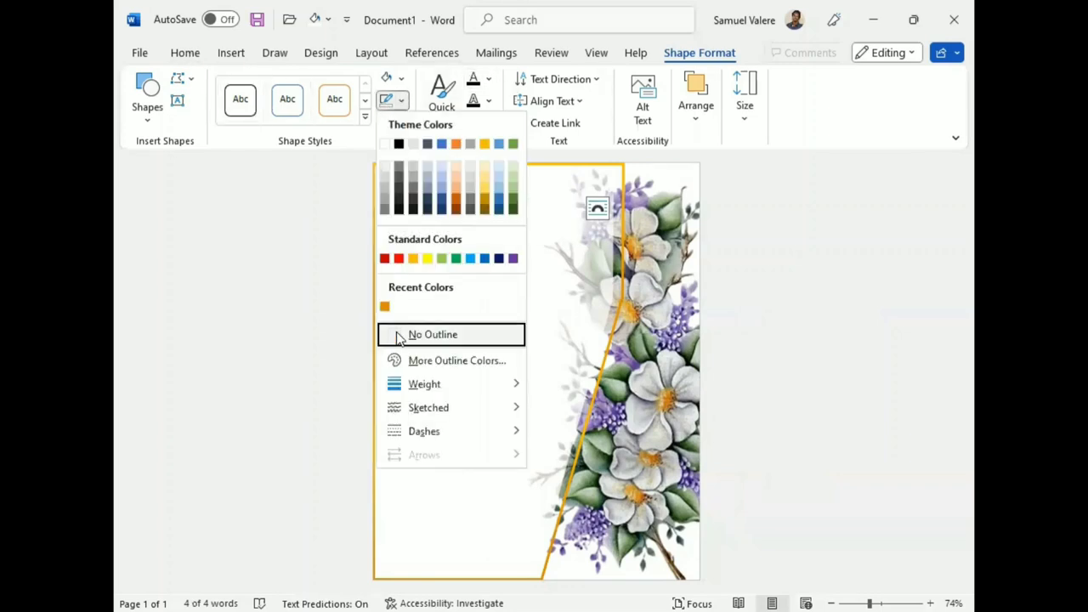
pyautogui.click(400, 335)
pyautogui.click(387, 78)
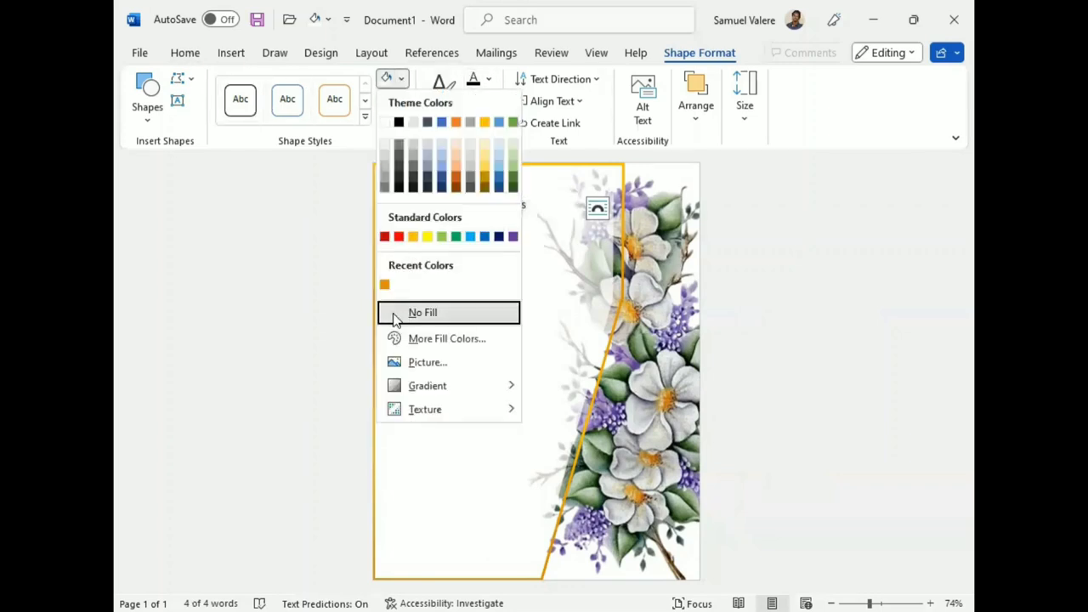
pyautogui.click(396, 311)
# - Set the heading in 16 pt Baskerville Old Face and narrow the box so it wraps to three lines
pyautogui.click(185, 54)
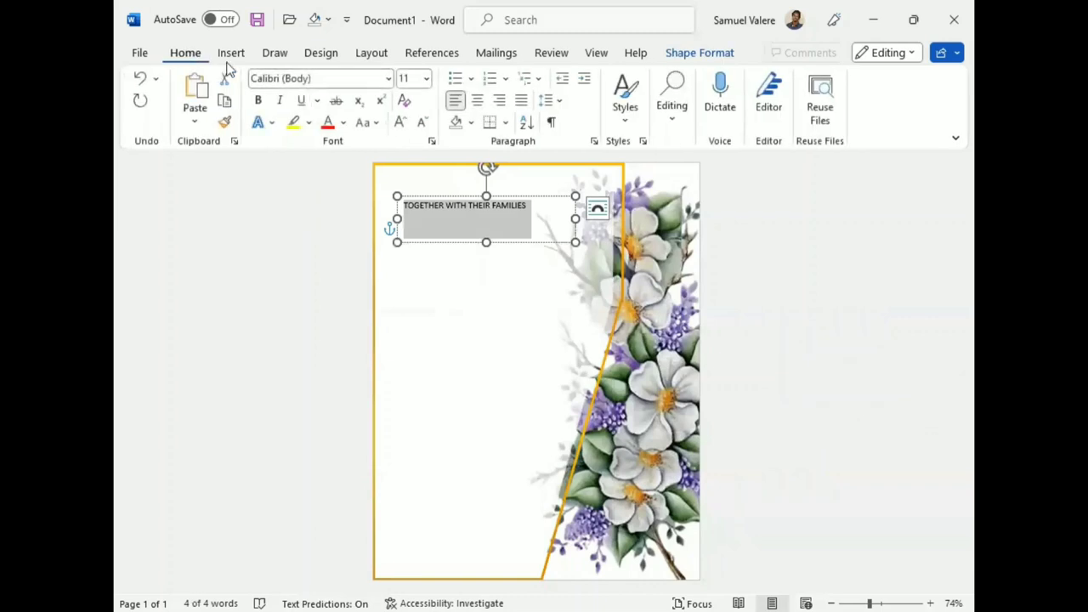
pyautogui.click(338, 77)
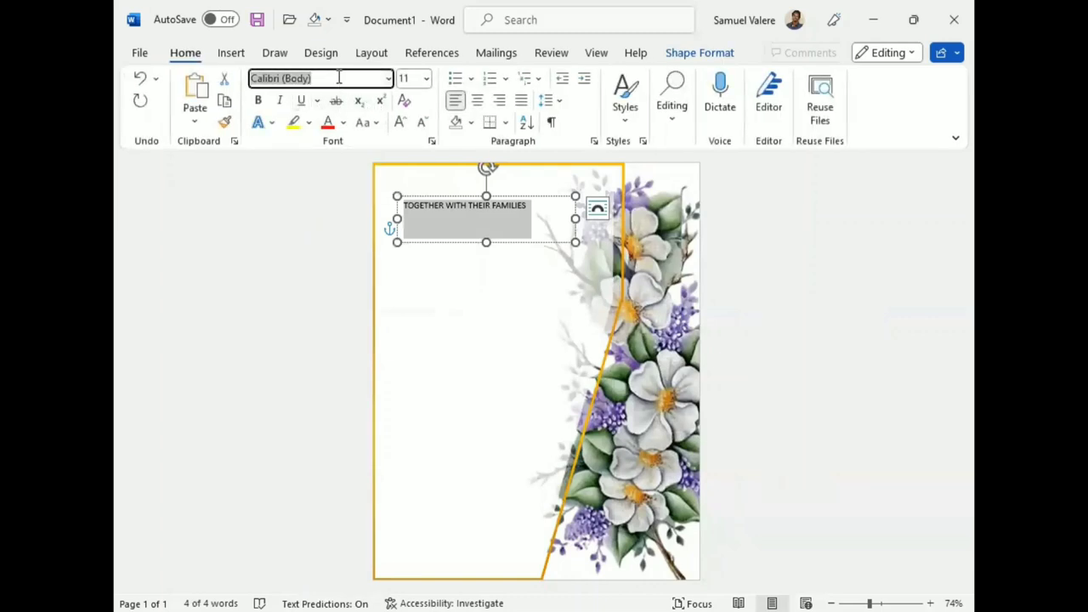
pyautogui.write('Baskerville Old Face')
pyautogui.press('Return')
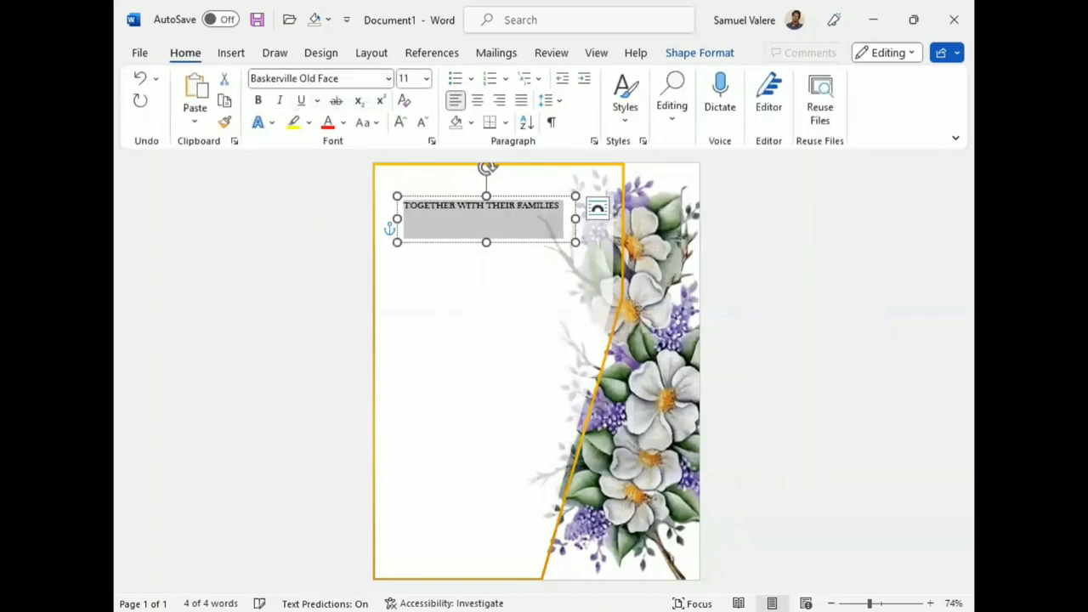
pyautogui.click(377, 124)
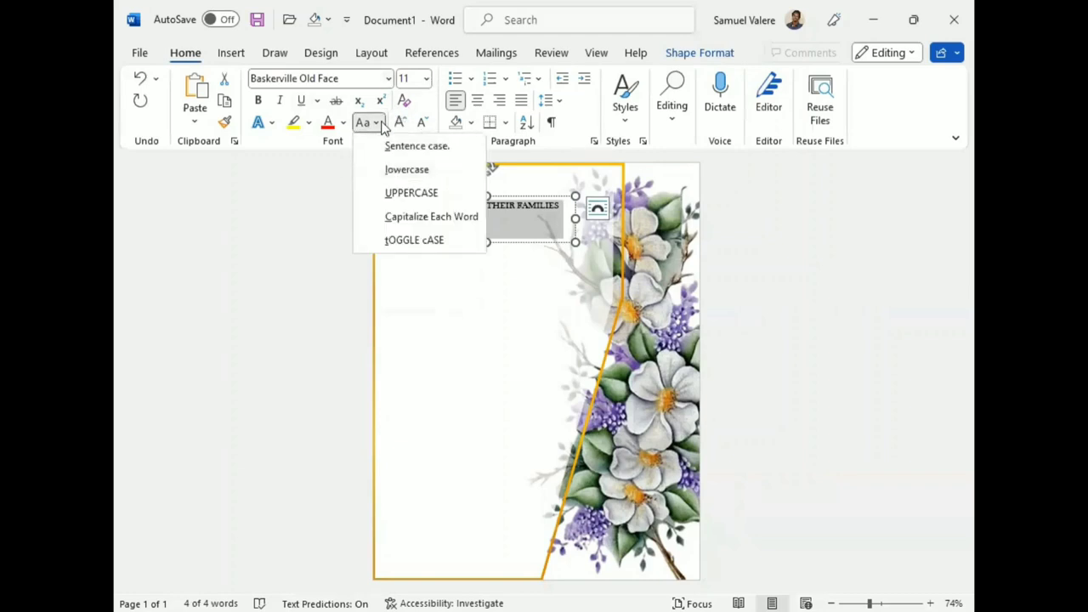
pyautogui.click(380, 124)
pyautogui.click(412, 78)
pyautogui.write('16')
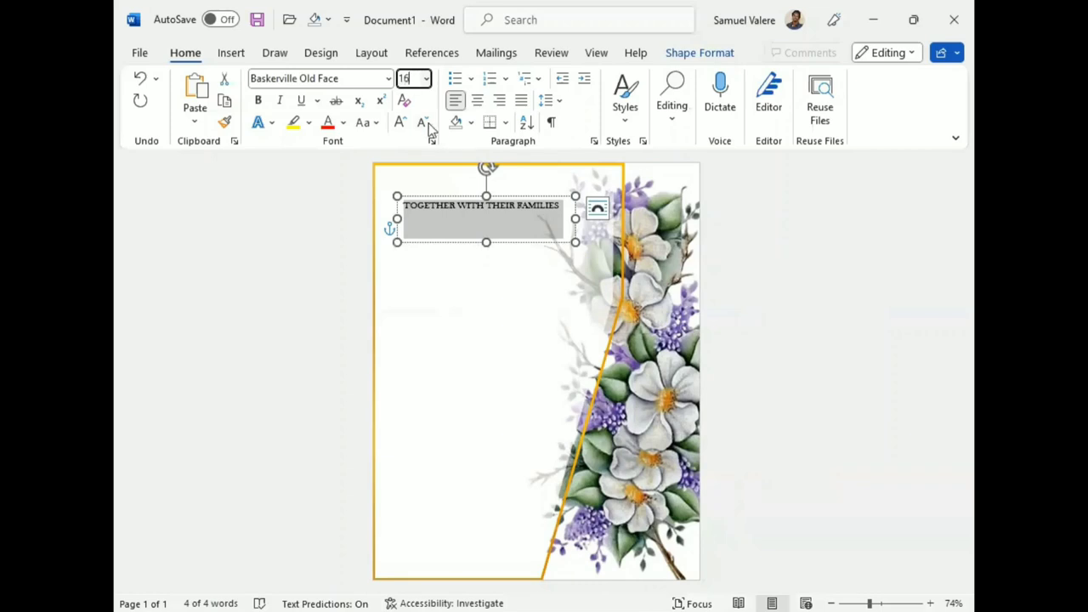
pyautogui.press('Return')
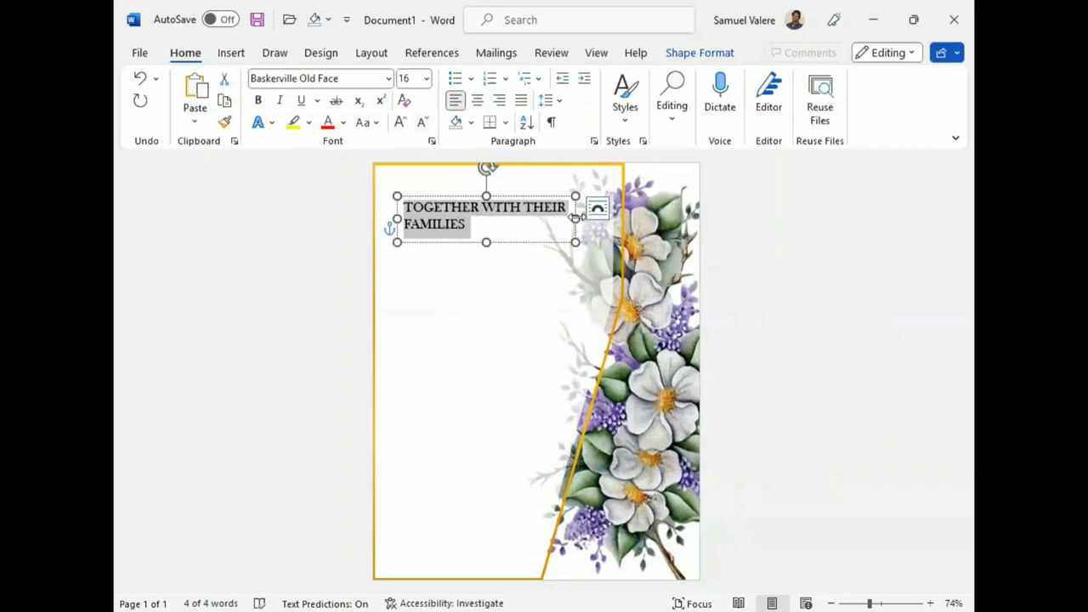
pyautogui.moveTo(576, 218); pyautogui.dragTo(518, 221)
# - Enlarge TOGETHER one size and break WITH THEIR FAMILIES onto its own line
pyautogui.moveTo(457, 243); pyautogui.dragTo(457, 249)
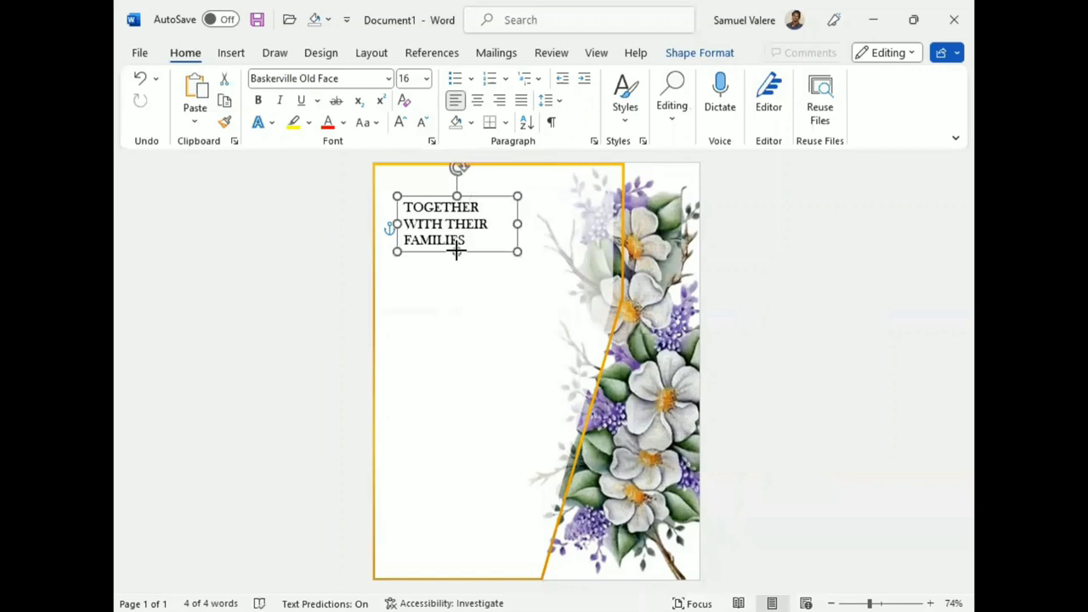
pyautogui.moveTo(479, 206); pyautogui.dragTo(405, 207)
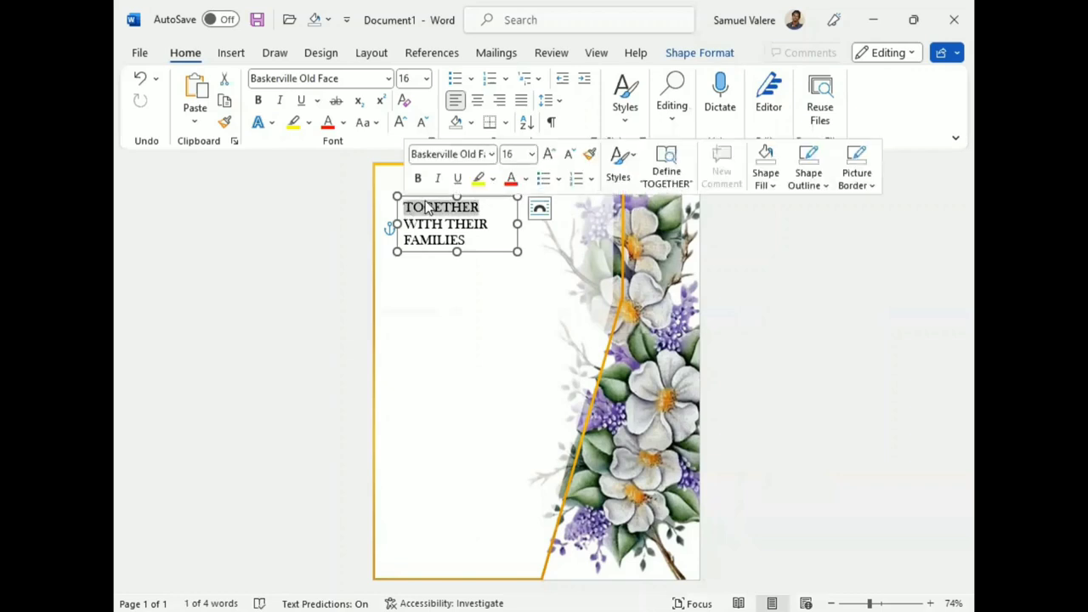
pyautogui.click(548, 153)
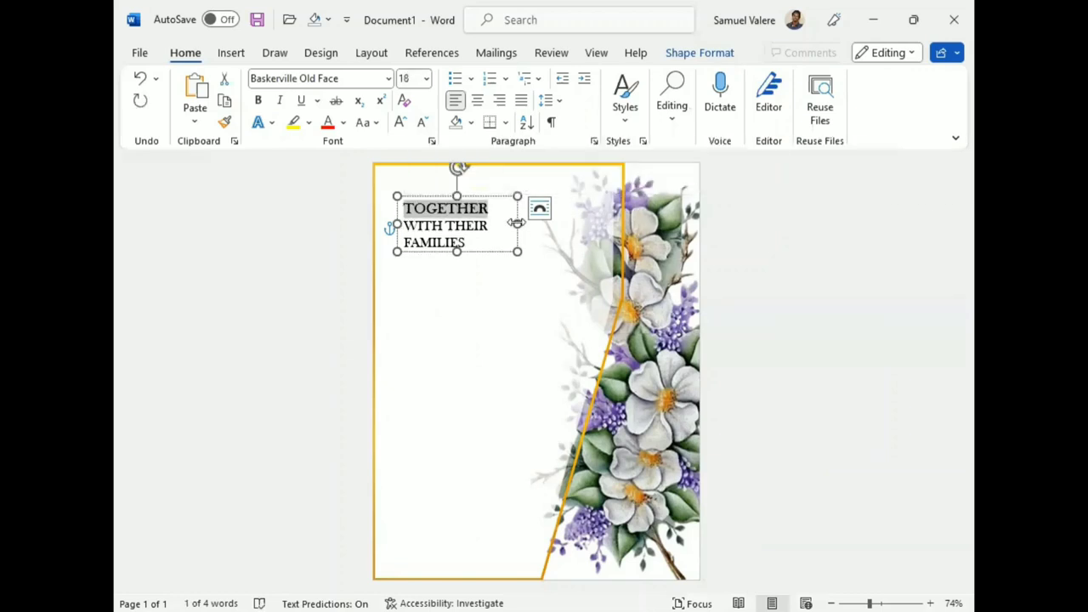
pyautogui.moveTo(517, 223); pyautogui.dragTo(541, 223)
pyautogui.click(490, 208)
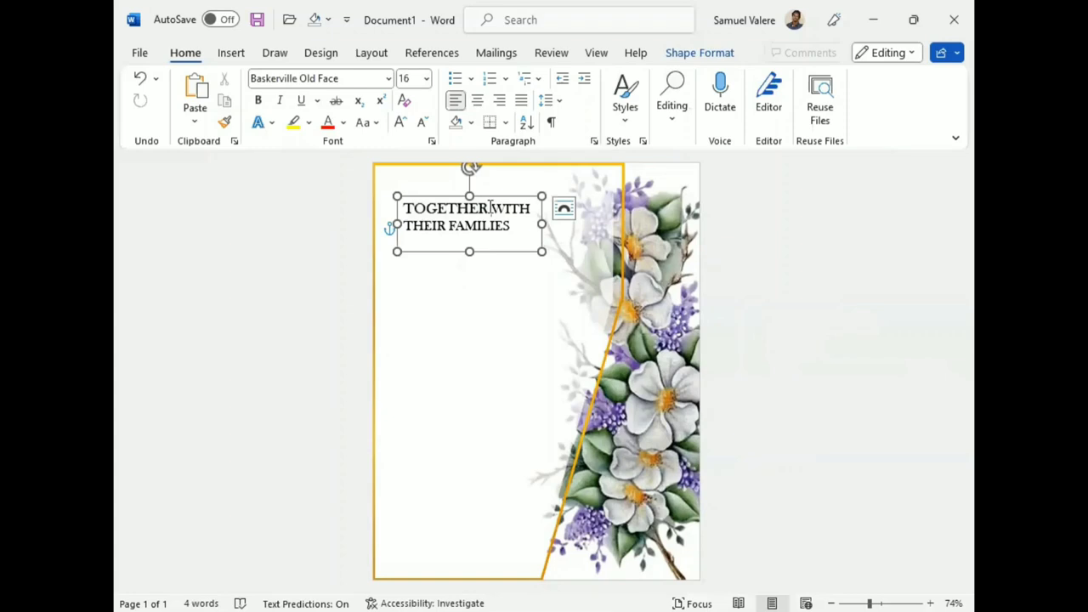
pyautogui.press('Return')
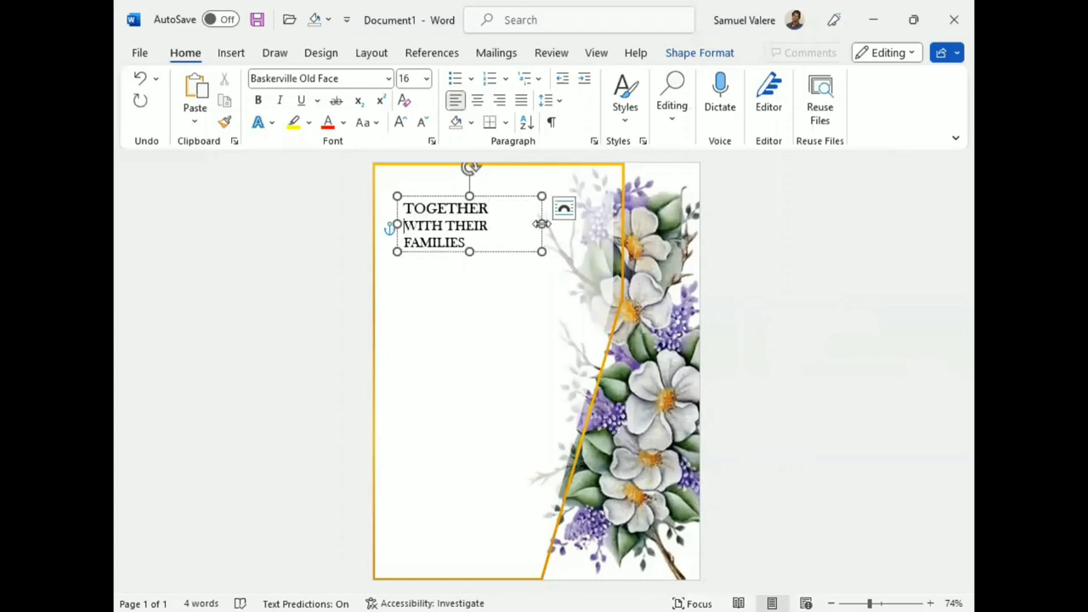
pyautogui.moveTo(542, 224); pyautogui.dragTo(562, 223)
# - Center the heading text, then move the box slightly higher and shorten it
pyautogui.hotkey('ctrl', 'a')
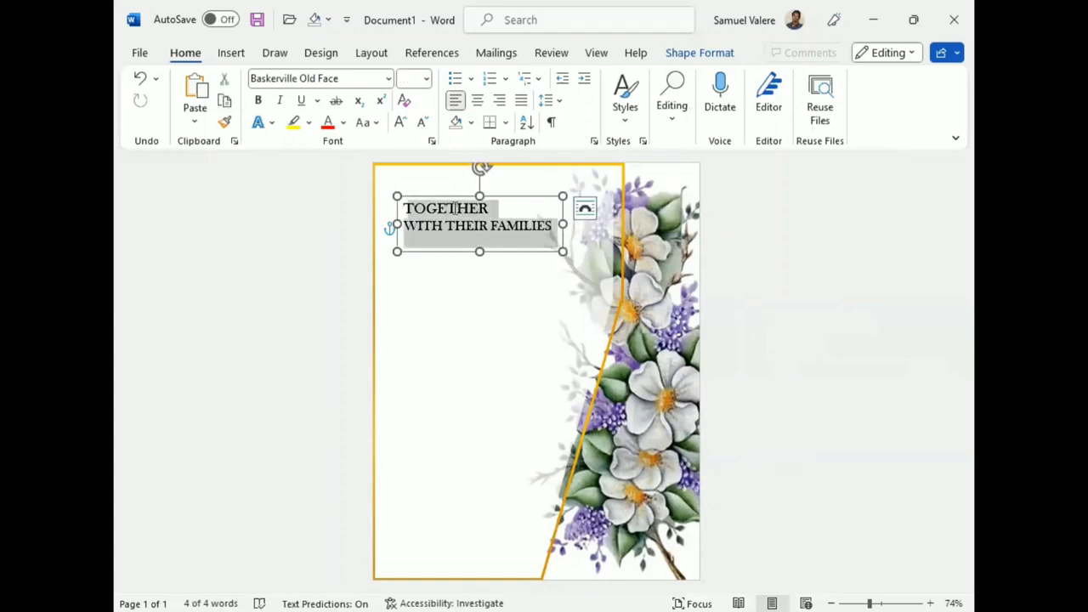
pyautogui.click(477, 100)
pyautogui.click(499, 255)
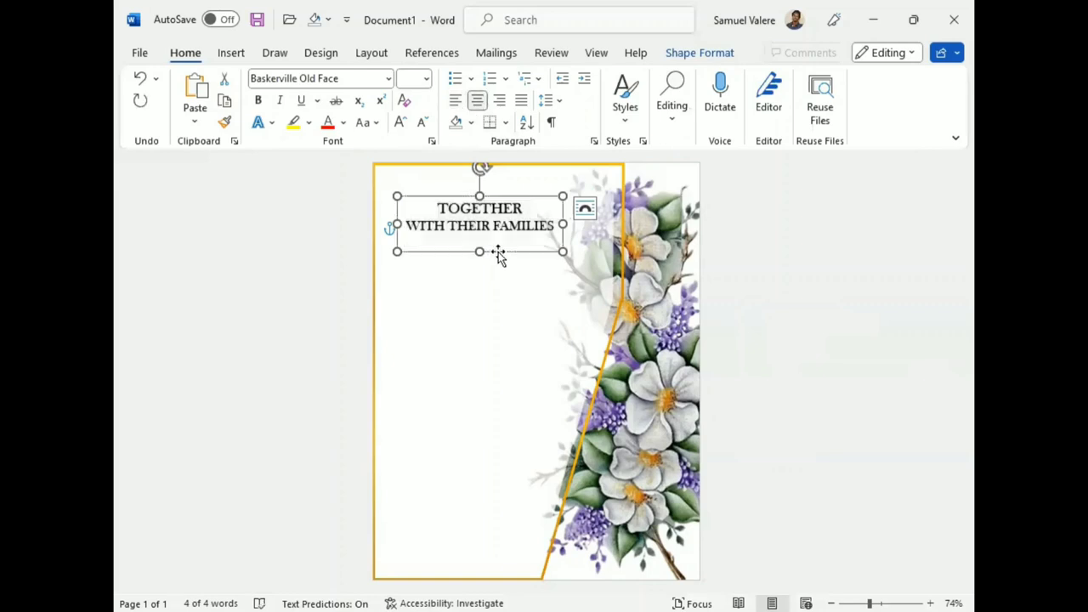
pyautogui.moveTo(499, 255); pyautogui.dragTo(493, 243)
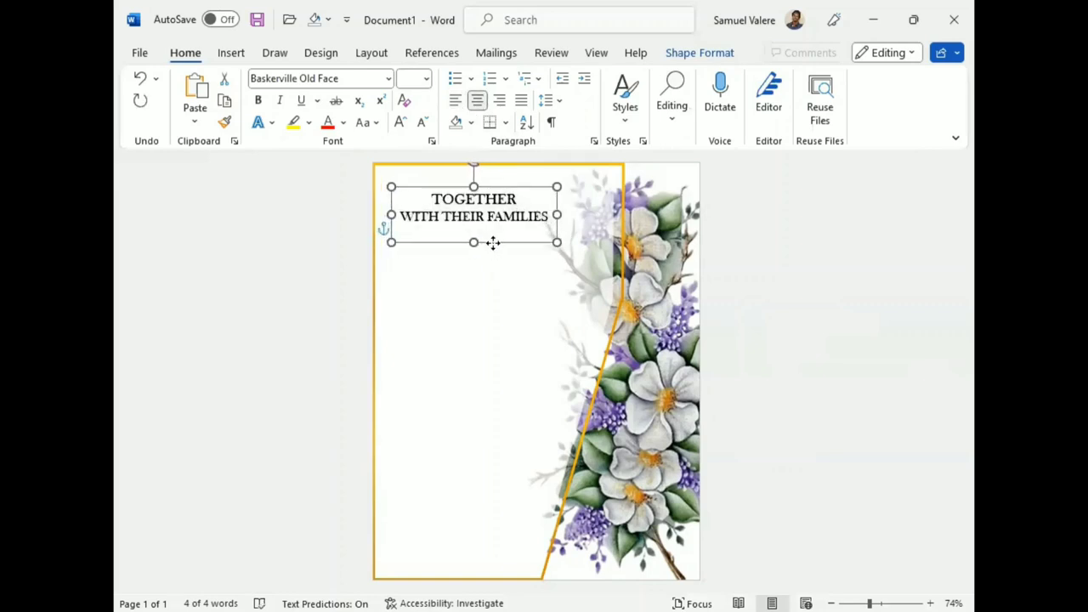
pyautogui.moveTo(473, 242); pyautogui.dragTo(470, 231)
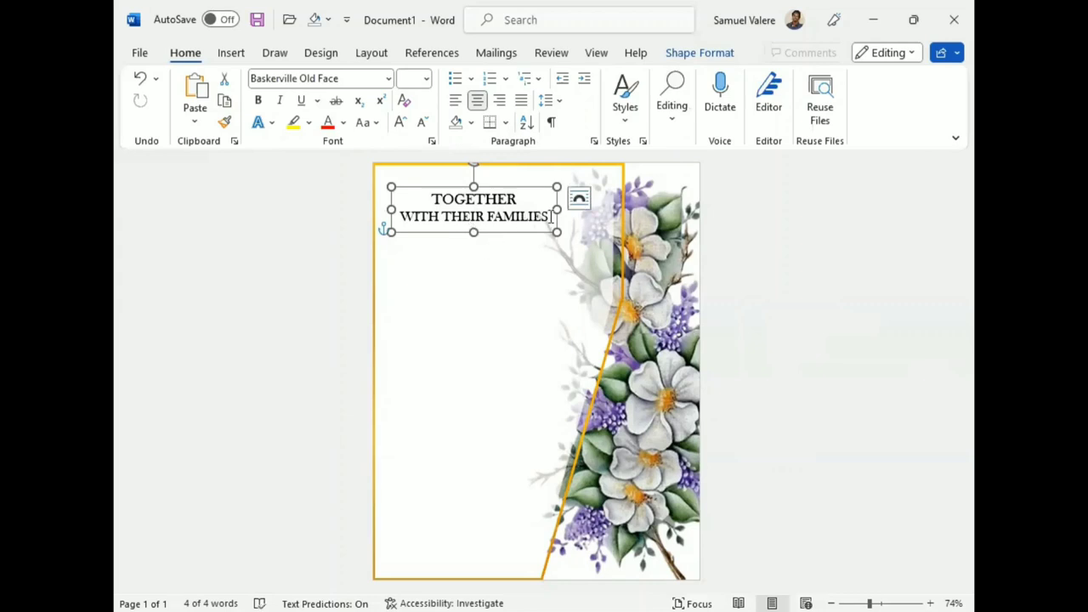
pyautogui.moveTo(549, 217); pyautogui.dragTo(425, 220)
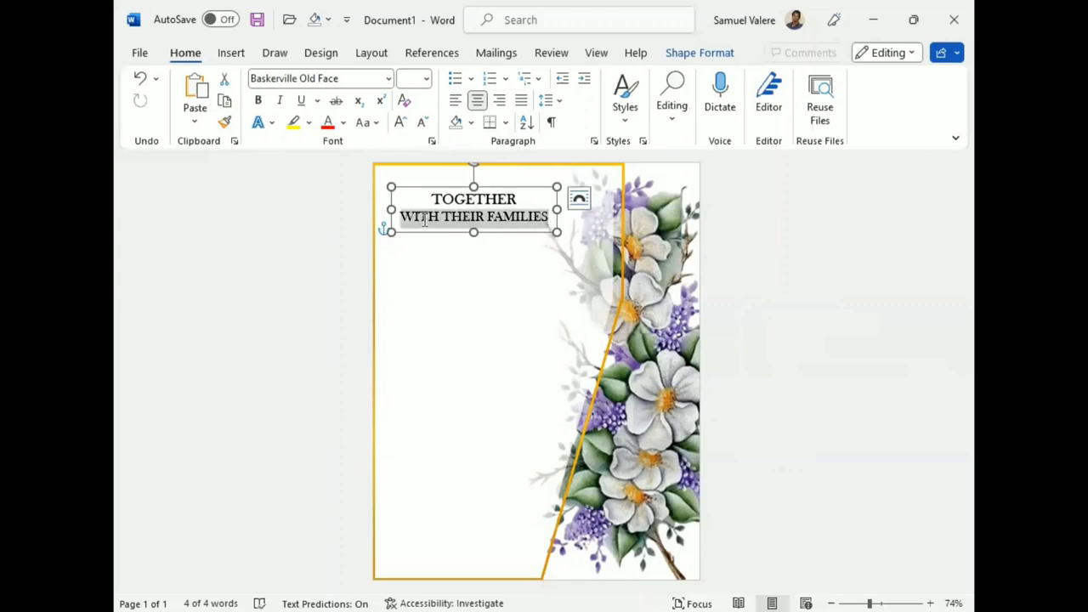
pyautogui.click(482, 235)
# - Duplicate the heading box below it, retype it as BRIDE, and set it to 48 pt
pyautogui.moveTo(486, 242); pyautogui.dragTo(488, 271)
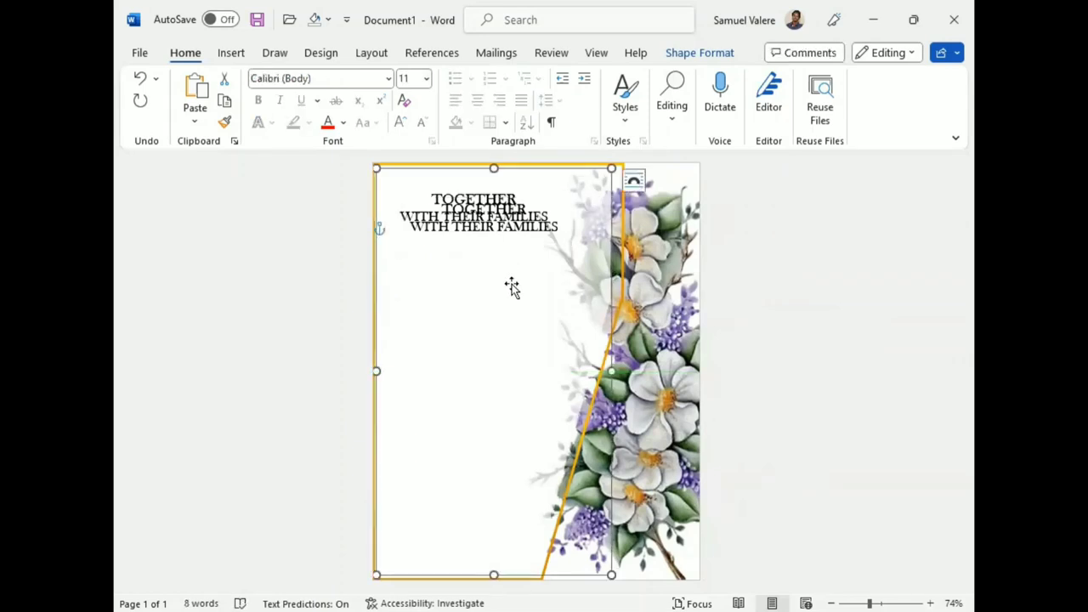
pyautogui.click(140, 78)
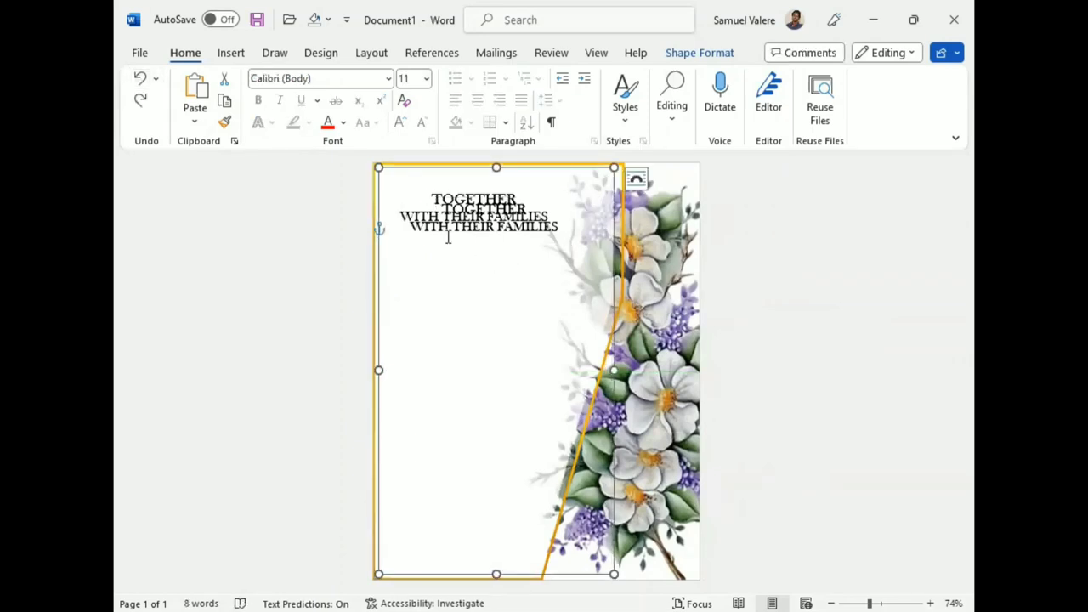
pyautogui.click(502, 223)
pyautogui.moveTo(523, 246); pyautogui.dragTo(508, 278)
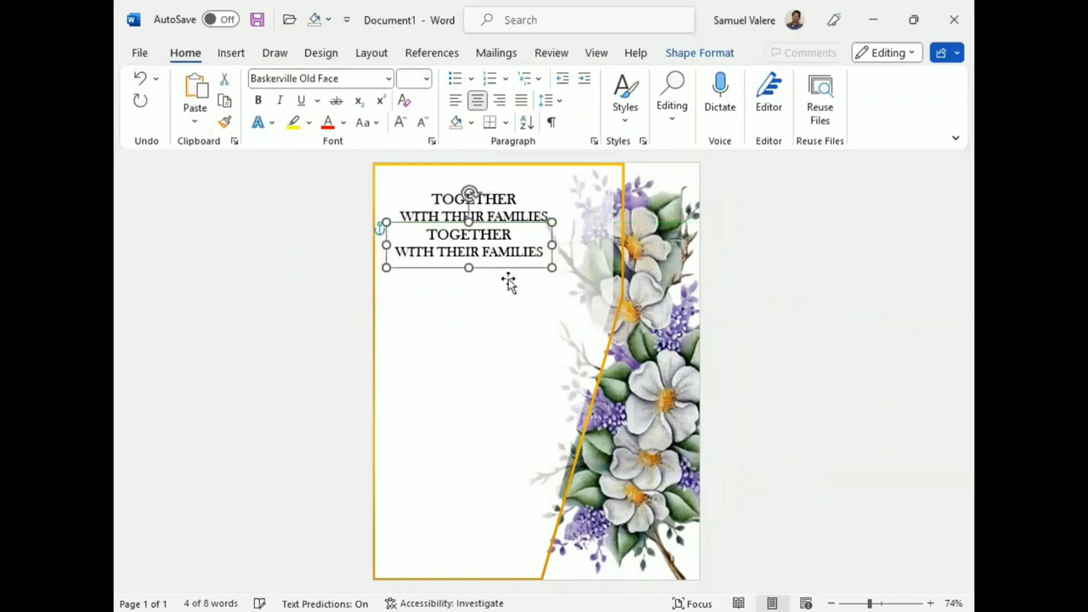
pyautogui.tripleClick(456, 263)
pyautogui.write('b')
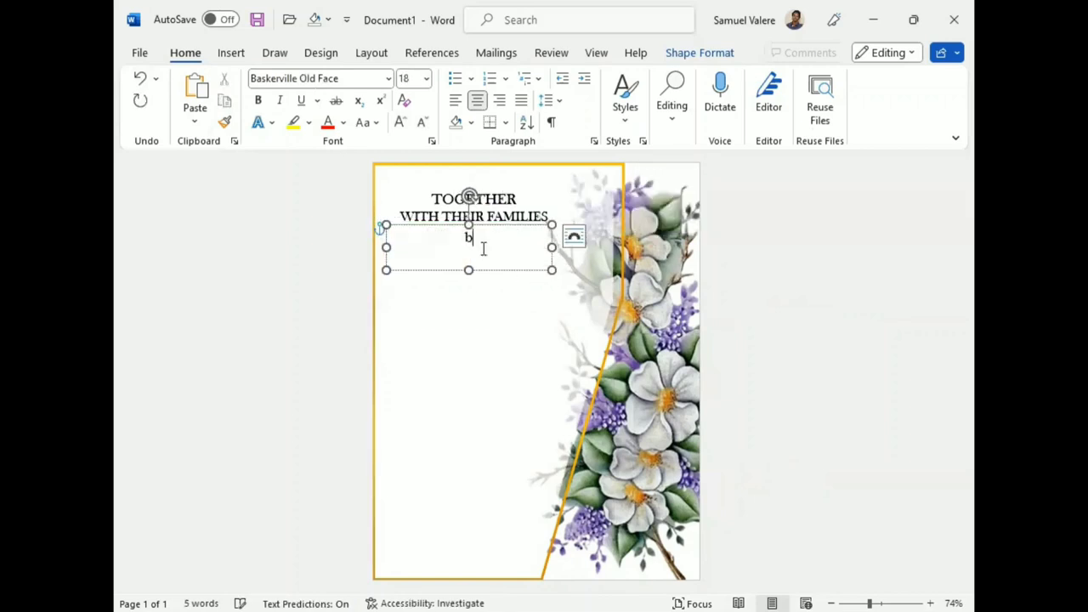
pyautogui.write('BRIDE')
pyautogui.moveTo(500, 236); pyautogui.dragTo(446, 241)
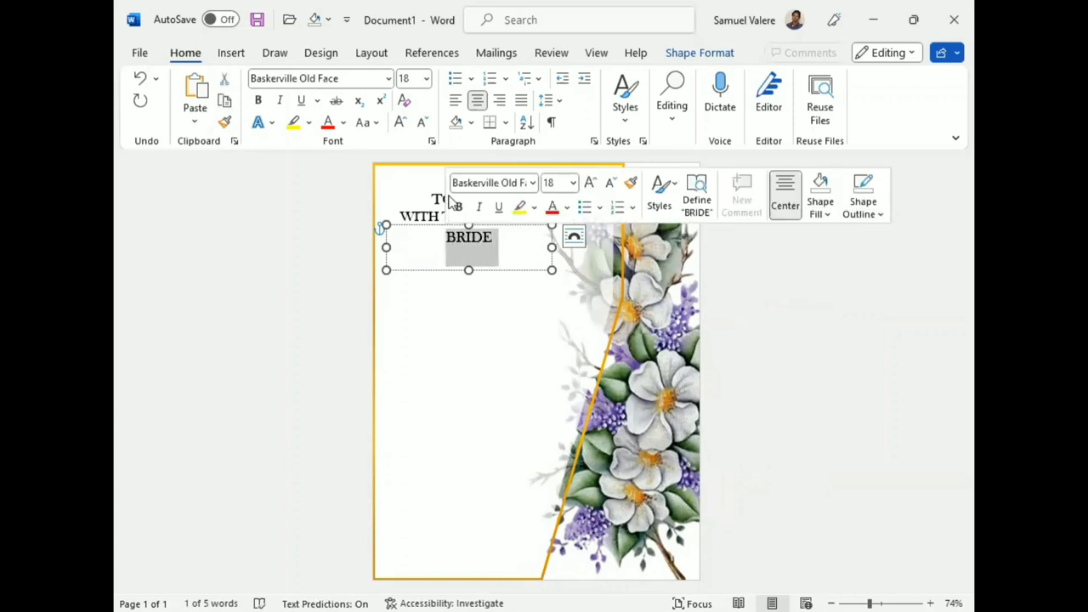
pyautogui.click(410, 78)
pyautogui.write('48')
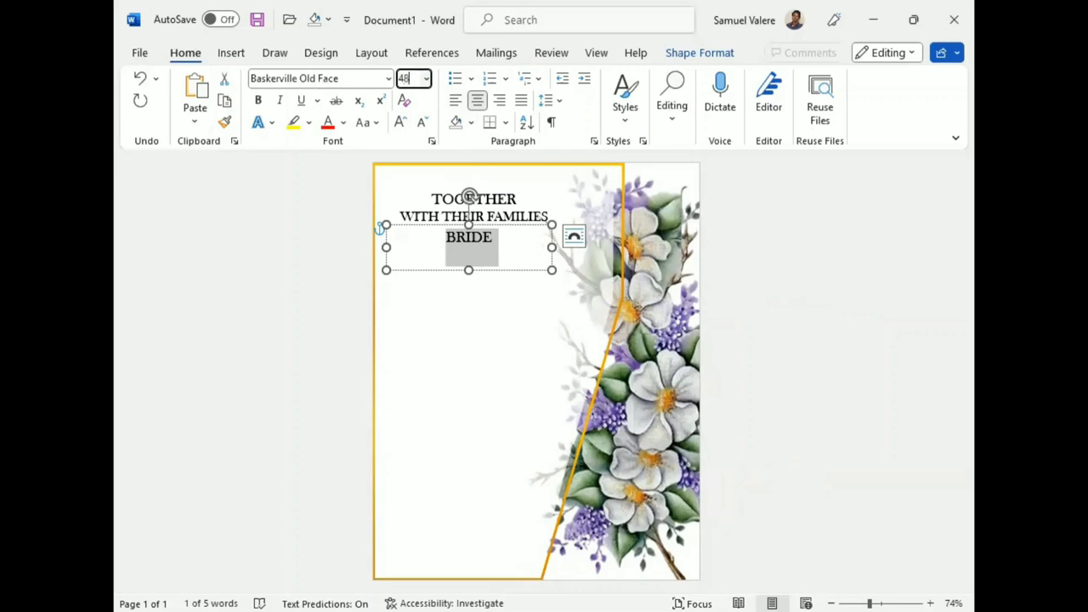
pyautogui.press('Return')
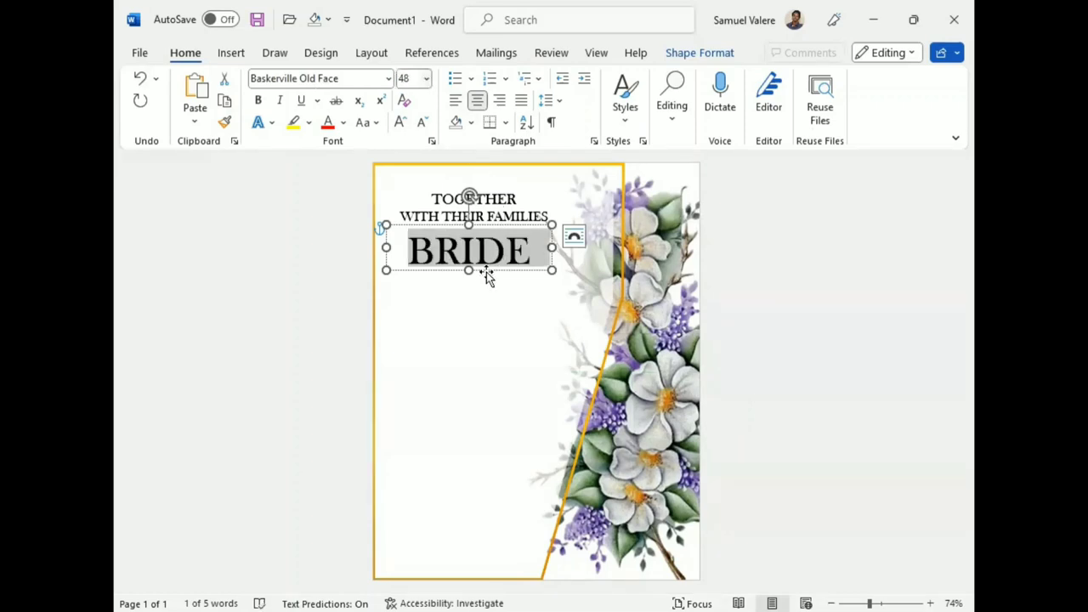
# - Copy the BRIDE box just below and change its text to GROOM
pyautogui.click(487, 272)
pyautogui.moveTo(486, 272); pyautogui.dragTo(480, 324)
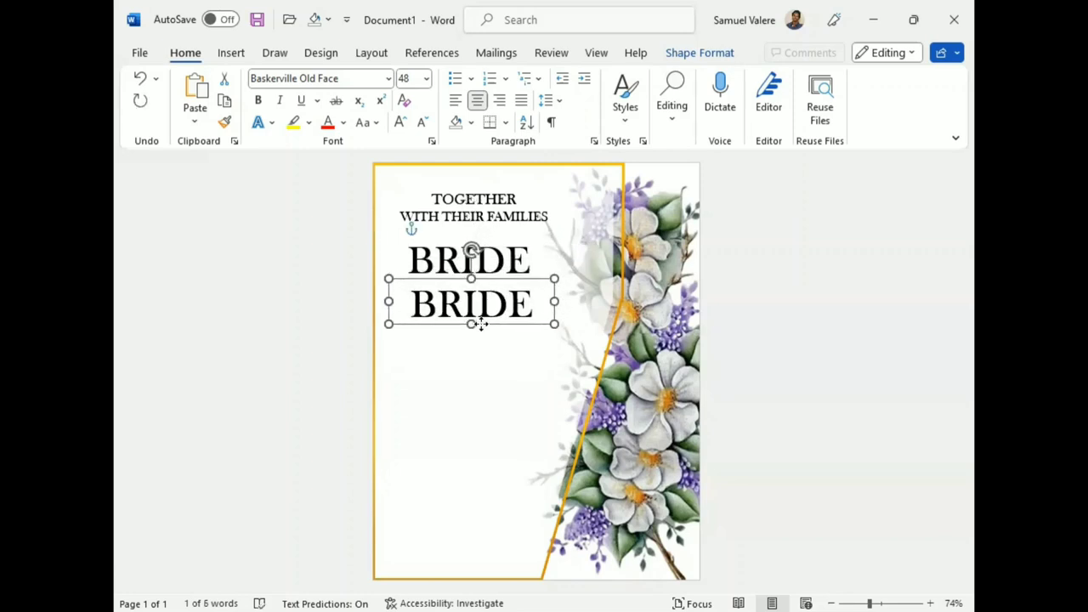
pyautogui.doubleClick(476, 303)
pyautogui.write('GR')
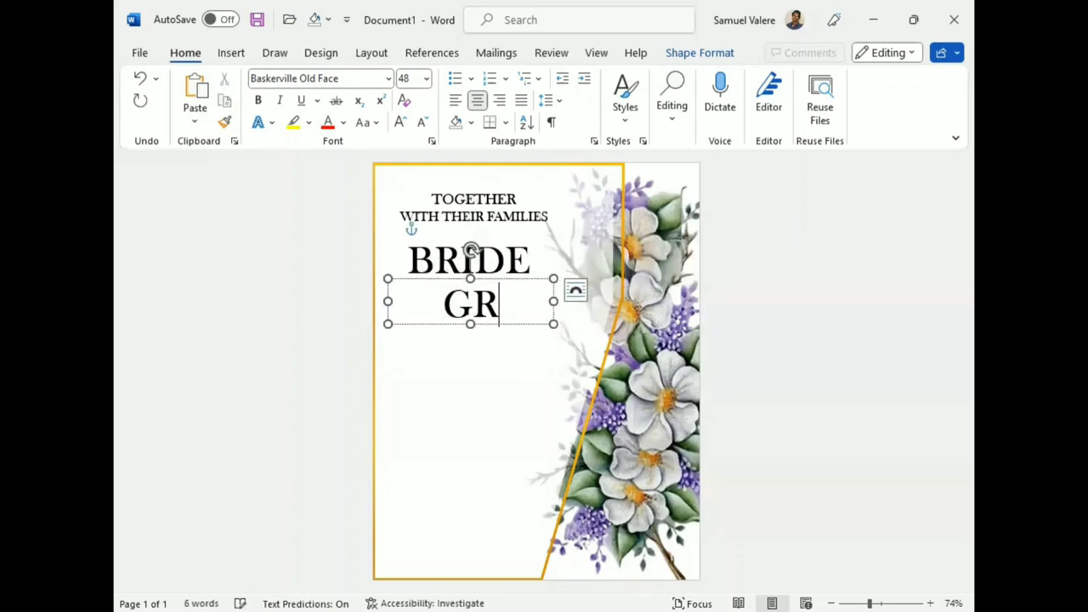
pyautogui.write('OO')
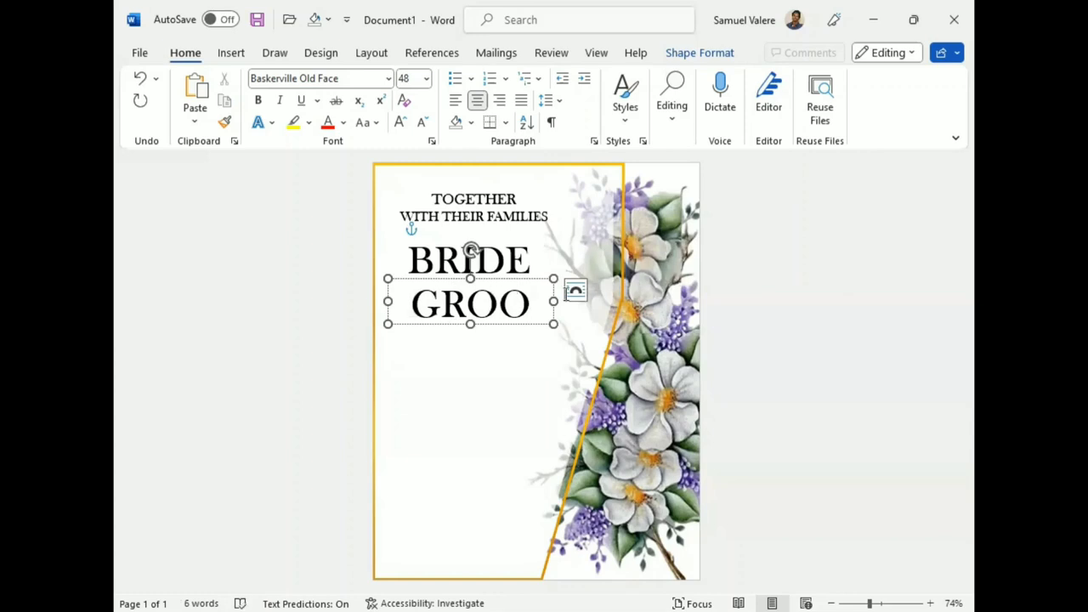
pyautogui.write('M')
pyautogui.press('Escape')
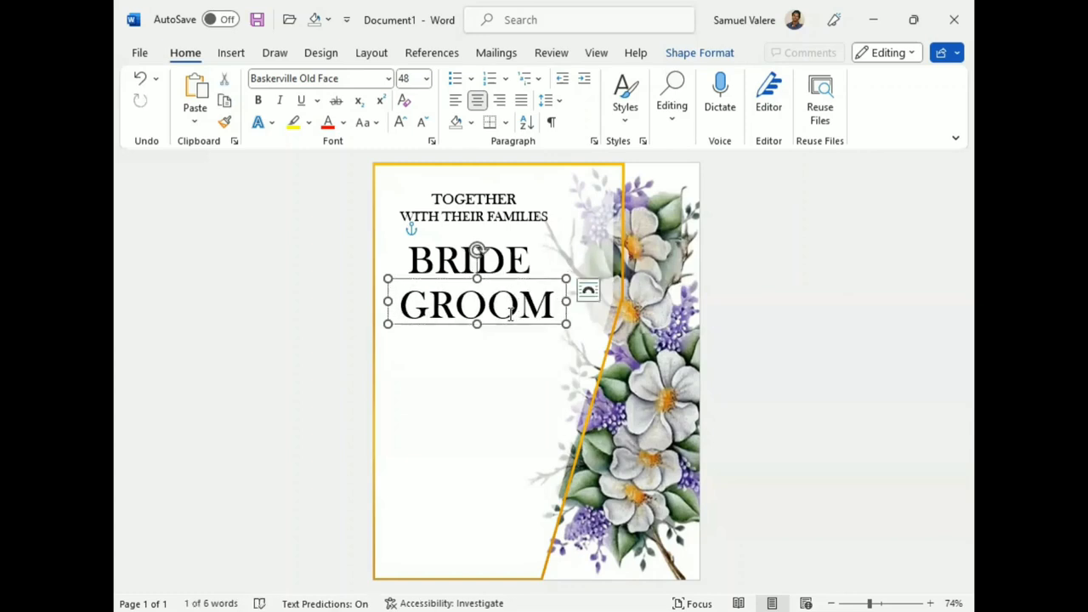
# - Make BRIDE bold and nudge the BRIDE and GROOM boxes so both are centred
pyautogui.doubleClick(508, 319)
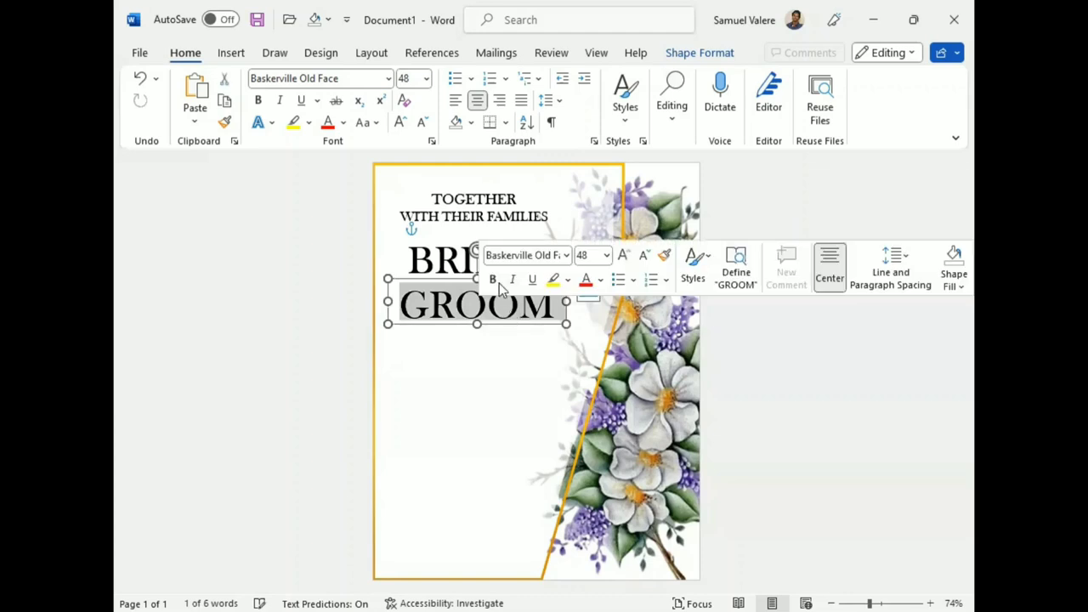
pyautogui.doubleClick(527, 255)
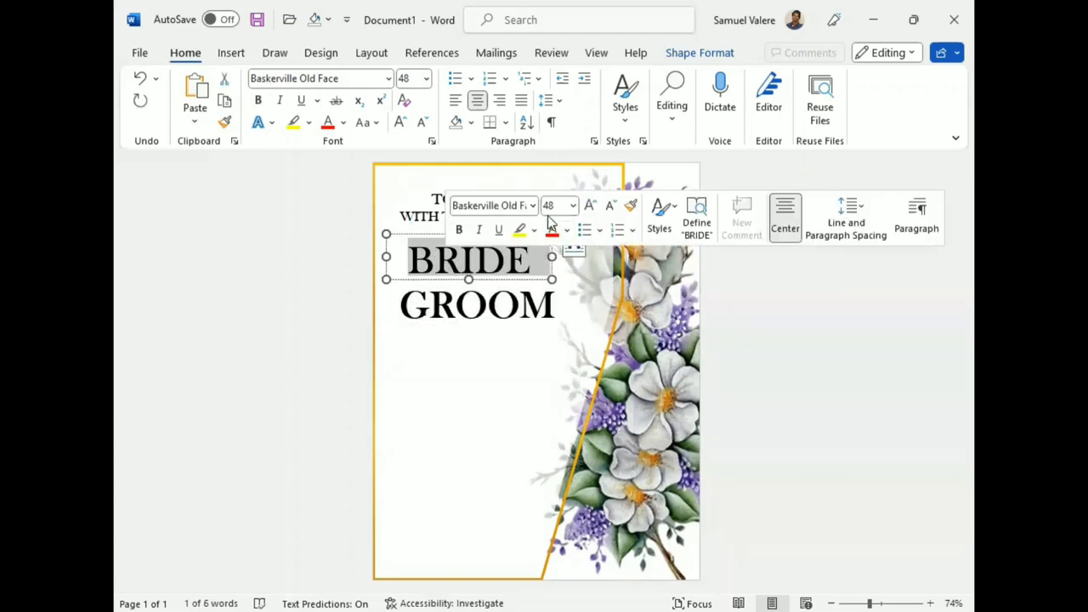
pyautogui.click(458, 229)
pyautogui.click(493, 279)
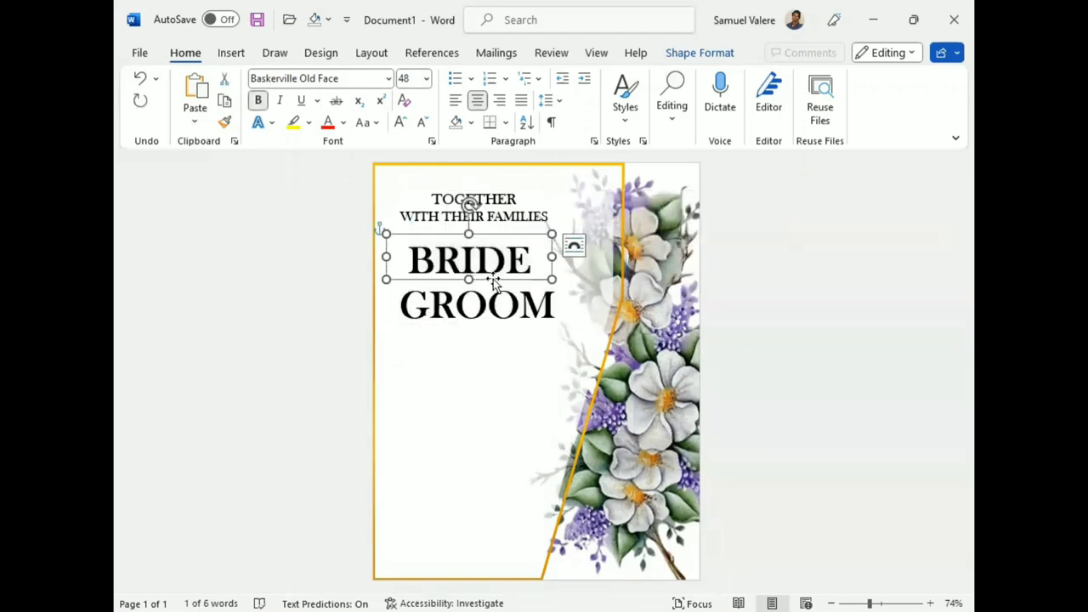
pyautogui.press('Right')
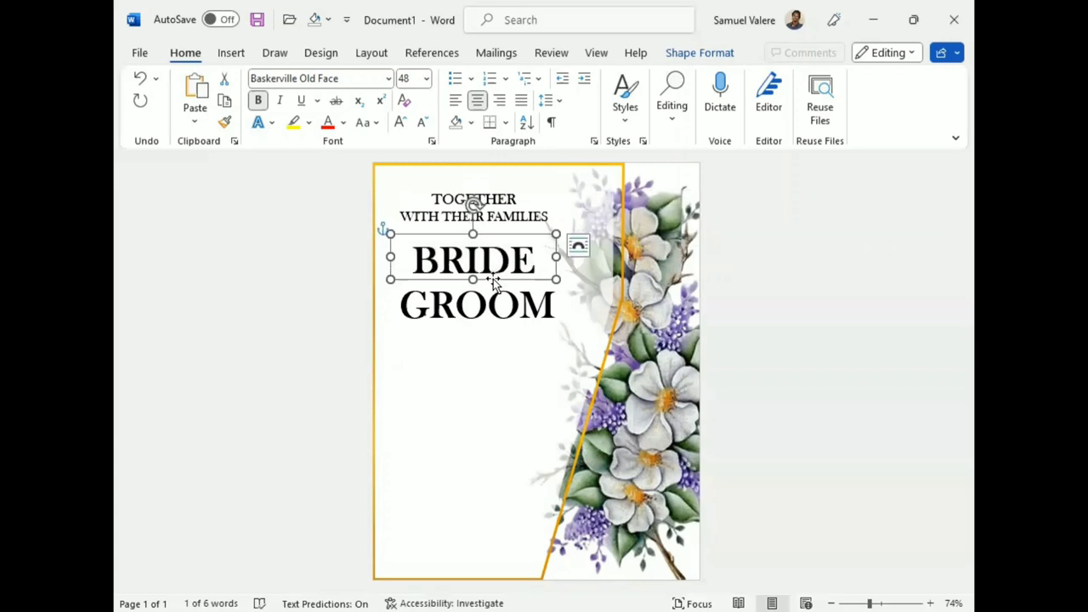
pyautogui.click(486, 324)
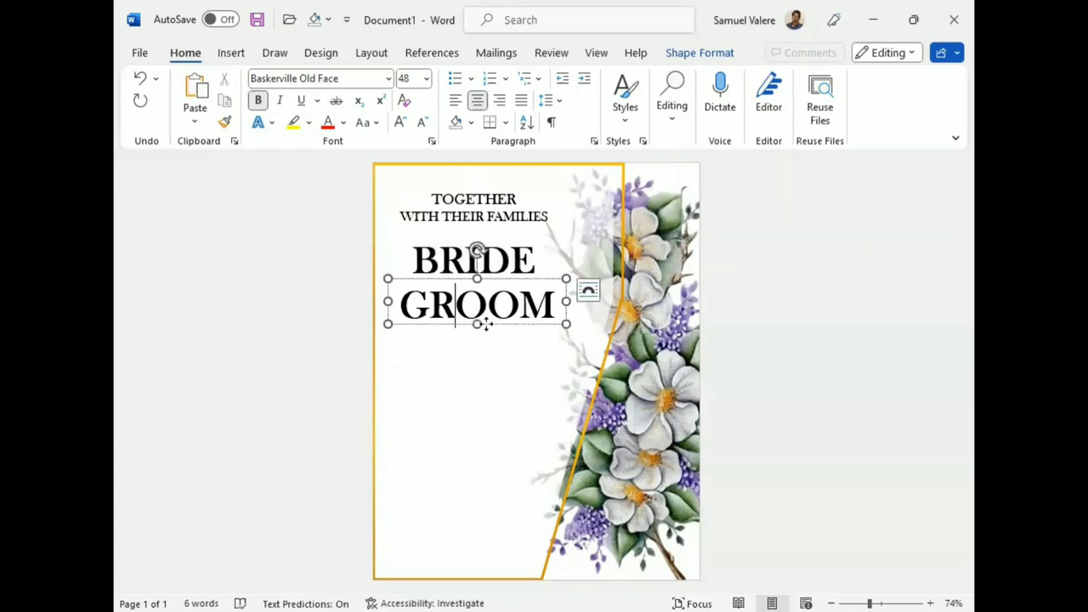
pyautogui.moveTo(486, 323); pyautogui.dragTo(481, 323)
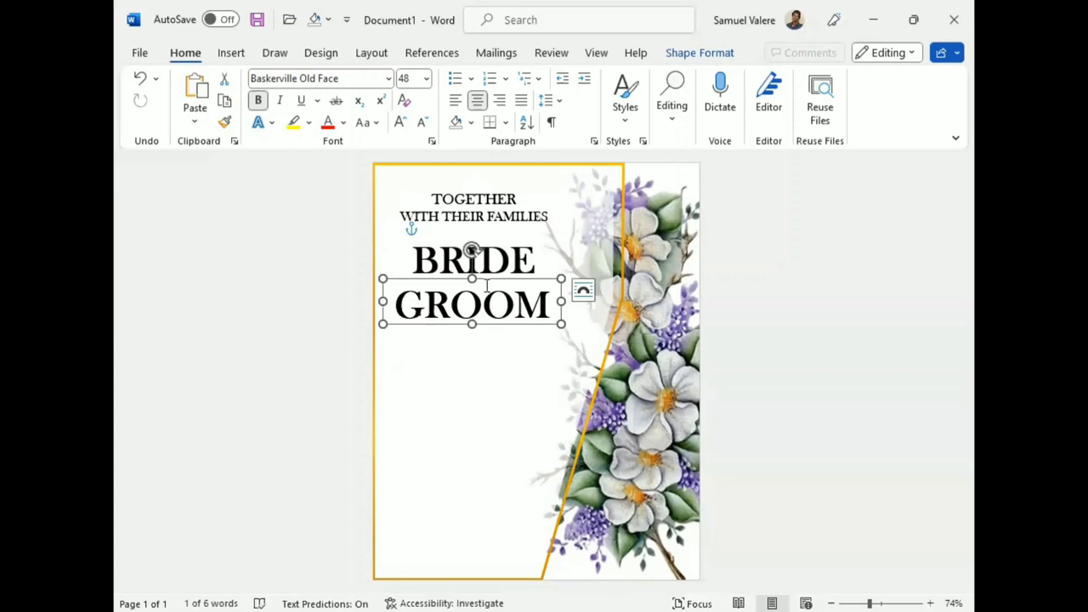
# - Copy the families box as a narrow 14 pt AND, placed between BRIDE and GROOM
pyautogui.click(499, 233)
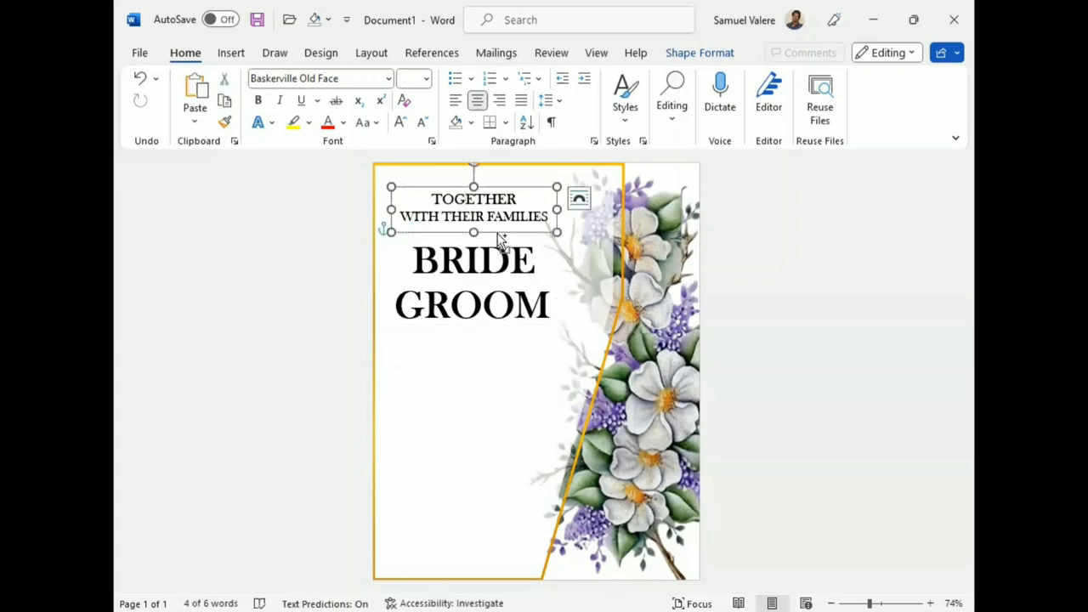
pyautogui.hotkey('ctrl', 'v')
pyautogui.moveTo(497, 233); pyautogui.dragTo(500, 394)
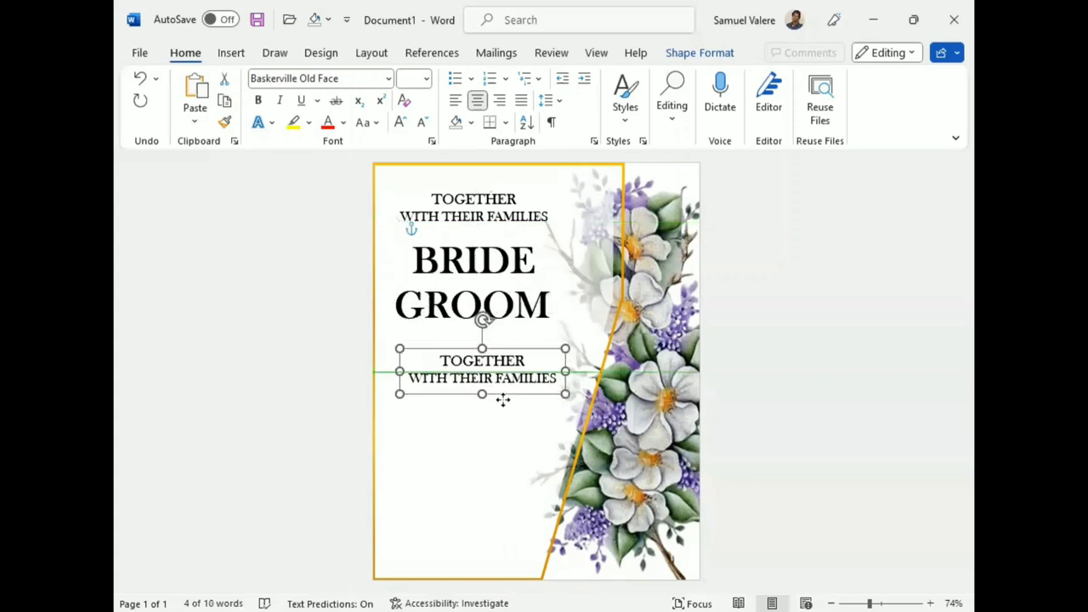
pyautogui.tripleClick(491, 367)
pyautogui.write('AND')
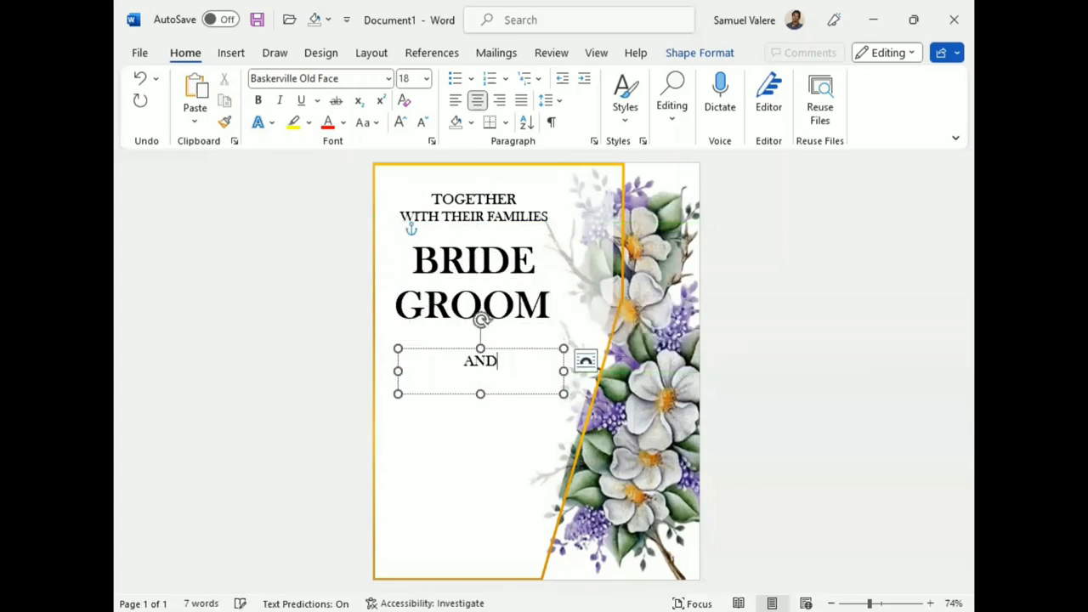
pyautogui.moveTo(511, 364); pyautogui.dragTo(463, 362)
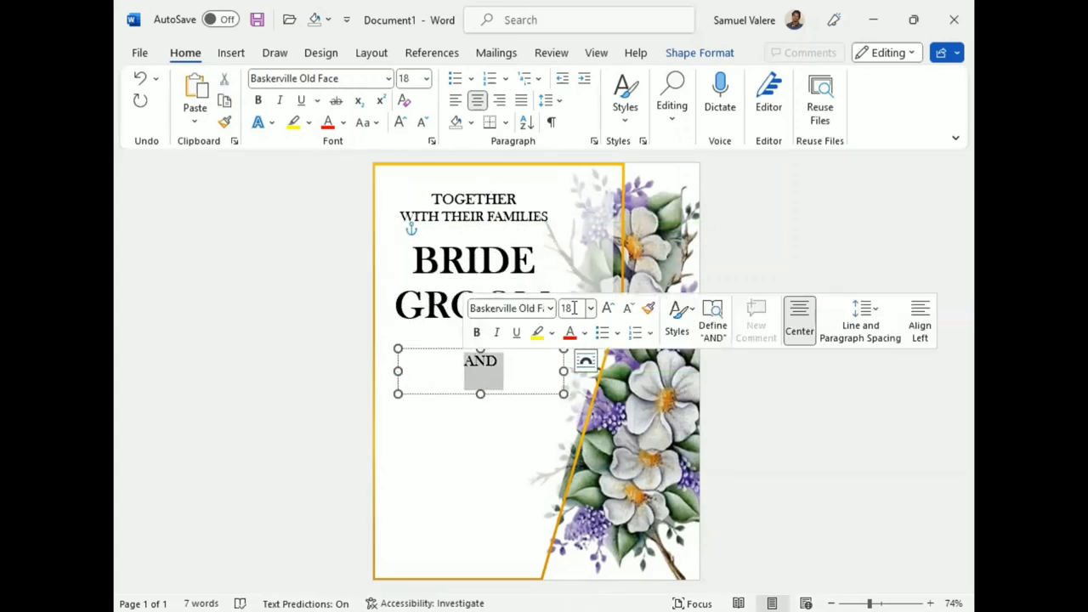
pyautogui.write('14')
pyautogui.press('Return')
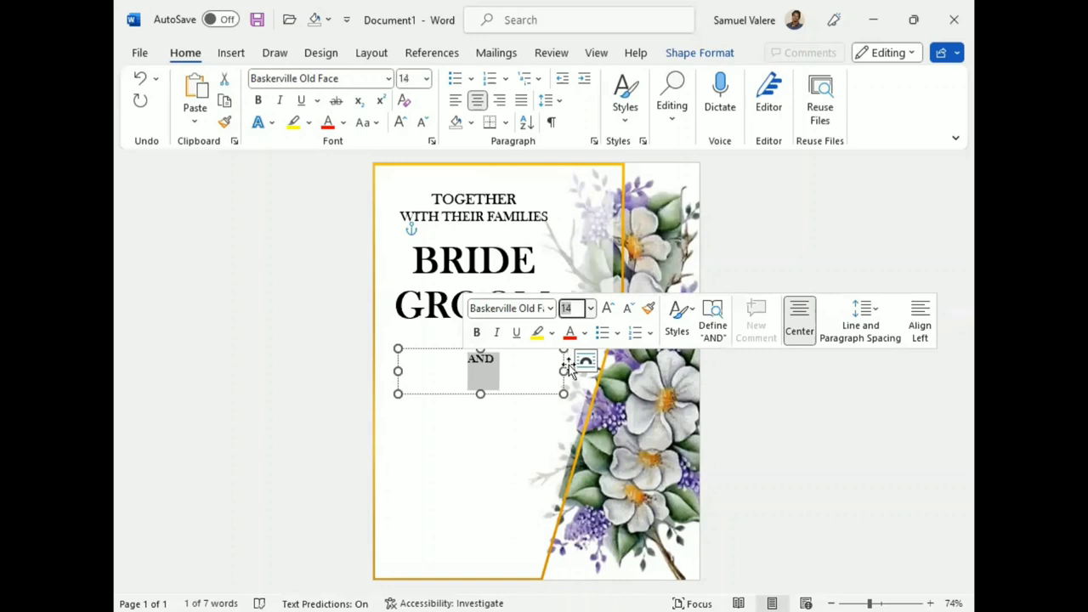
pyautogui.moveTo(564, 371)
pyautogui.mouseDown()
pyautogui.moveTo(432, 369)
pyautogui.moveTo(444, 369)
pyautogui.moveTo(478, 290)
pyautogui.mouseUp()
pyautogui.press('Right')
pyautogui.press('Right')
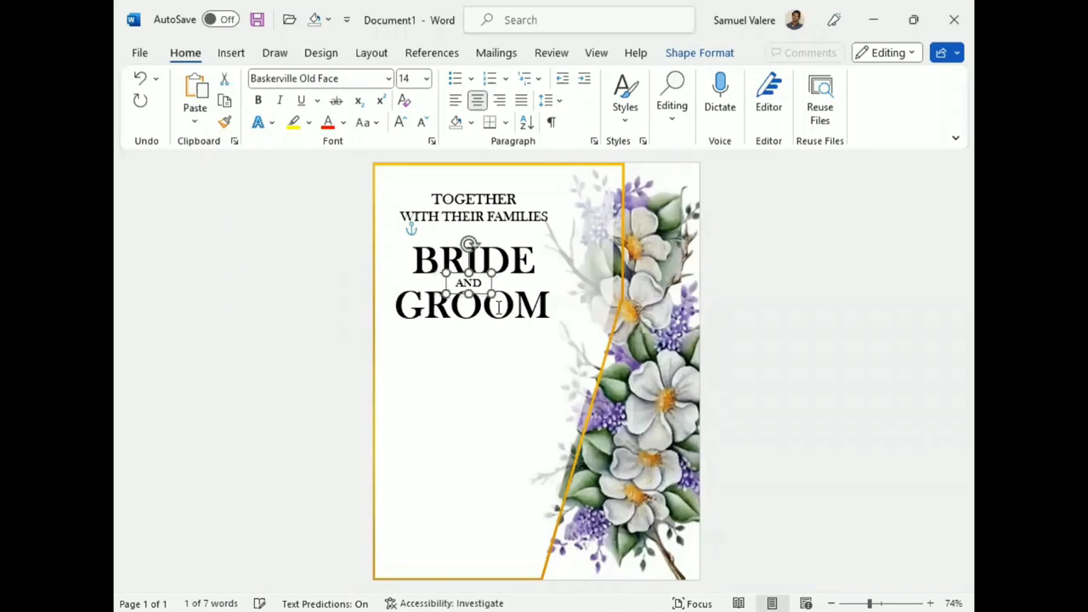
pyautogui.press('Right')
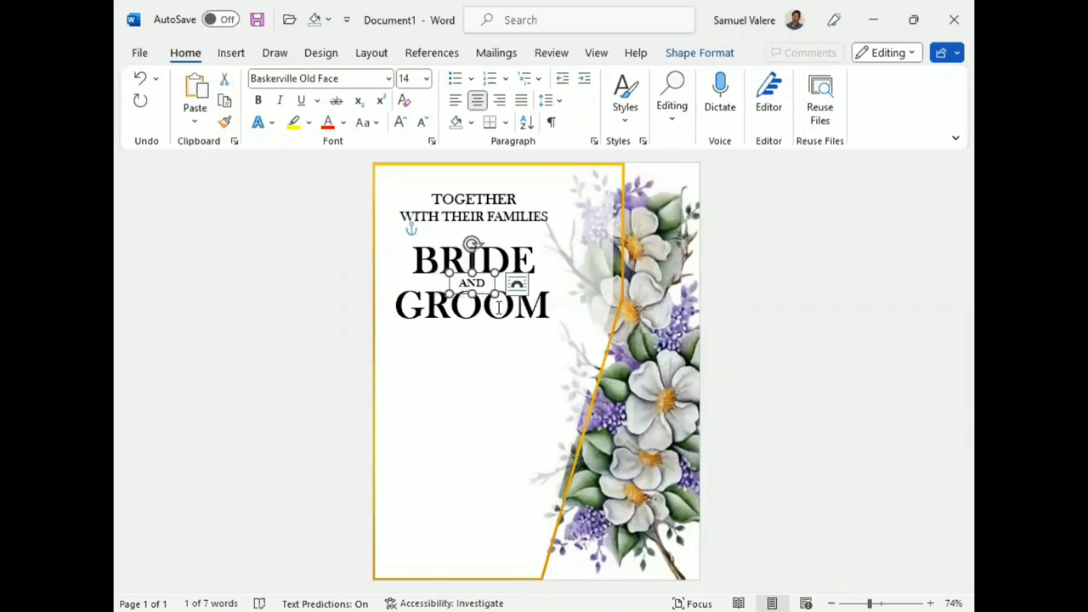
# - Copy the families box below GROOM as INVITE YOU TO THEIR WEDDING CELEBRATION, sized to two lines
pyautogui.click(509, 232)
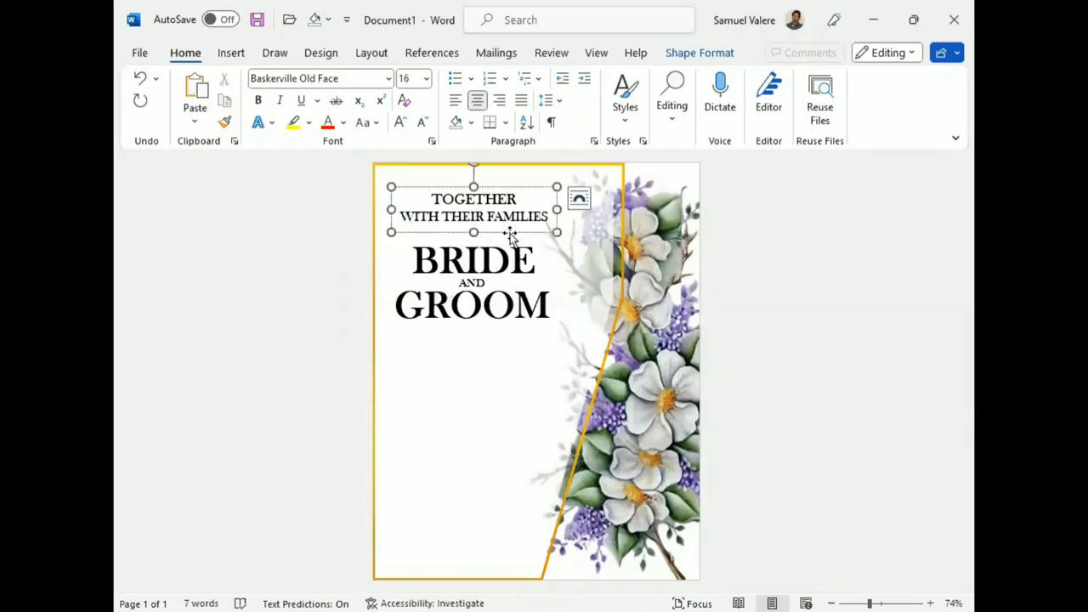
pyautogui.hotkey('ctrl', 'c')
pyautogui.hotkey('ctrl', 'v')
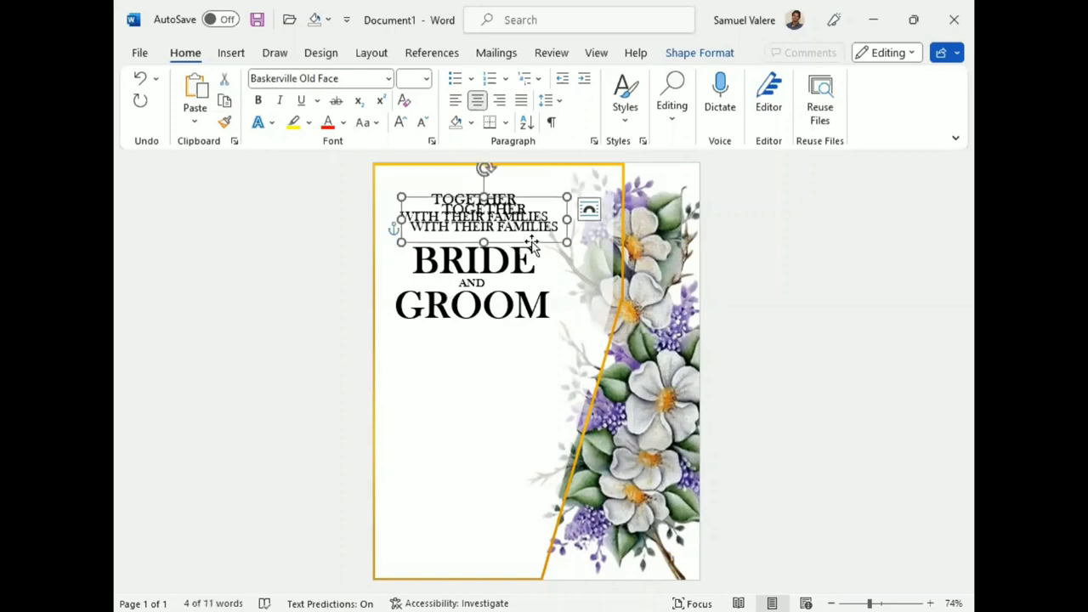
pyautogui.moveTo(527, 242); pyautogui.dragTo(512, 375)
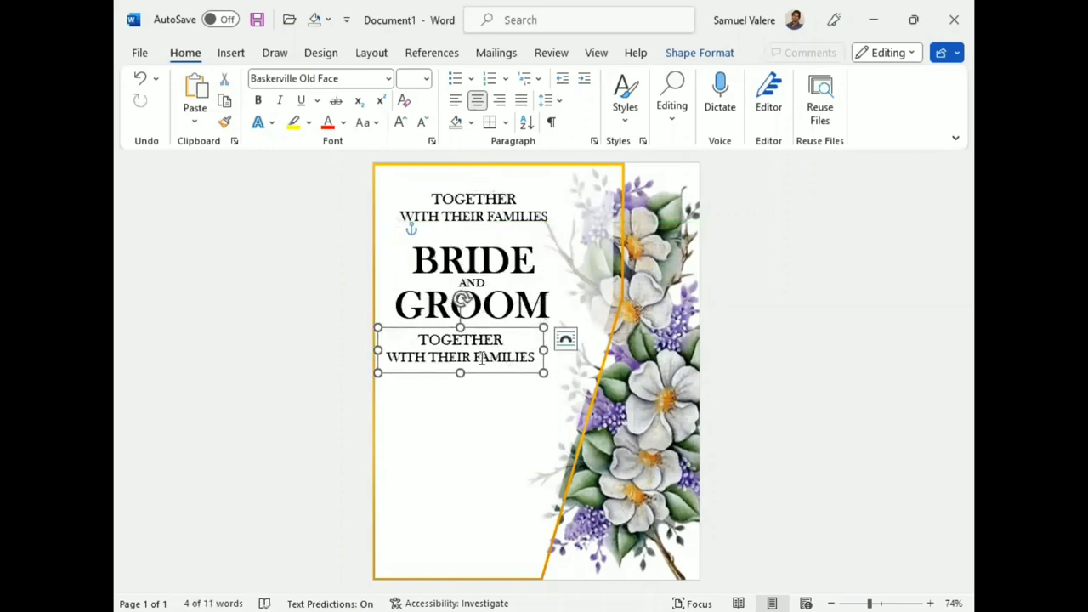
pyautogui.tripleClick(477, 356)
pyautogui.write('IN')
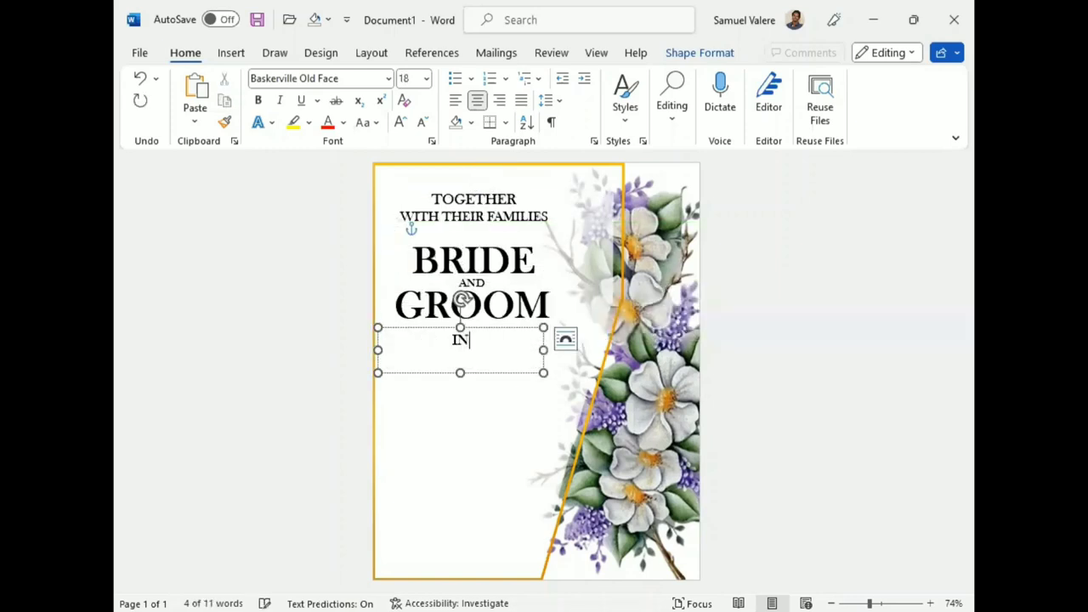
pyautogui.write('VITE')
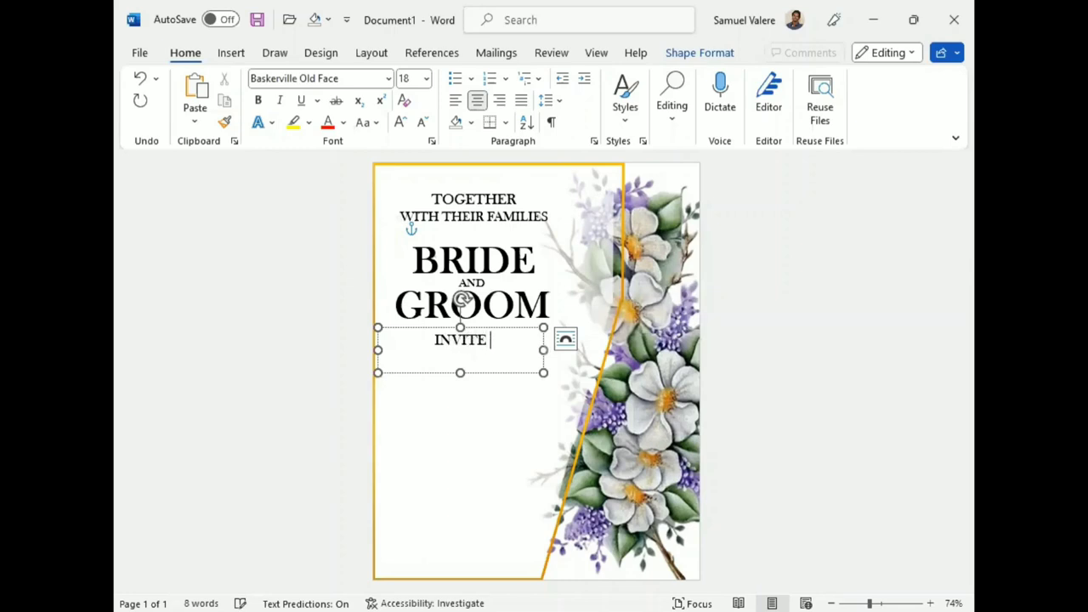
pyautogui.write('YOU TO')
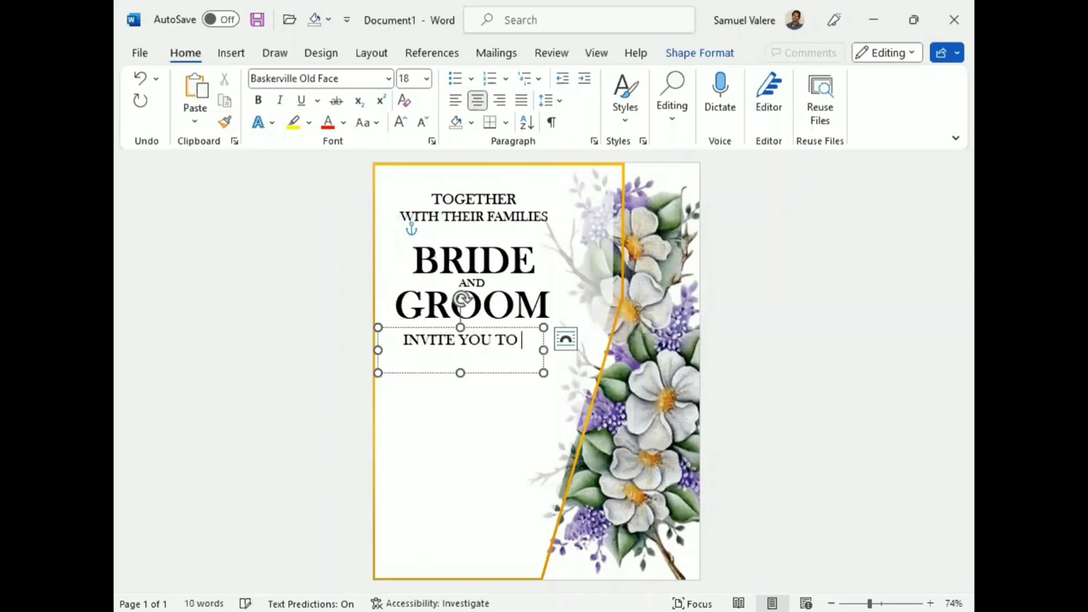
pyautogui.write('THEIR')
pyautogui.write('WEDDING')
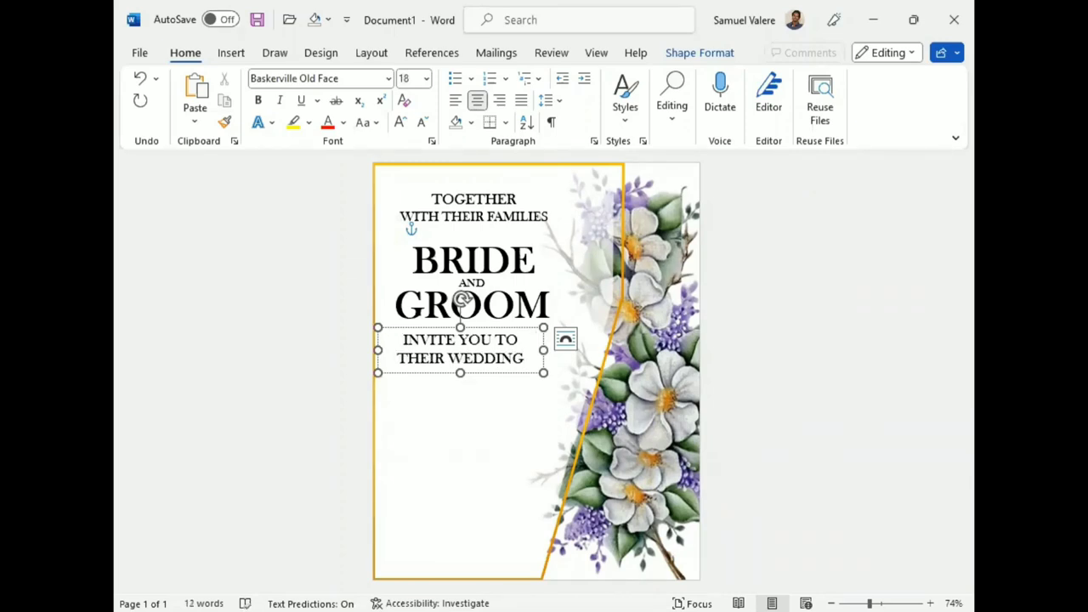
pyautogui.write(' CE')
pyautogui.moveTo(544, 349); pyautogui.dragTo(567, 351)
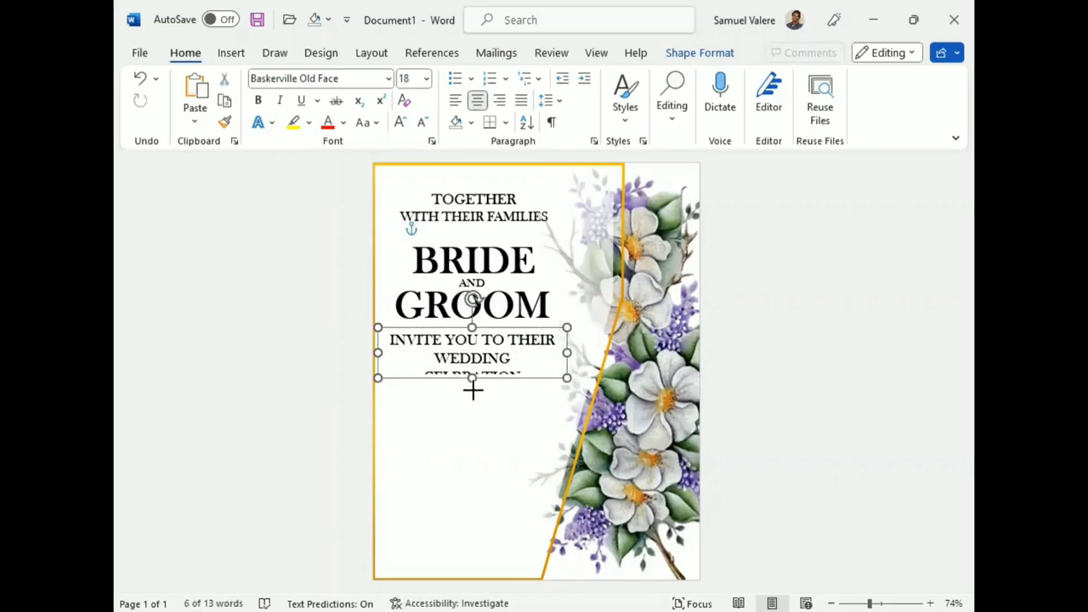
pyautogui.moveTo(473, 389); pyautogui.dragTo(472, 392)
pyautogui.moveTo(566, 358); pyautogui.dragTo(630, 357)
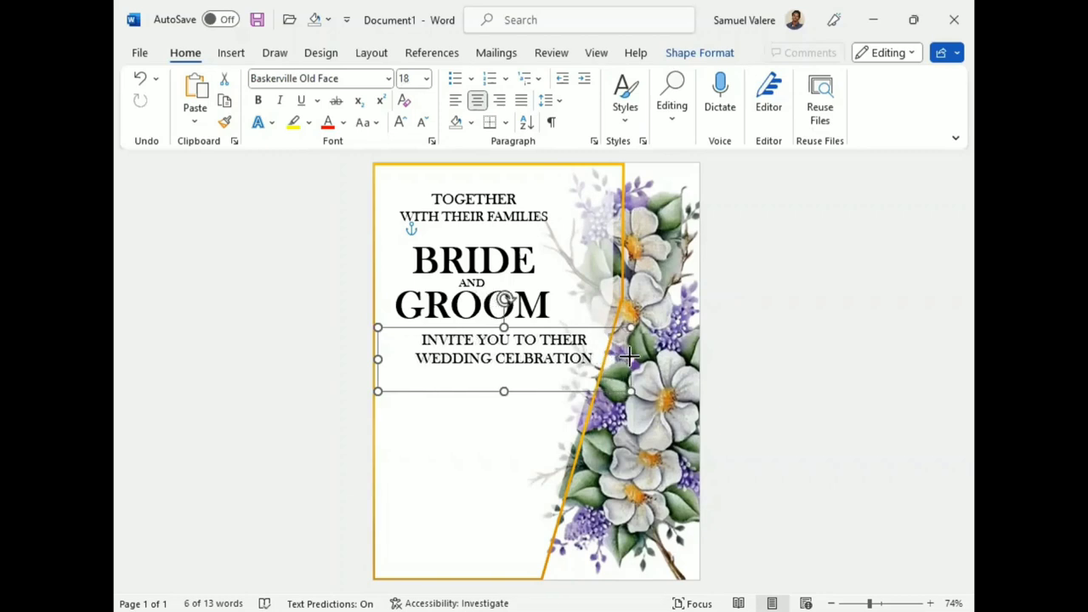
pyautogui.click(526, 358)
pyautogui.write('E')
pyautogui.moveTo(627, 355); pyautogui.dragTo(642, 357)
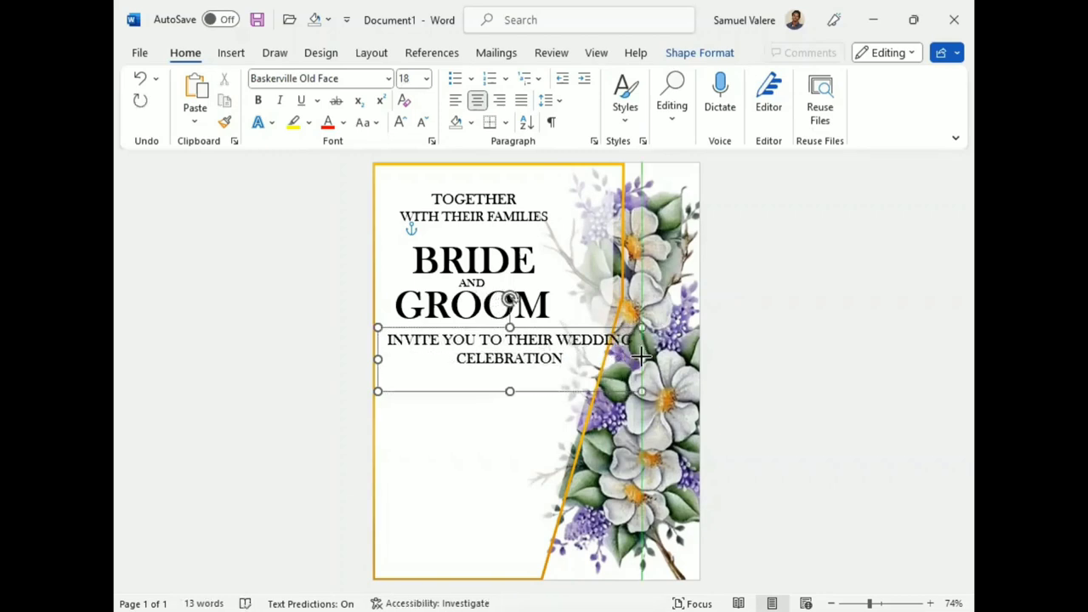
pyautogui.moveTo(504, 391); pyautogui.dragTo(508, 371)
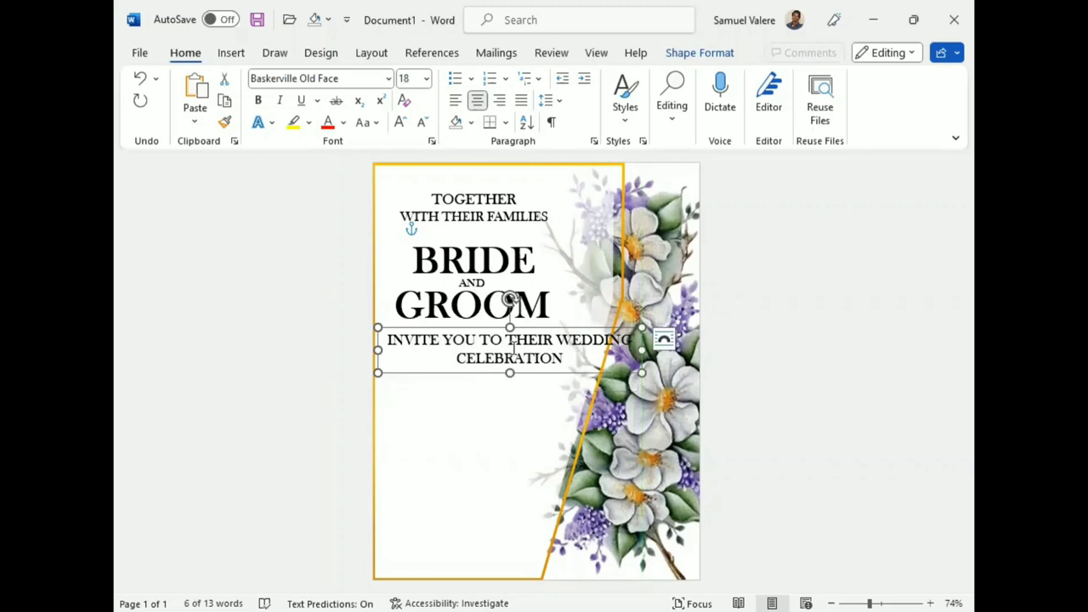
# - Enlarge the invitation text to 16 pt and recentre its box beneath GROOM
pyautogui.tripleClick(527, 340)
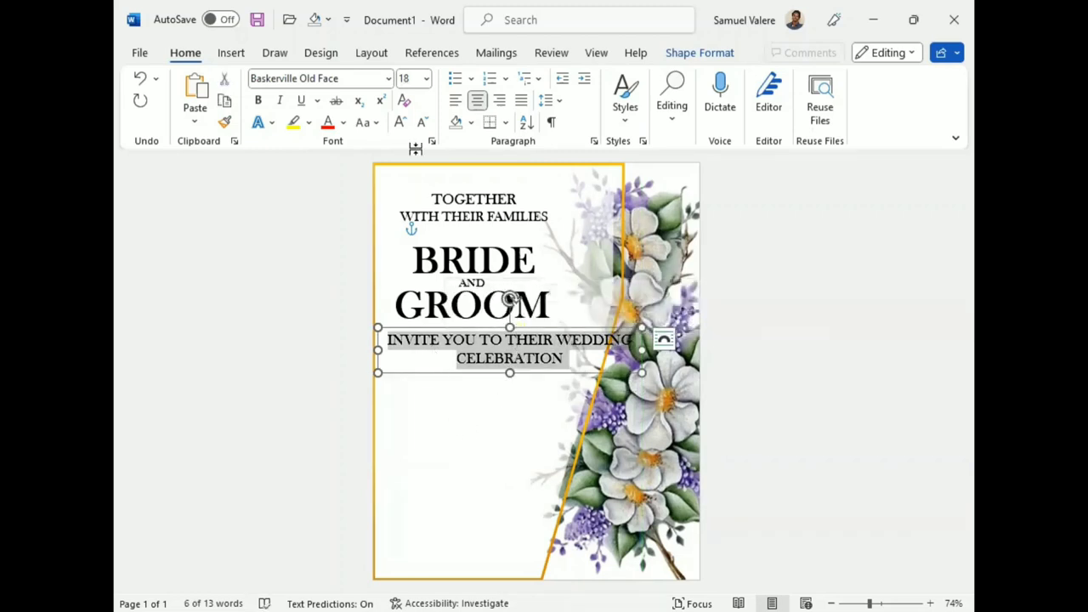
pyautogui.click(407, 78)
pyautogui.write('14')
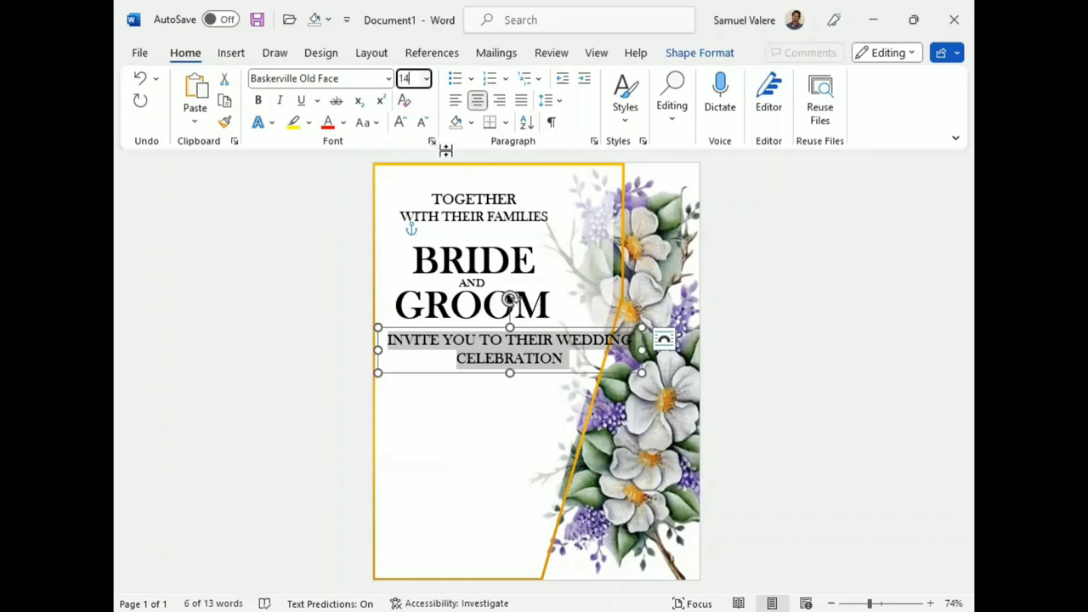
pyautogui.click(524, 369)
pyautogui.moveTo(525, 368); pyautogui.dragTo(524, 372)
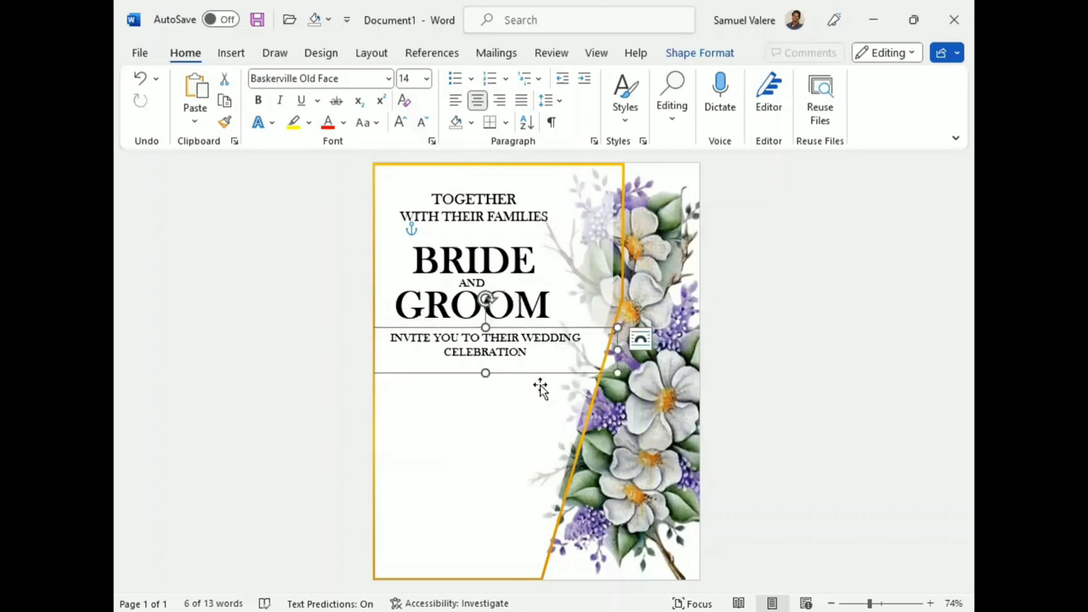
pyautogui.tripleClick(514, 342)
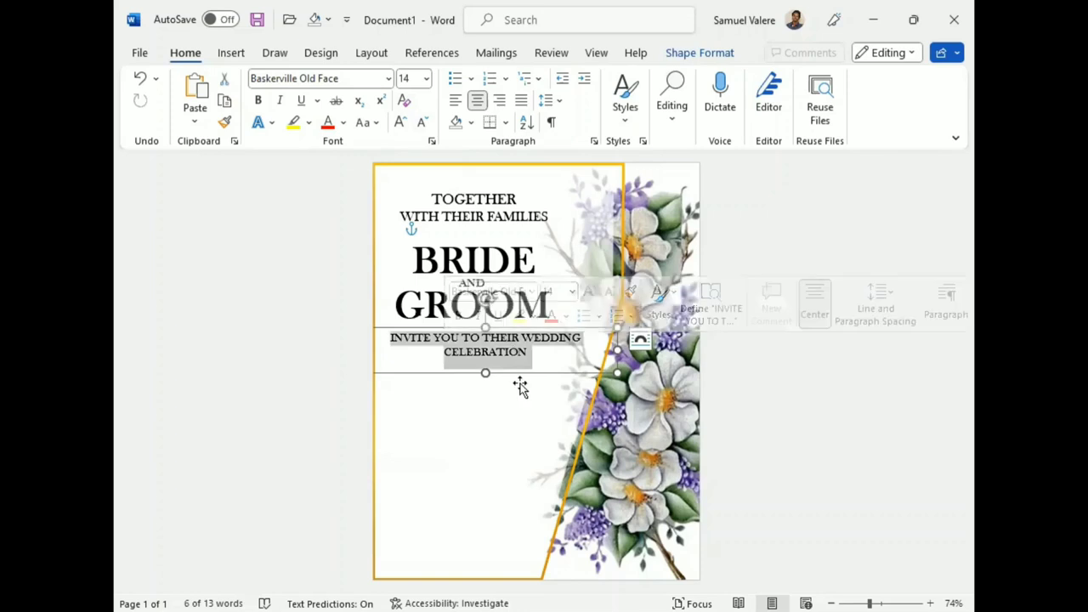
pyautogui.click(518, 373)
pyautogui.moveTo(518, 372); pyautogui.dragTo(518, 375)
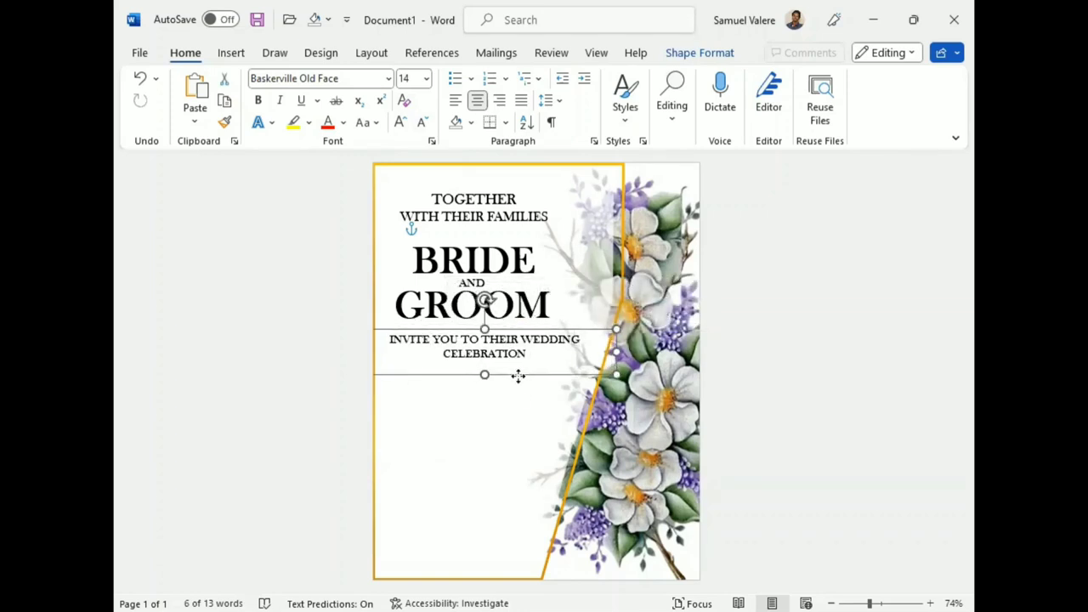
pyautogui.tripleClick(515, 345)
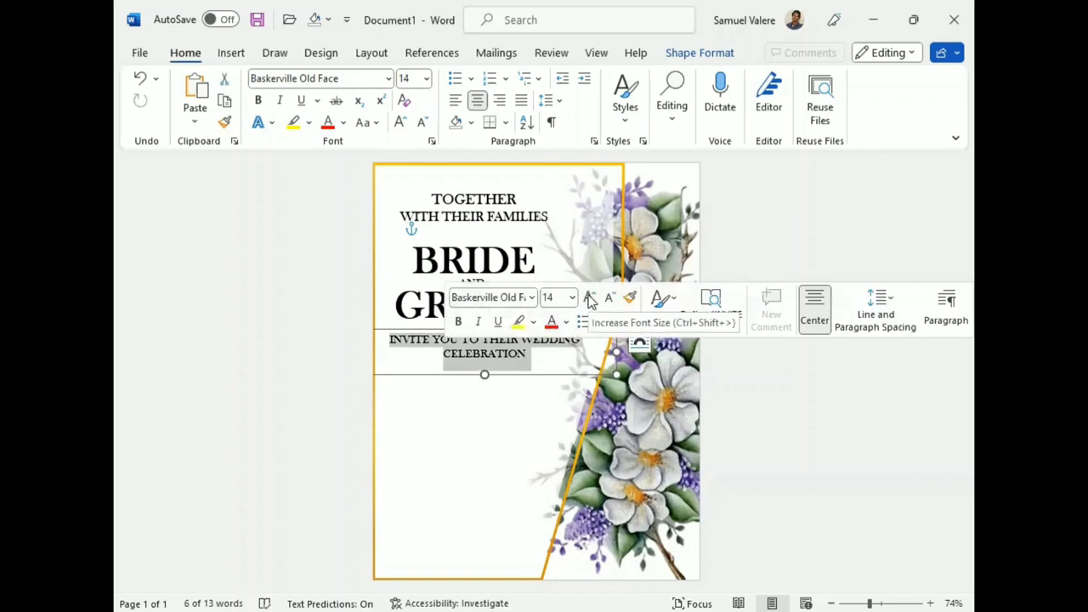
pyautogui.click(590, 301)
pyautogui.click(514, 375)
pyautogui.moveTo(514, 375); pyautogui.dragTo(515, 379)
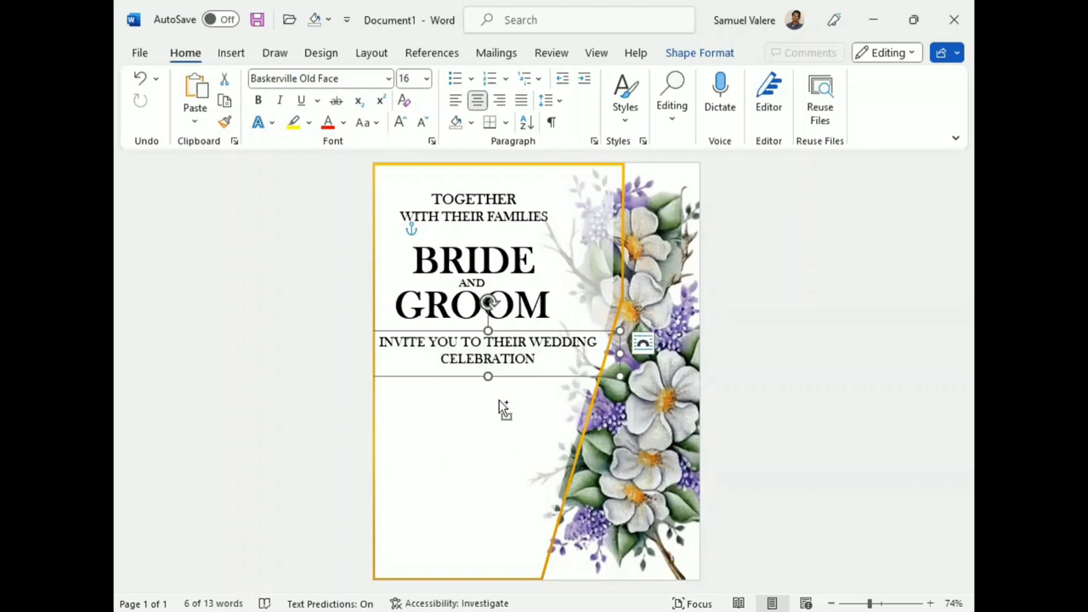
# - Duplicate the invitation box below it and retype it as SATURDAY at 14 pt
pyautogui.moveTo(505, 377); pyautogui.dragTo(500, 423)
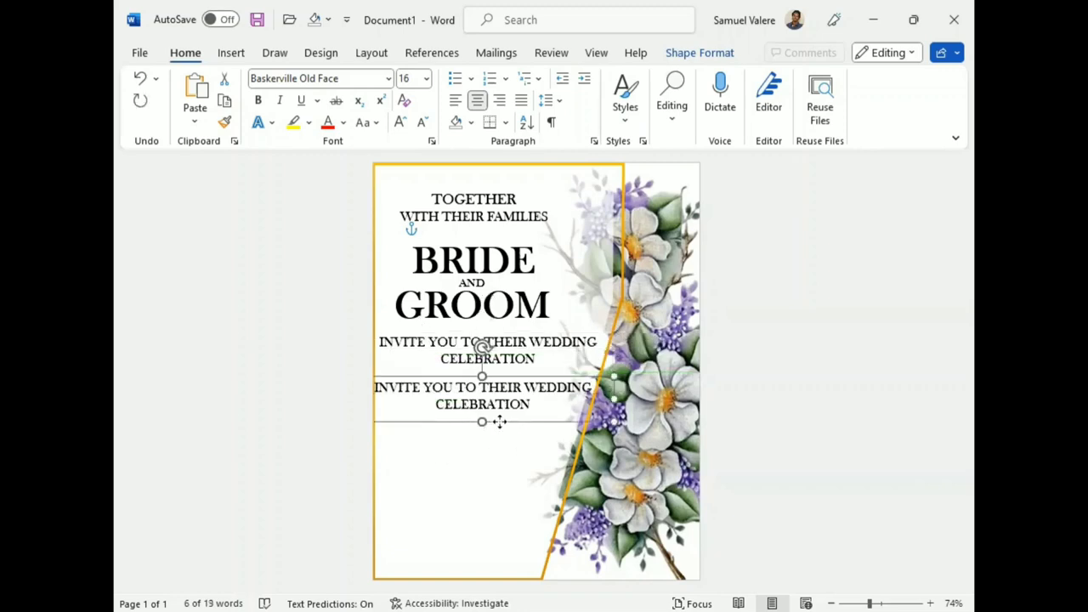
pyautogui.tripleClick(493, 404)
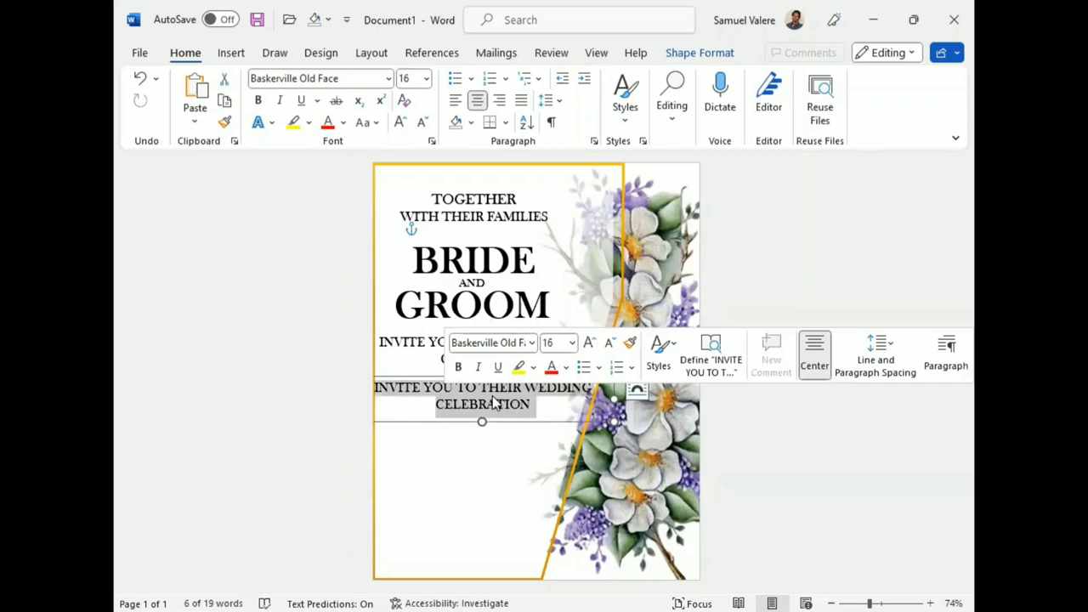
pyautogui.write('SATURDAY')
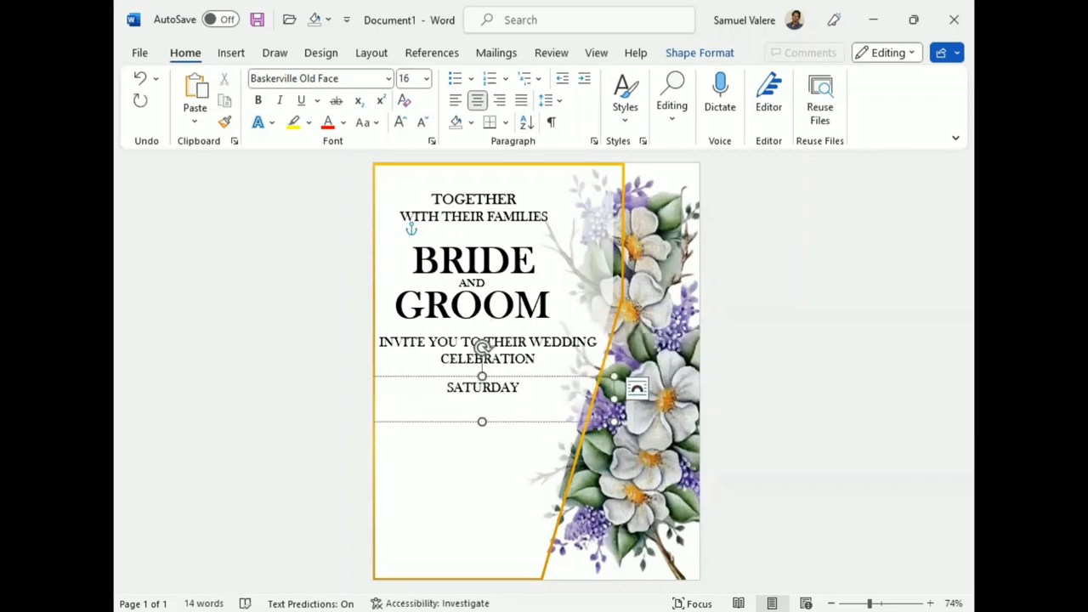
pyautogui.moveTo(482, 422); pyautogui.dragTo(482, 401)
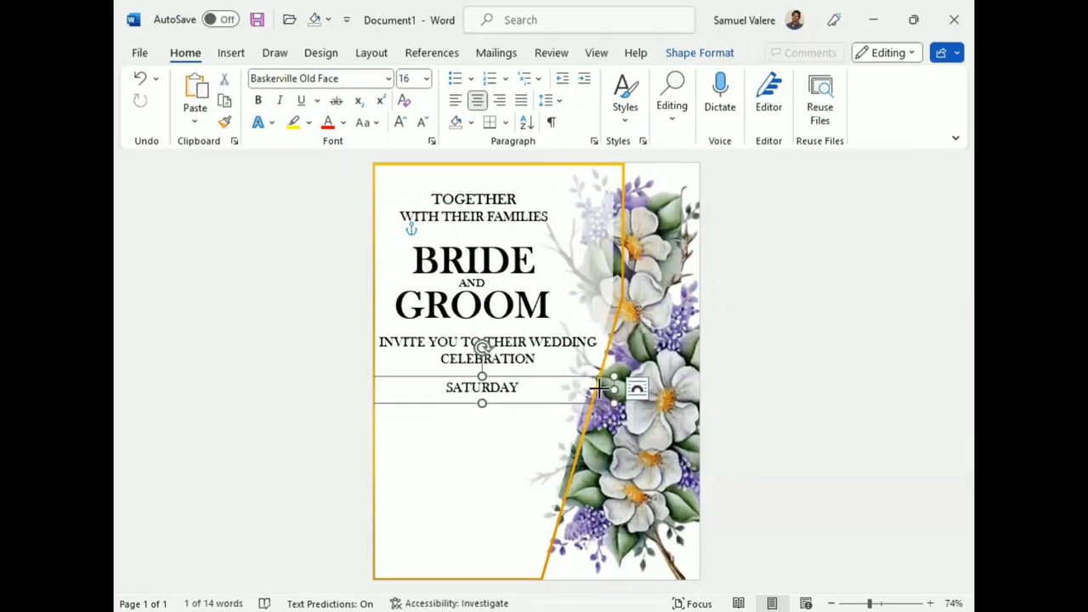
pyautogui.moveTo(595, 389)
pyautogui.mouseDown()
pyautogui.moveTo(507, 390)
pyautogui.moveTo(492, 410)
pyautogui.moveTo(491, 392)
pyautogui.moveTo(470, 406)
pyautogui.moveTo(478, 391)
pyautogui.mouseUp()
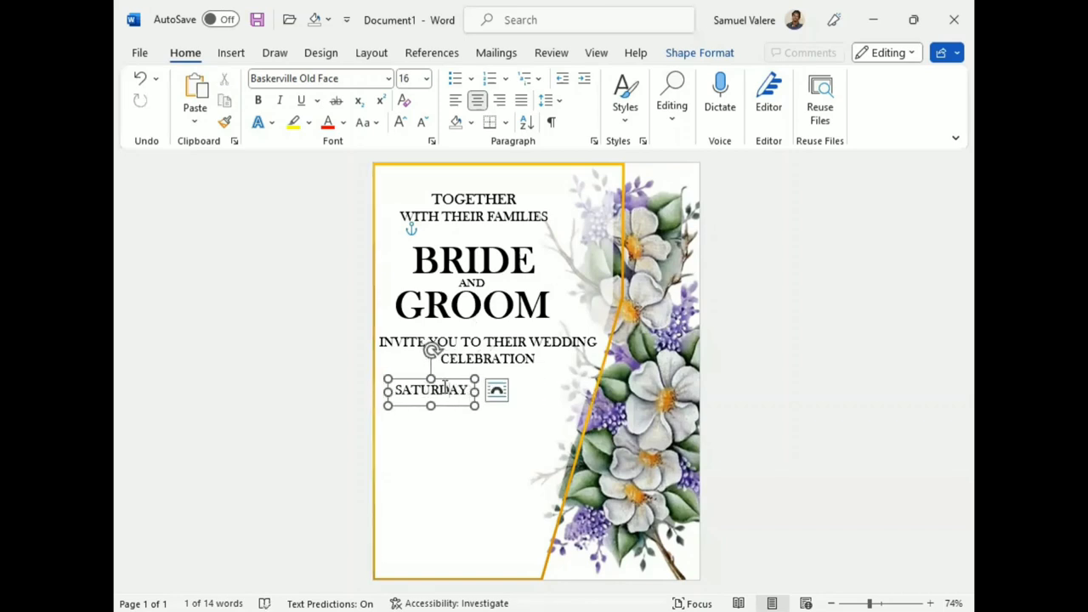
pyautogui.doubleClick(431, 390)
pyautogui.doubleClick(548, 332)
pyautogui.write('14')
pyautogui.press('Return')
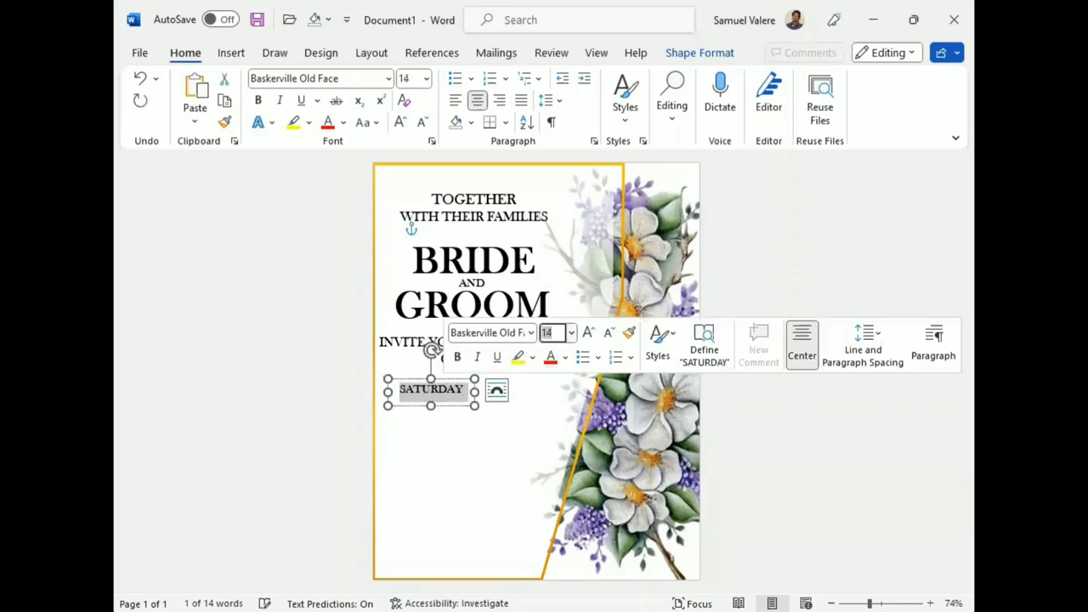
# - Shrink the SATURDAY box, move it to the left, and place a copy to its right
pyautogui.moveTo(474, 391); pyautogui.dragTo(469, 391)
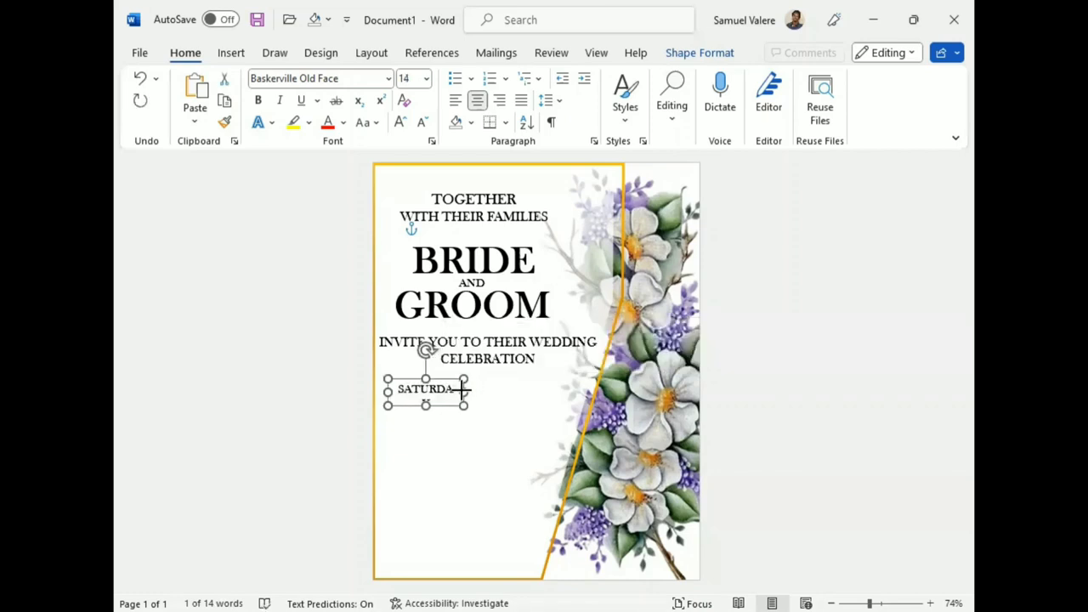
pyautogui.moveTo(429, 400); pyautogui.dragTo(425, 426)
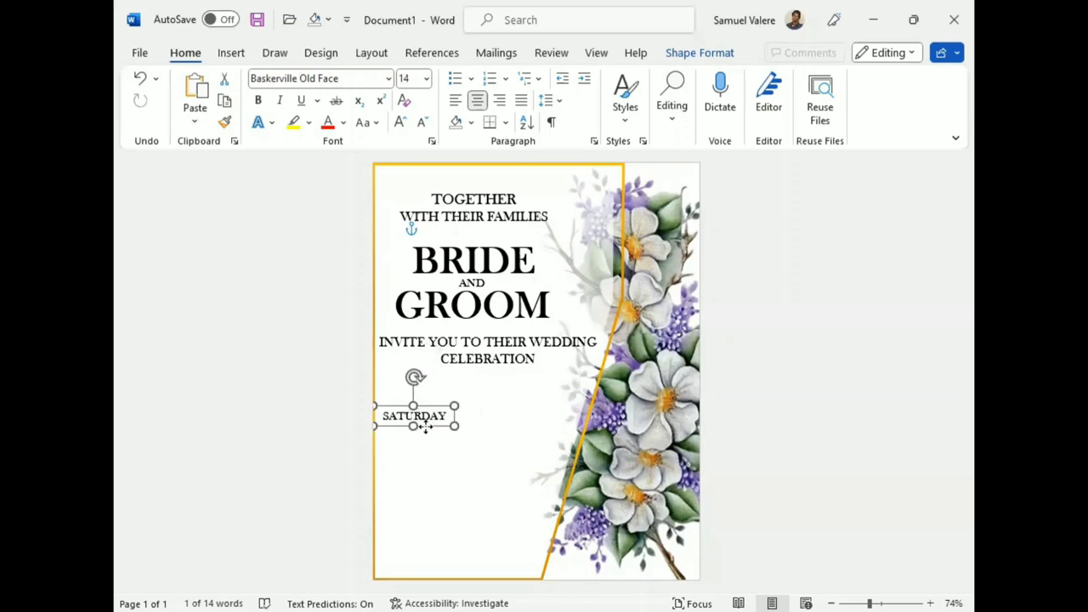
pyautogui.moveTo(434, 429); pyautogui.dragTo(431, 430)
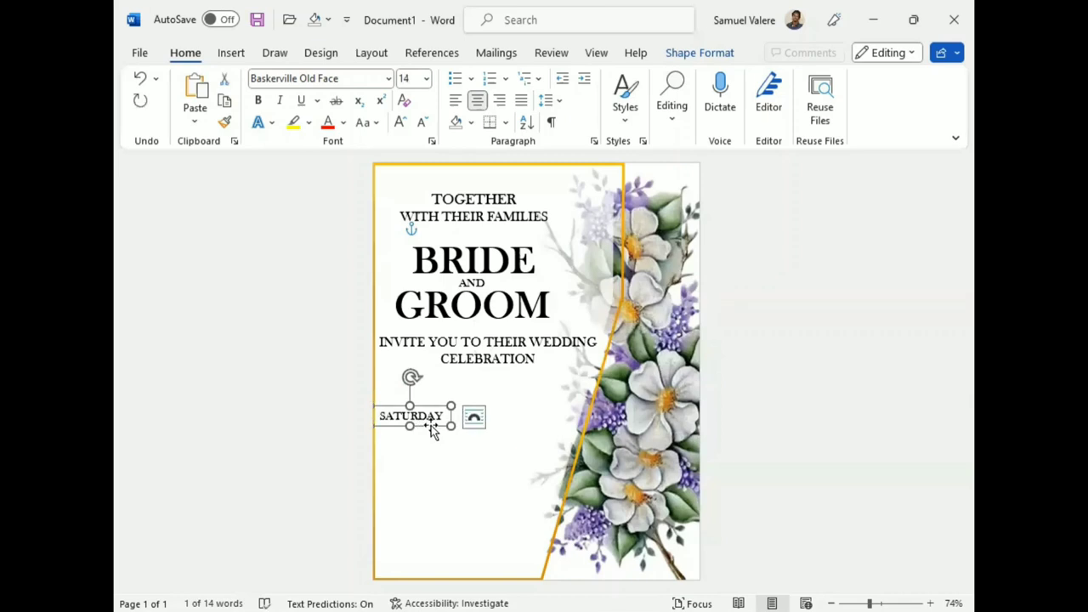
pyautogui.hotkey('ctrl', 'c')
pyautogui.hotkey('ctrl', 'v')
pyautogui.moveTo(433, 429); pyautogui.dragTo(557, 412)
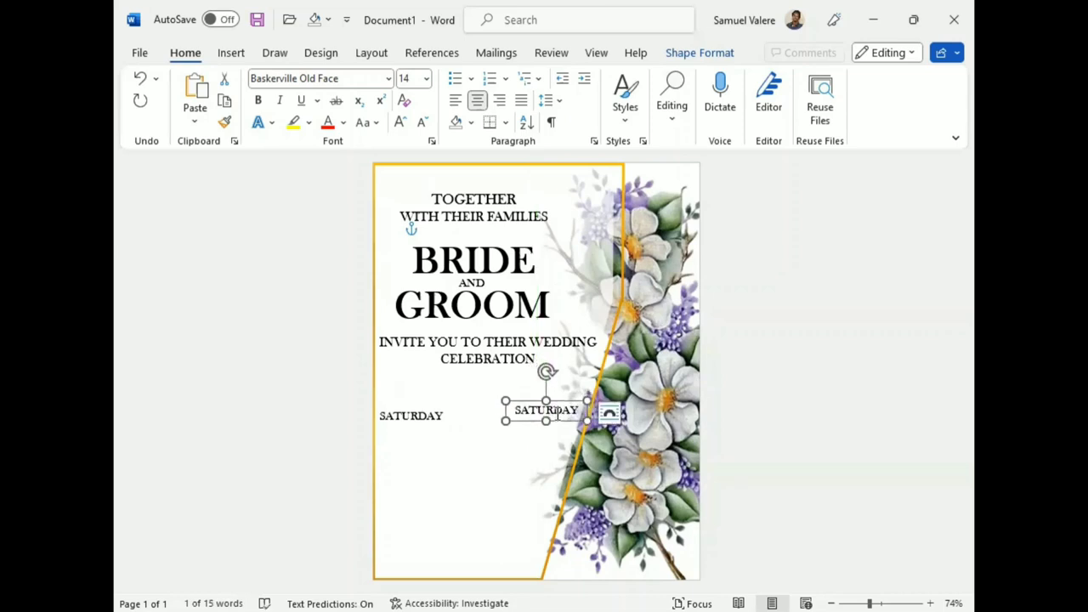
# - Change the copied text to AT 5 PM, narrow its box, and position it right of SATURDAY
pyautogui.doubleClick(557, 412)
pyautogui.write('AT')
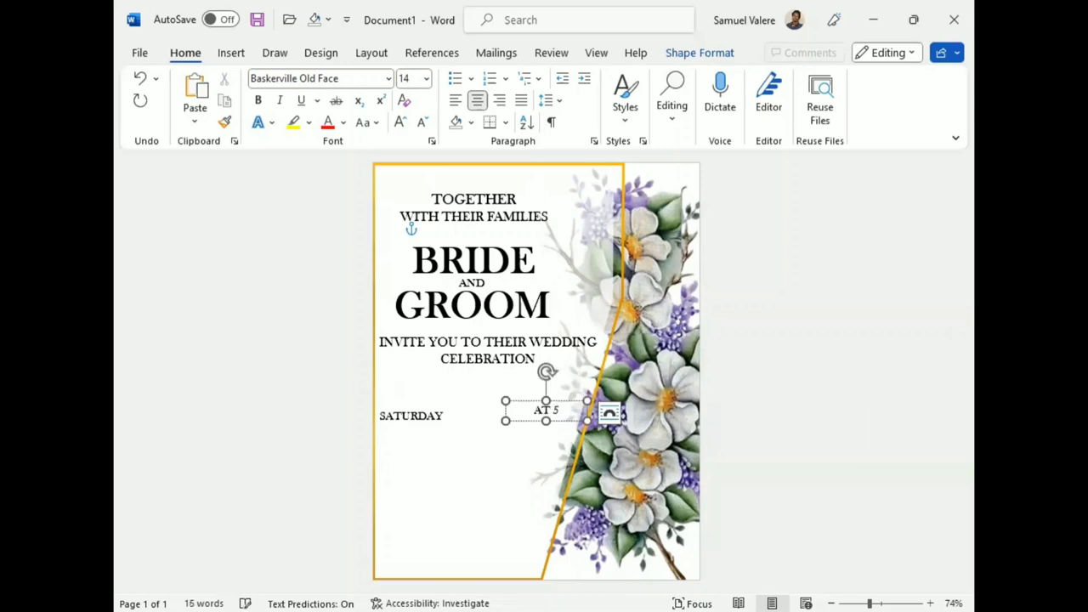
pyautogui.write(' 5')
pyautogui.write(' PM')
pyautogui.moveTo(586, 420); pyautogui.dragTo(566, 418)
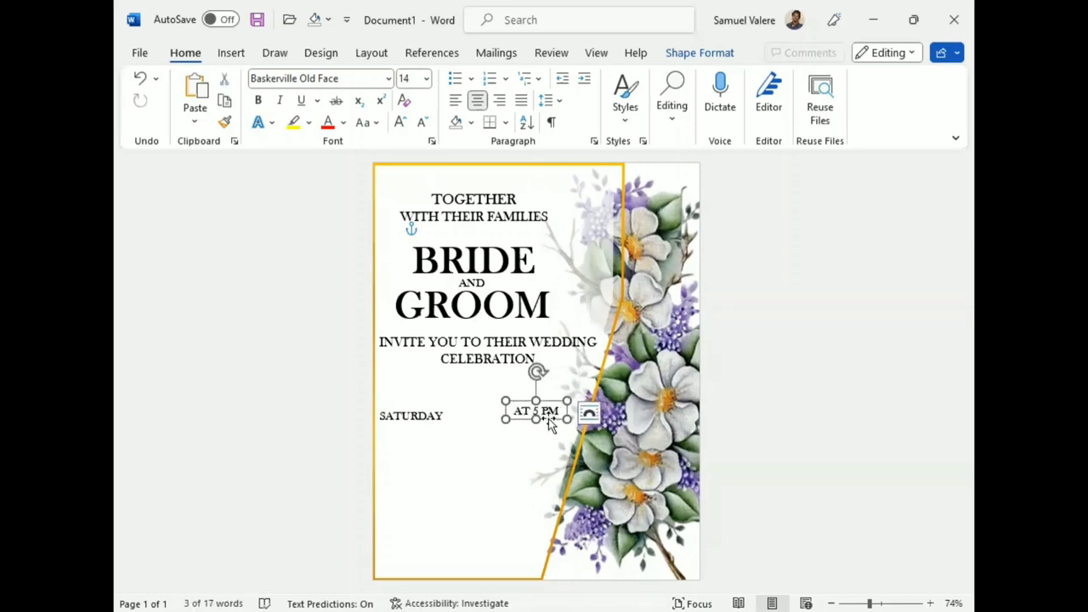
pyautogui.press('Right')
pyautogui.press('Right')
pyautogui.press('Right')
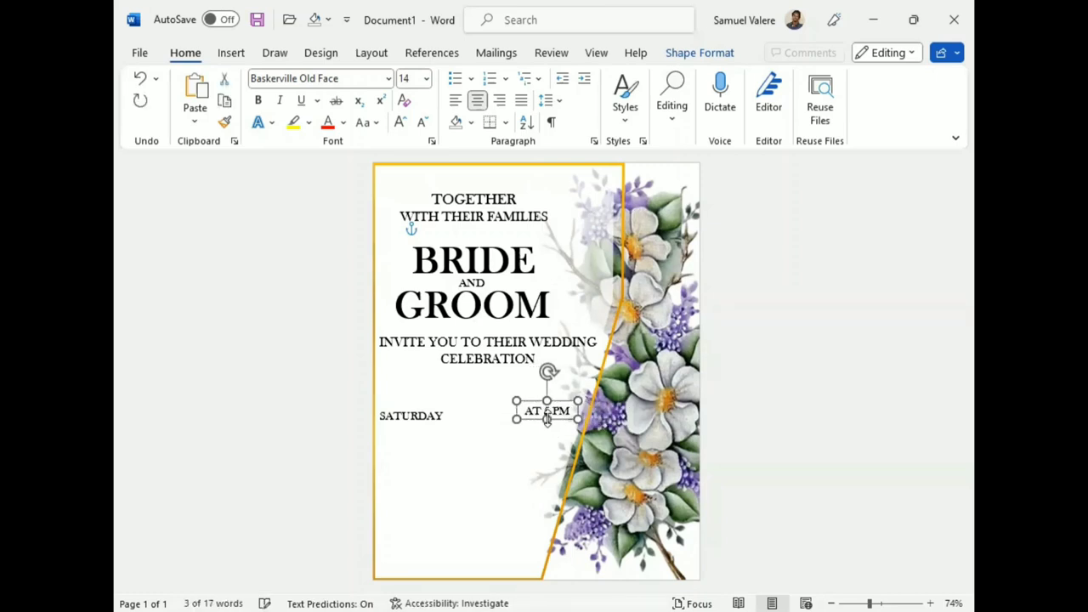
pyautogui.press('Right')
pyautogui.press('Right')
pyautogui.press('Right')
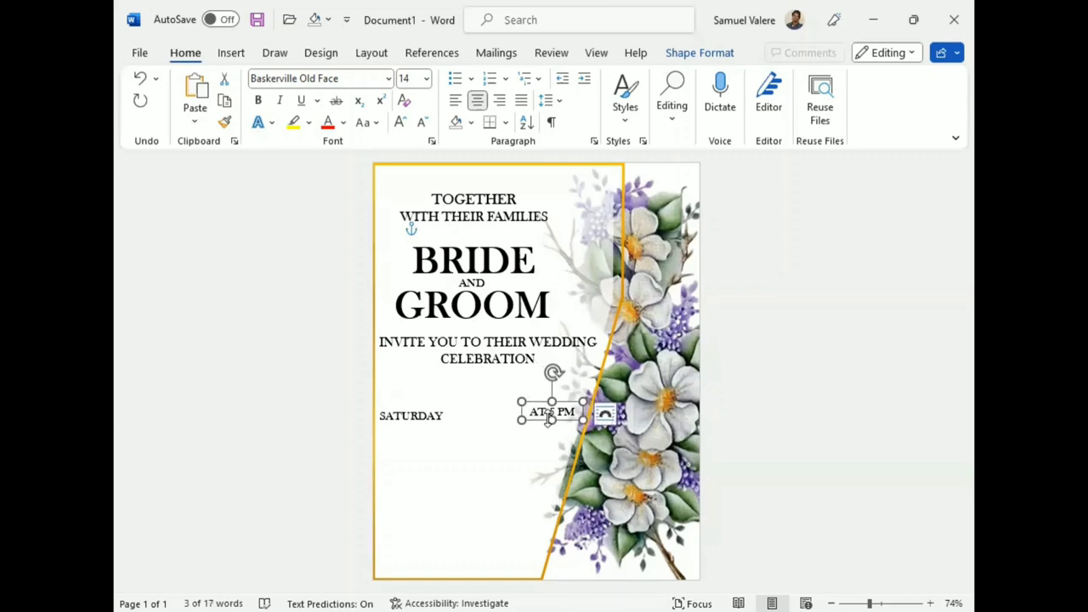
pyautogui.moveTo(559, 420)
pyautogui.mouseDown()
pyautogui.moveTo(469, 420)
pyautogui.moveTo(476, 431)
pyautogui.mouseUp()
pyautogui.press('Right')
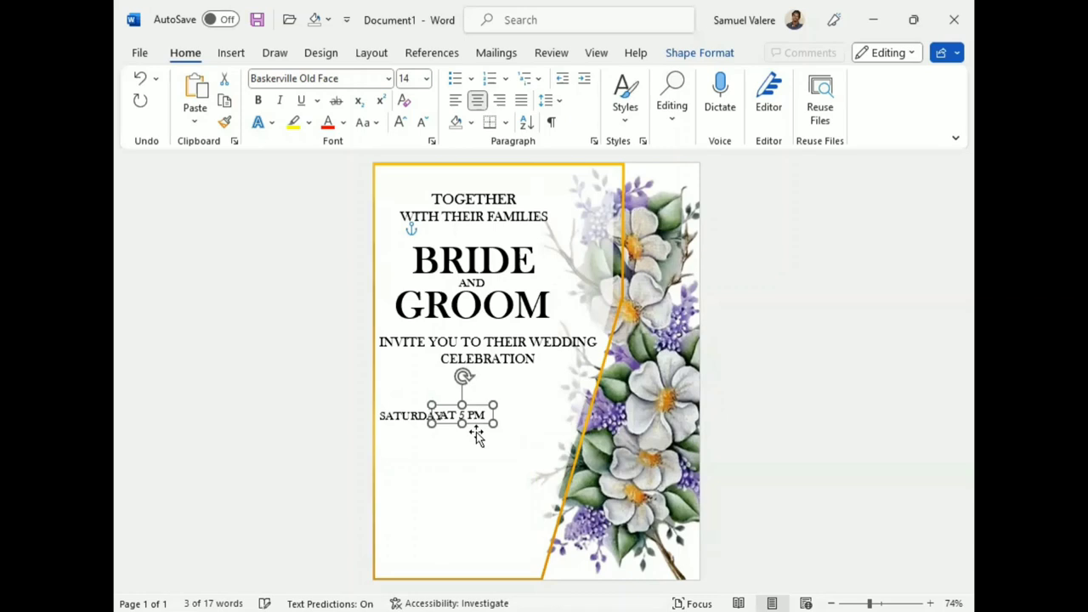
pyautogui.press('Right')
pyautogui.press('Right')
pyautogui.press('Right')
pyautogui.press('Right')
pyautogui.press('Right')
pyautogui.press('Right')
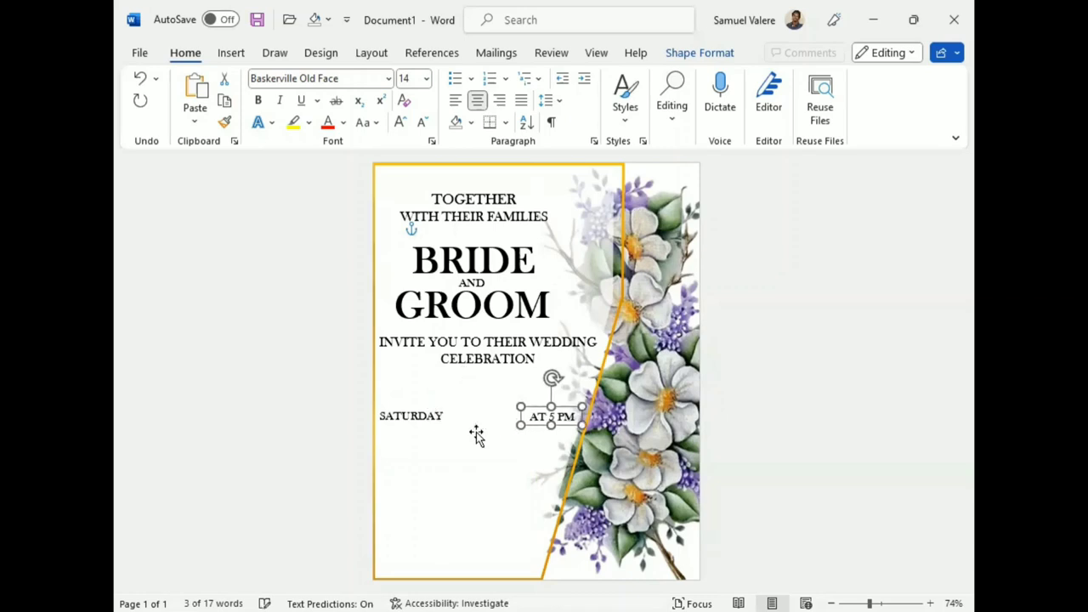
pyautogui.press('Right')
pyautogui.press('Right')
pyautogui.press('Right')
pyautogui.press('Right')
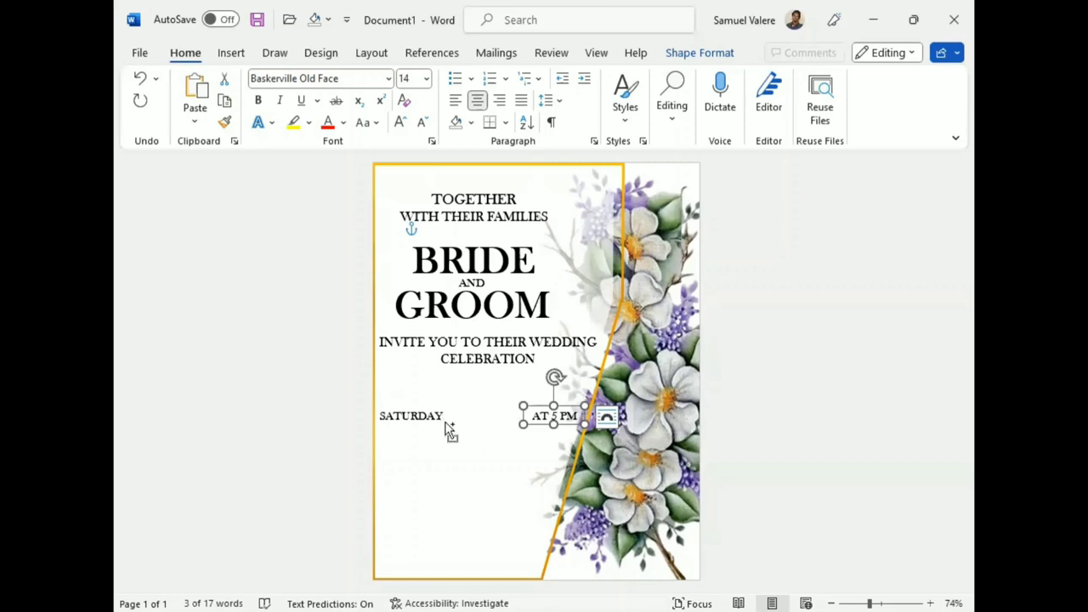
# - Create a bold 16 pt MONTH box between SATURDAY and AT 5 PM, then copy it below as YEAR
pyautogui.moveTo(564, 424); pyautogui.dragTo(504, 403)
pyautogui.tripleClick(498, 394)
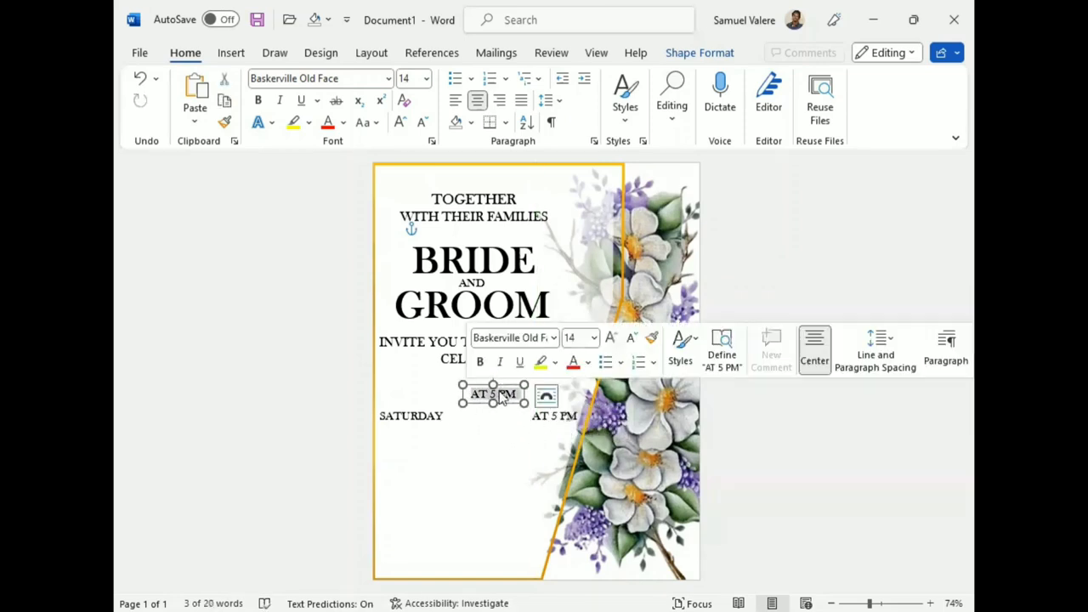
pyautogui.write('MONTH')
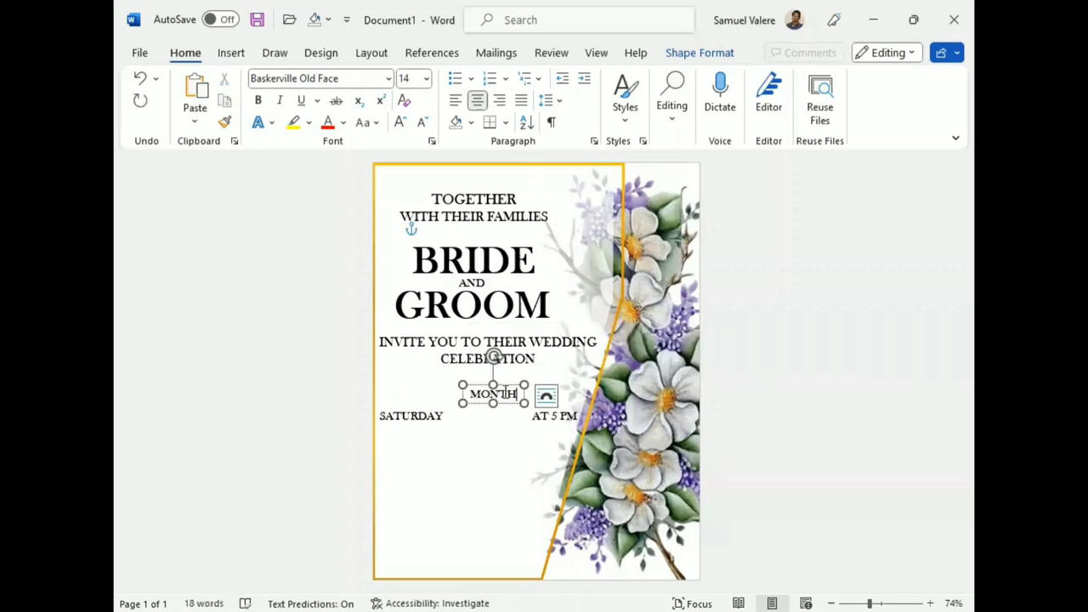
pyautogui.doubleClick(500, 393)
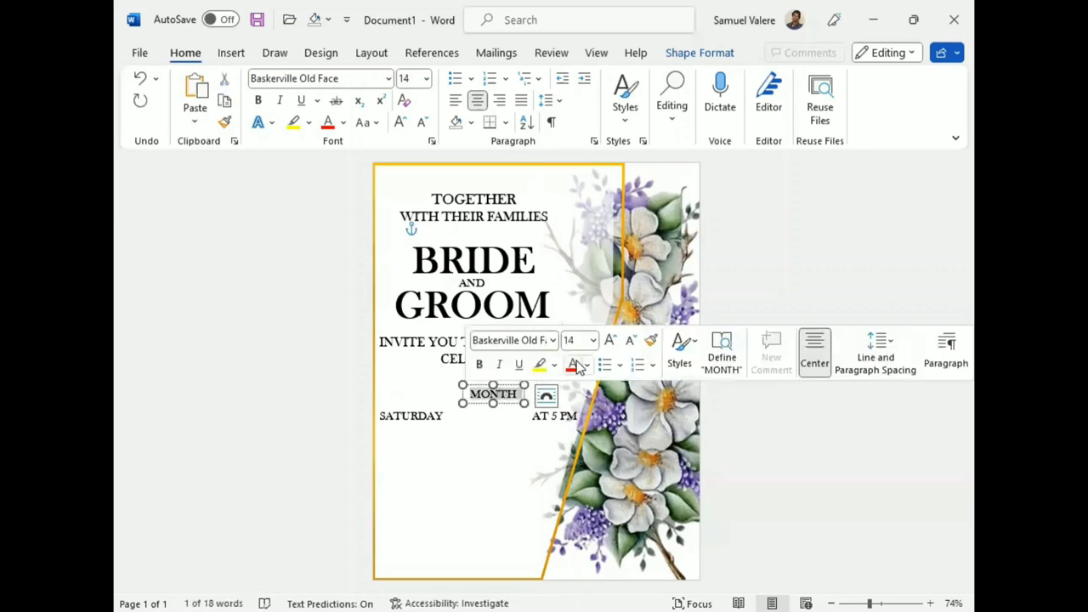
pyautogui.click(609, 340)
pyautogui.click(478, 364)
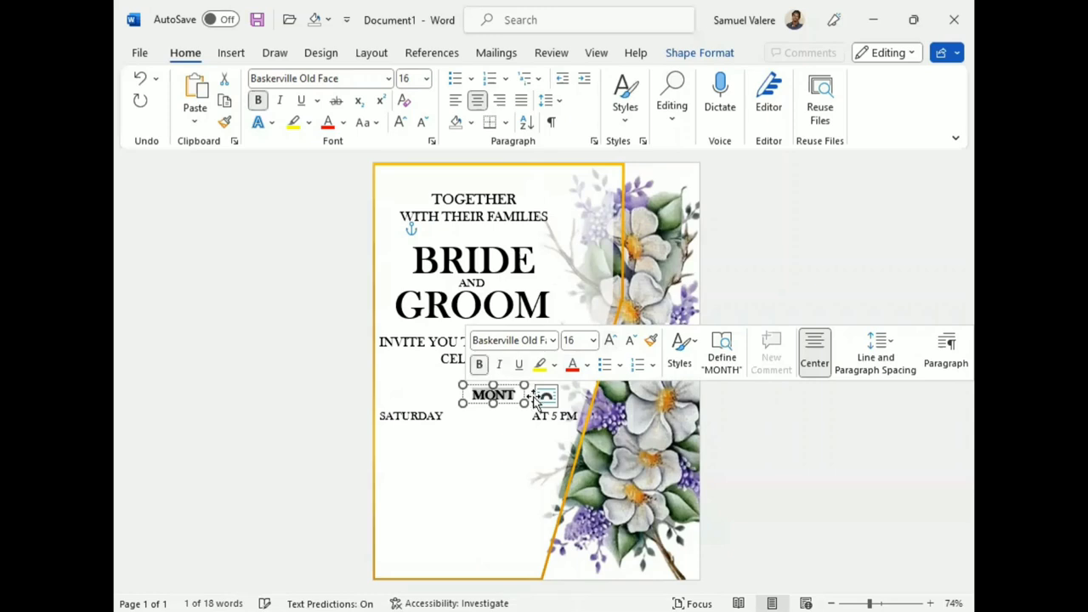
pyautogui.moveTo(524, 394)
pyautogui.mouseDown()
pyautogui.moveTo(534, 394)
pyautogui.moveTo(501, 408)
pyautogui.mouseUp()
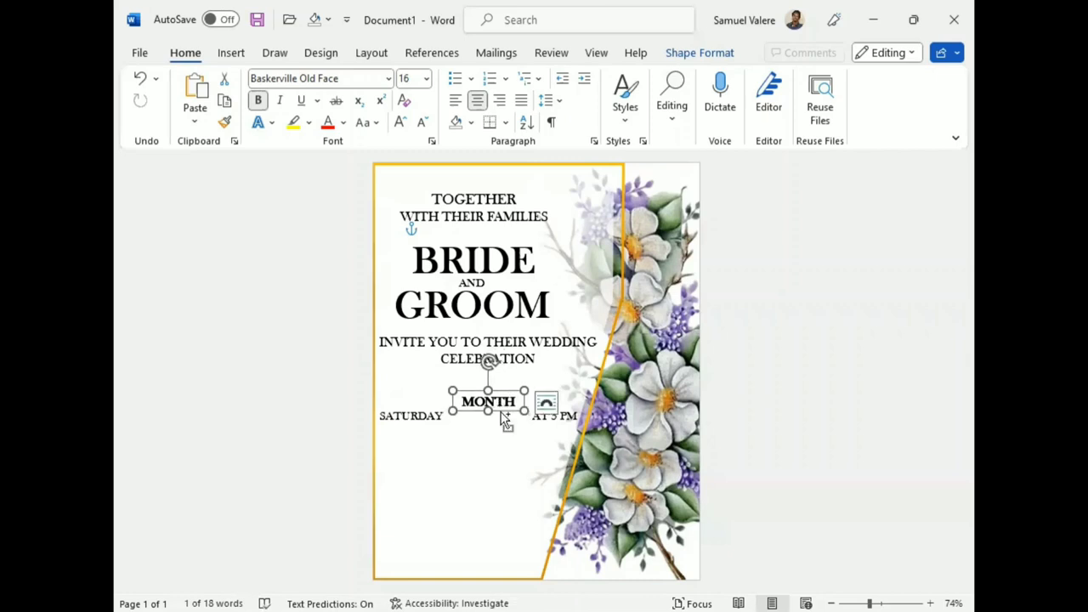
pyautogui.moveTo(501, 411); pyautogui.dragTo(499, 443)
pyautogui.write('YEAR')
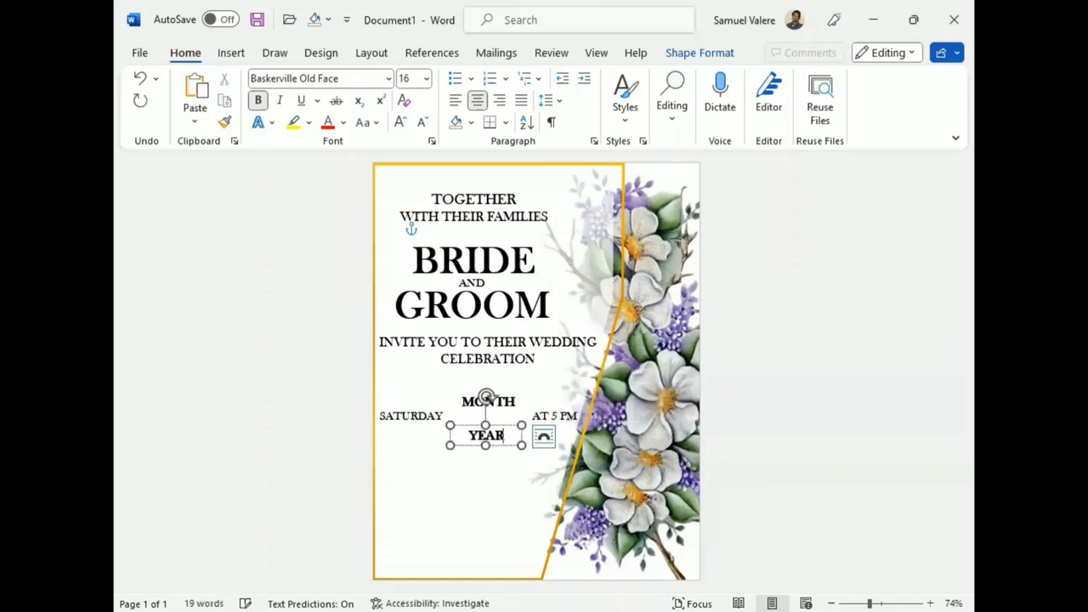
# - Copy the YEAR box up between MONTH and YEAR as 00 and enlarge it to 20 pt
pyautogui.click(499, 446)
pyautogui.moveTo(496, 447); pyautogui.dragTo(497, 449)
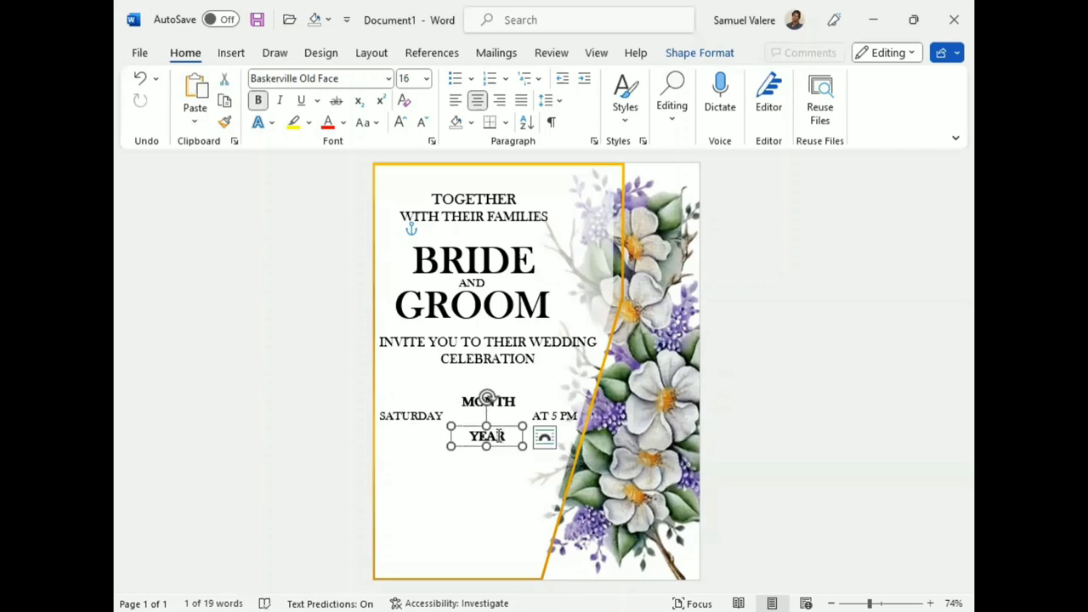
pyautogui.moveTo(501, 446); pyautogui.dragTo(491, 424)
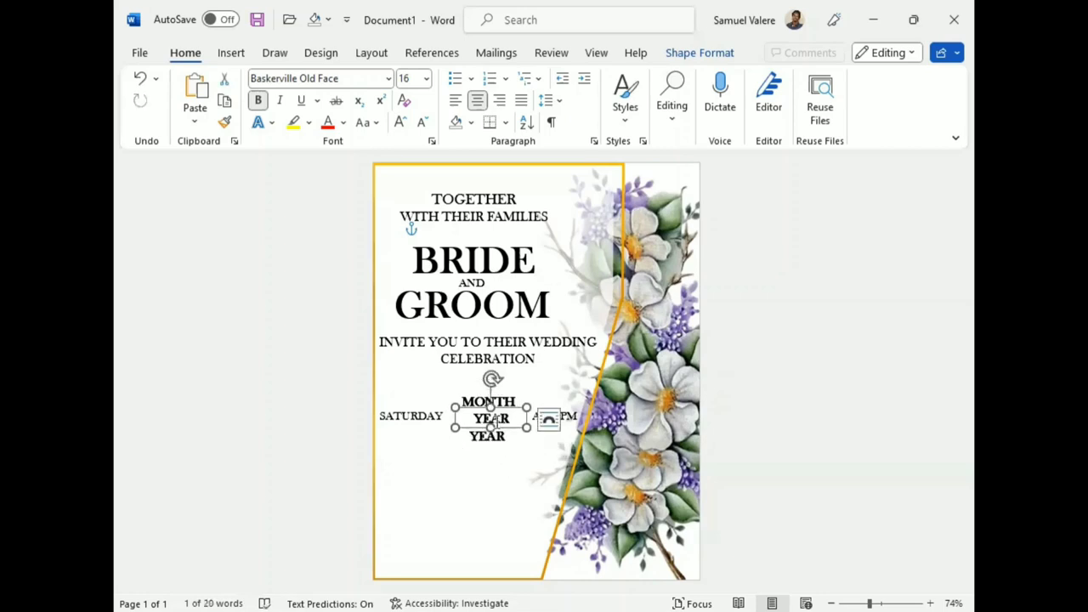
pyautogui.doubleClick(492, 419)
pyautogui.write('00')
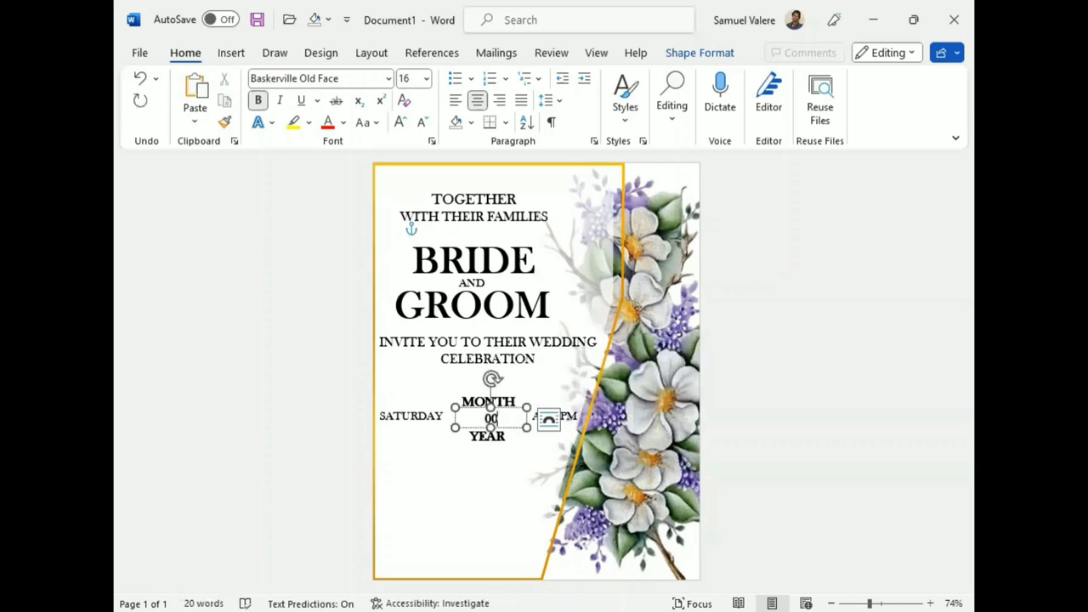
pyautogui.doubleClick(493, 418)
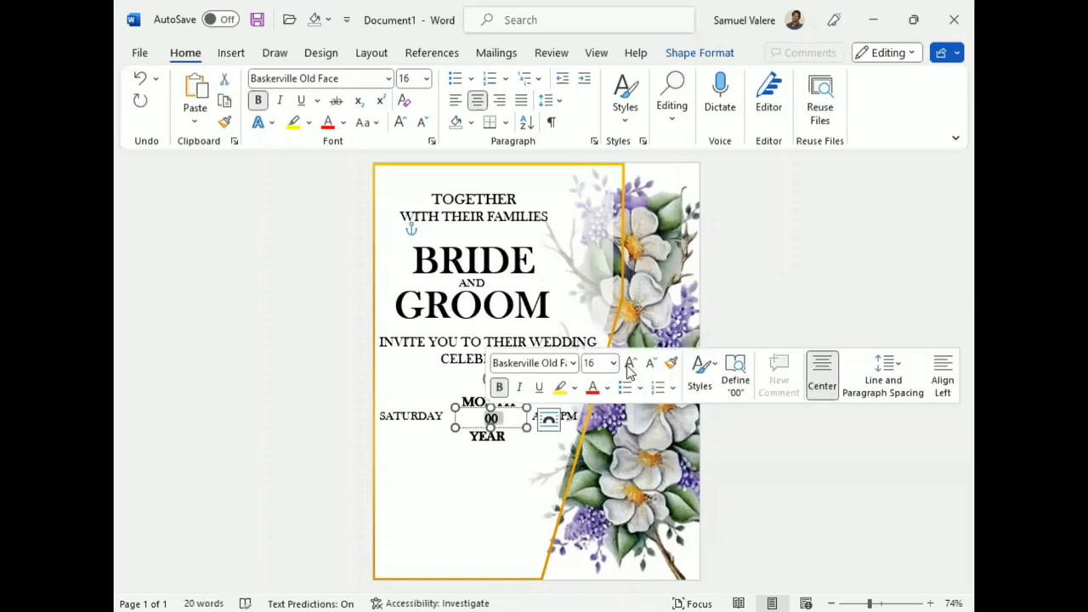
pyautogui.click(629, 367)
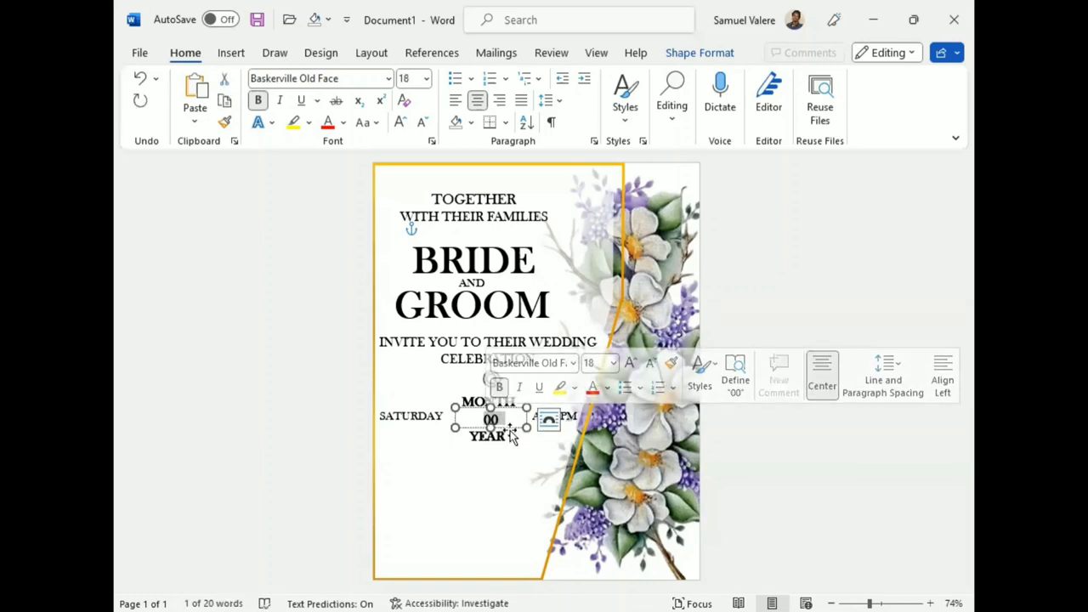
pyautogui.click(630, 363)
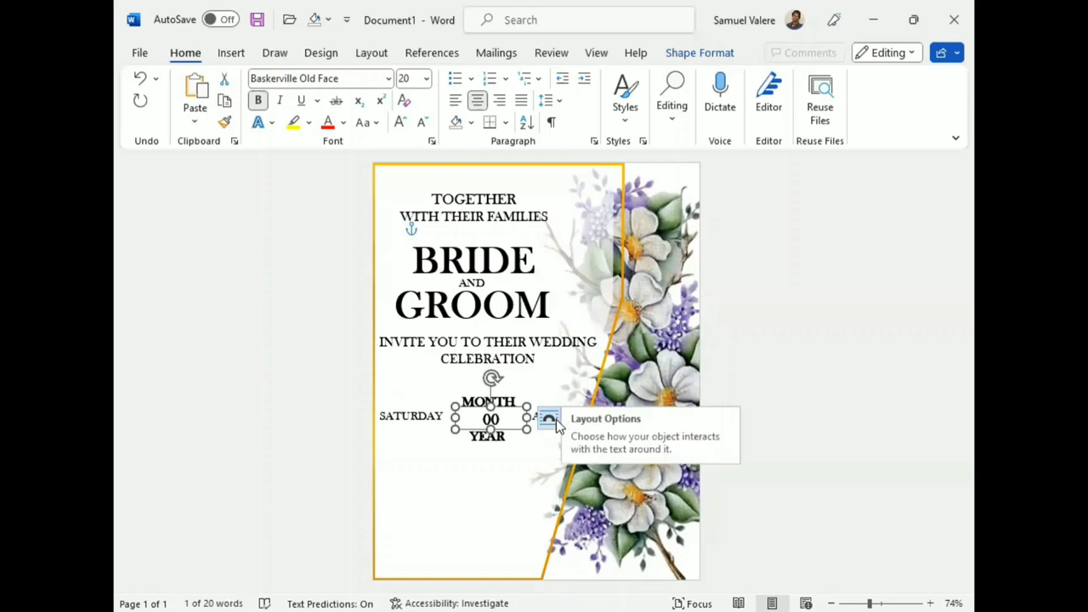
pyautogui.click(491, 442)
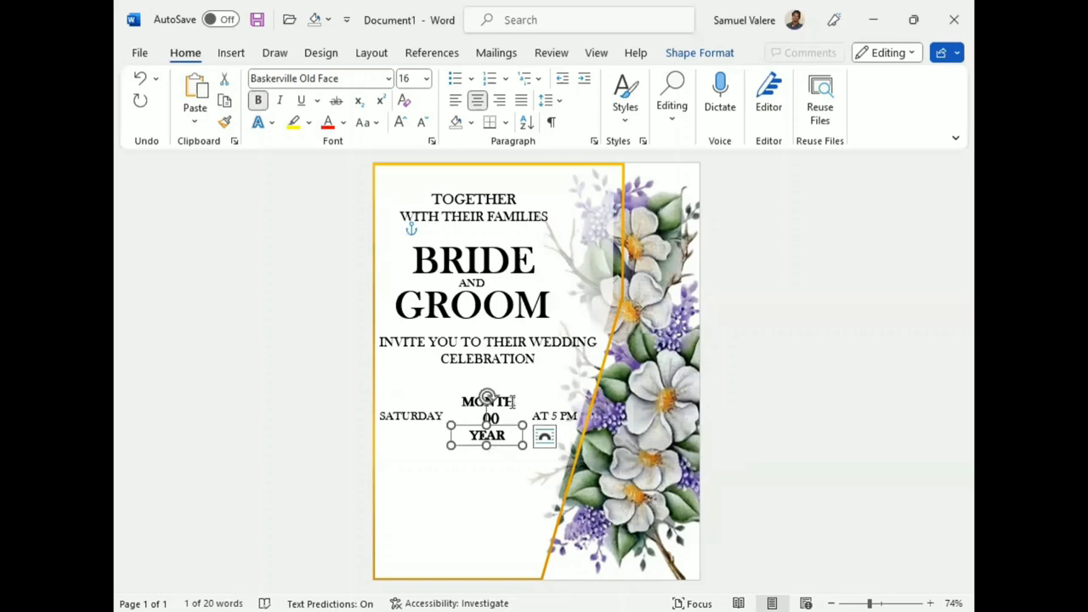
pyautogui.click(575, 417)
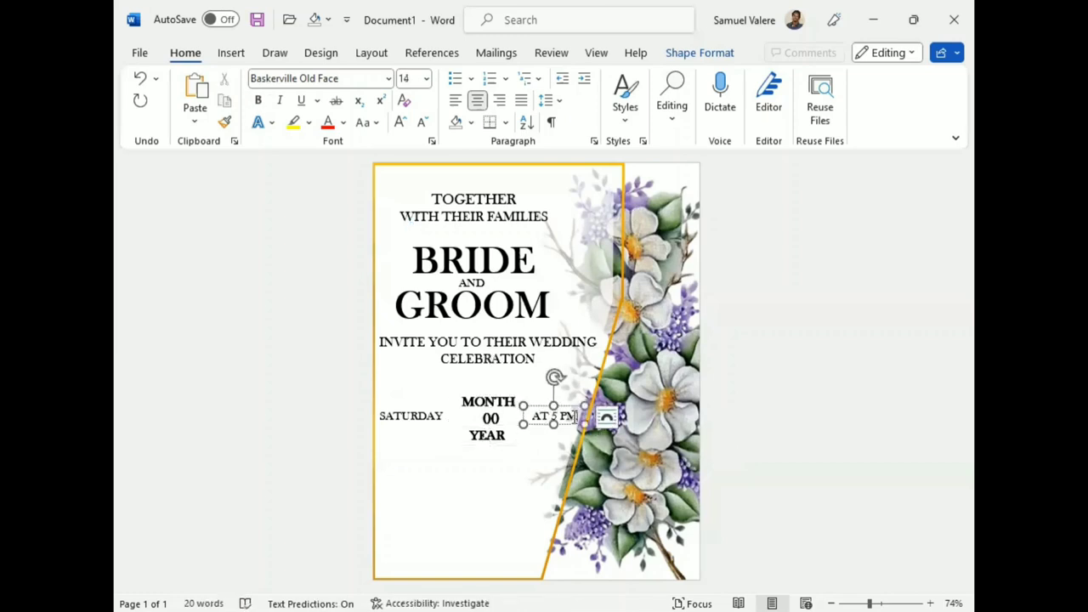
pyautogui.click(487, 435)
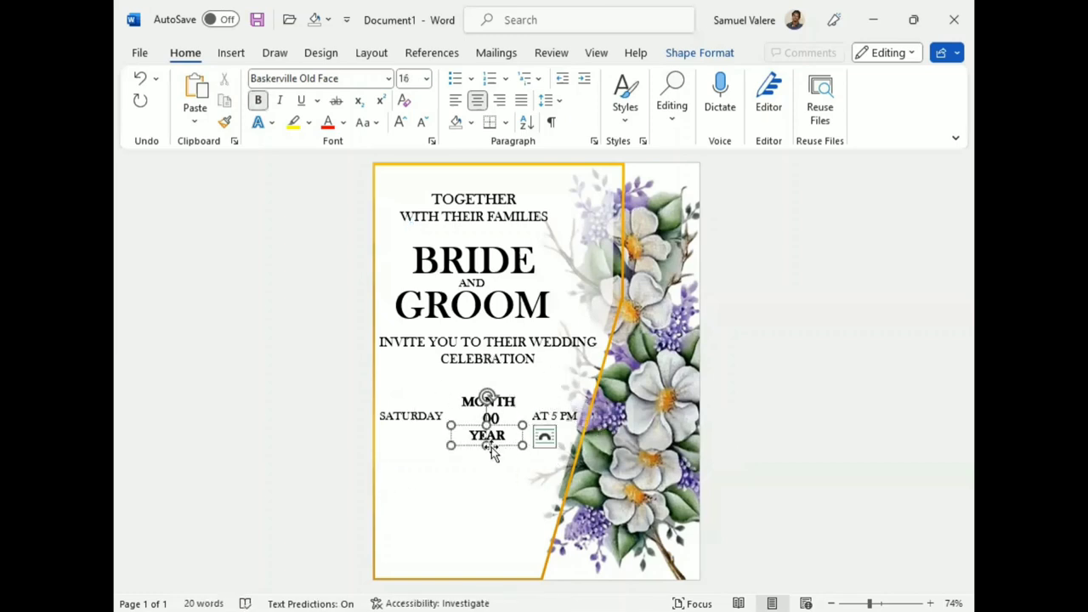
# - Copy the YEAR box below as PLACE/VENUE NAME, centre it under the date, and duplicate it
pyautogui.moveTo(492, 447); pyautogui.dragTo(471, 481)
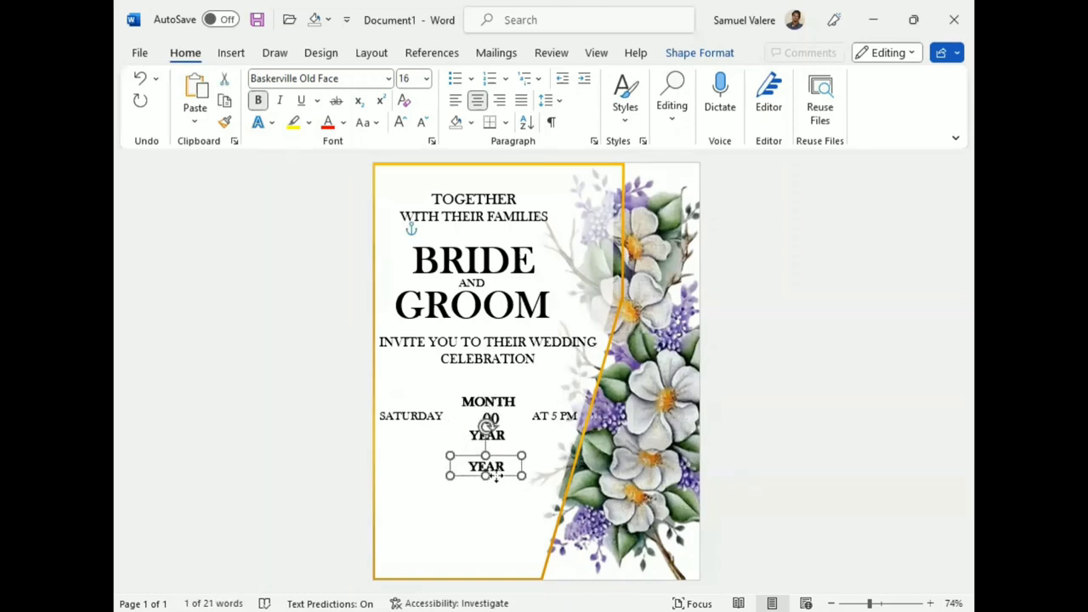
pyautogui.doubleClick(471, 478)
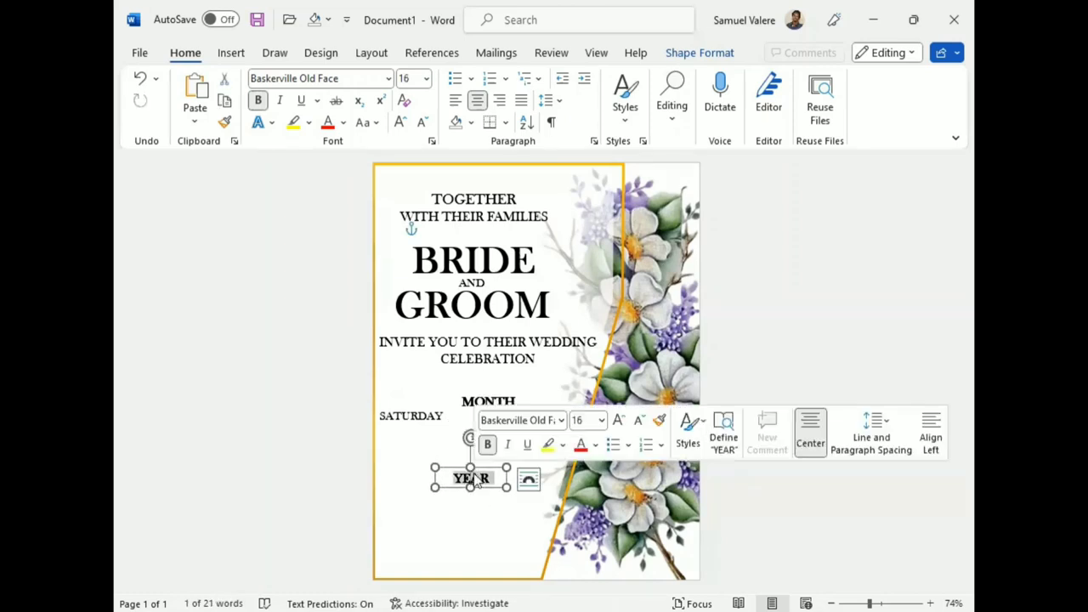
pyautogui.write('PLACE')
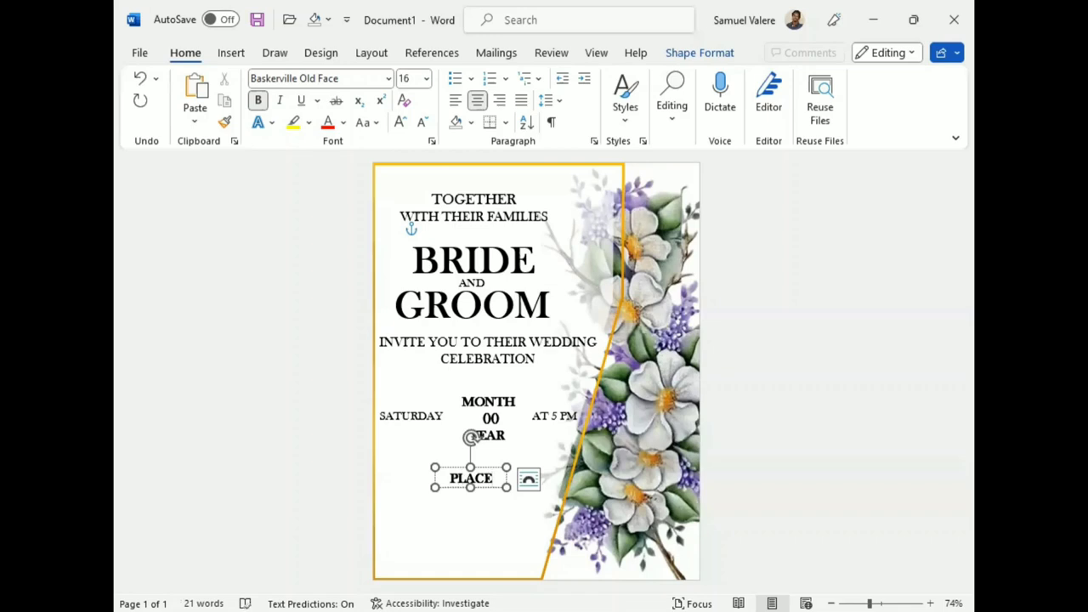
pyautogui.write('/')
pyautogui.write('V')
pyautogui.moveTo(507, 486)
pyautogui.mouseDown()
pyautogui.moveTo(585, 490)
pyautogui.moveTo(519, 487)
pyautogui.mouseUp()
pyautogui.press('Left')
pyautogui.press('Left')
pyautogui.press('Left')
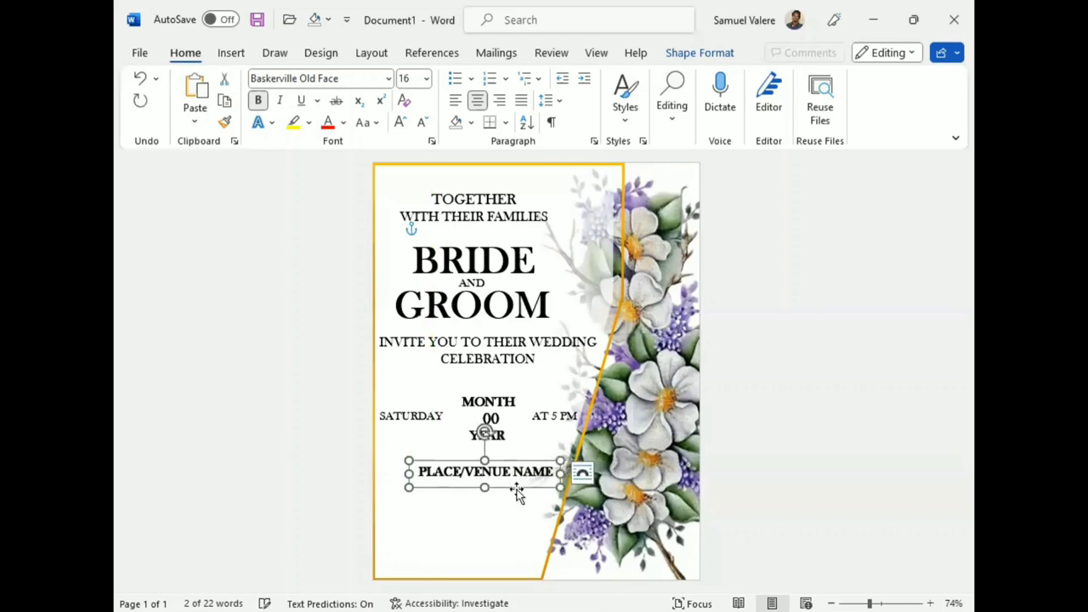
pyautogui.press('Left')
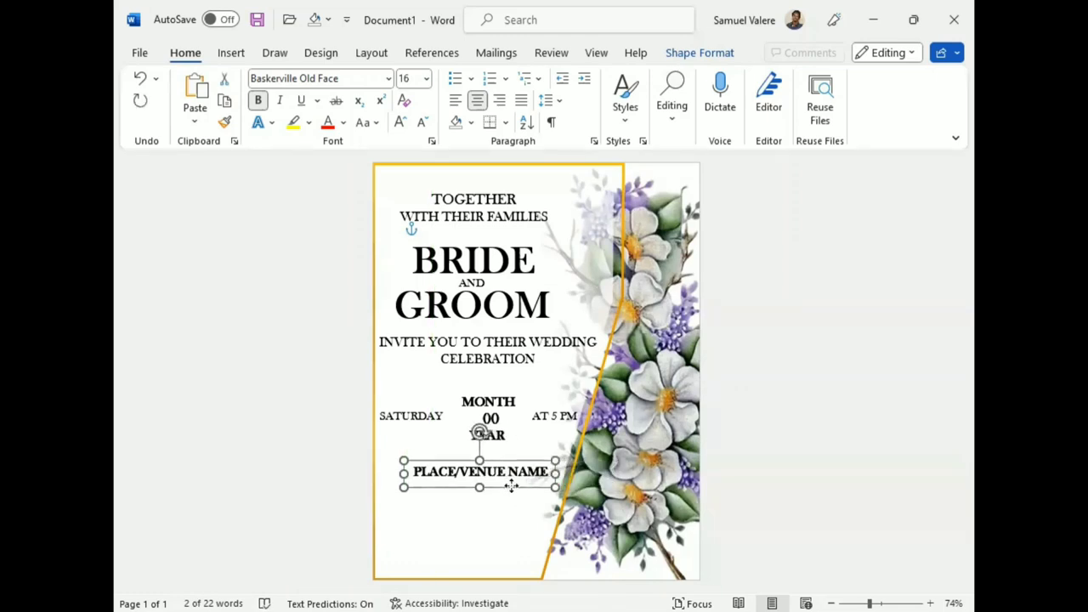
pyautogui.moveTo(511, 487); pyautogui.dragTo(503, 480)
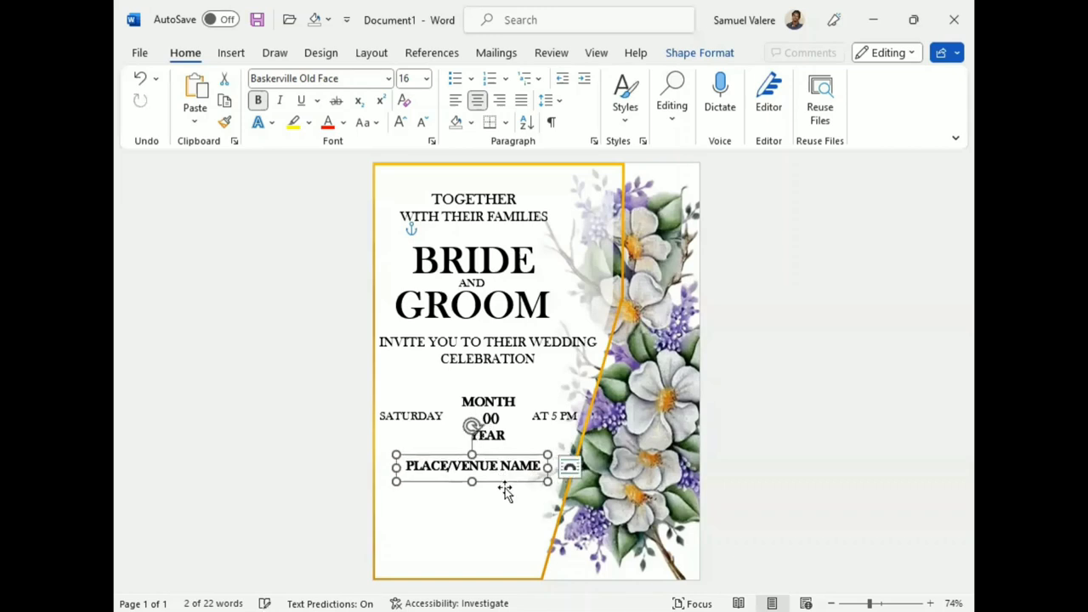
pyautogui.moveTo(503, 482); pyautogui.dragTo(494, 502)
# - Retype the duplicate as INSERT ADDRESS, remove bold, set 14 pt, and shorten its box
pyautogui.doubleClick(498, 495)
pyautogui.tripleClick(498, 496)
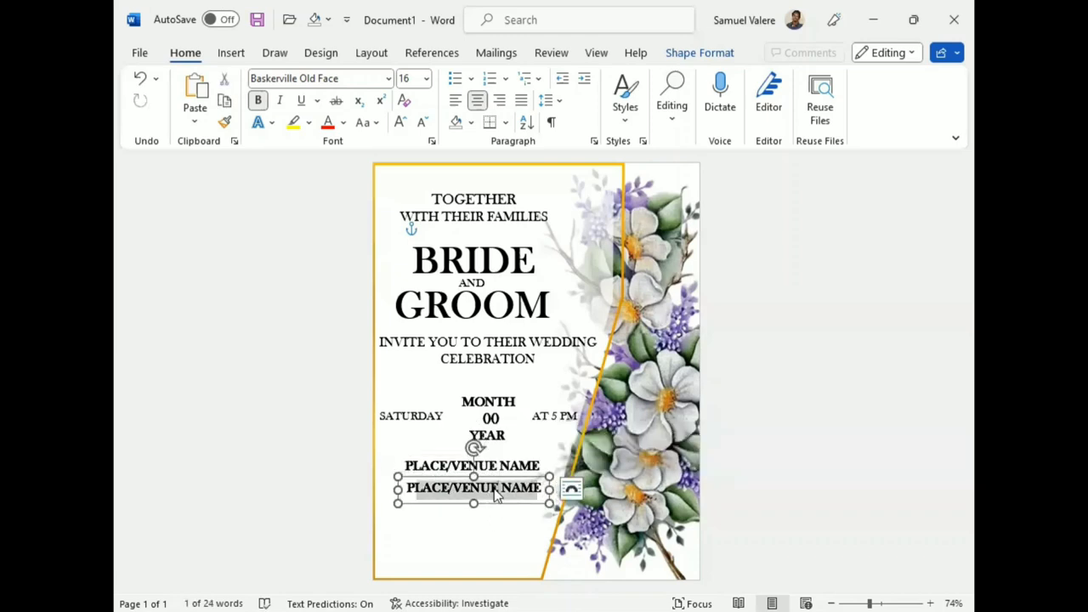
pyautogui.write('INSERT')
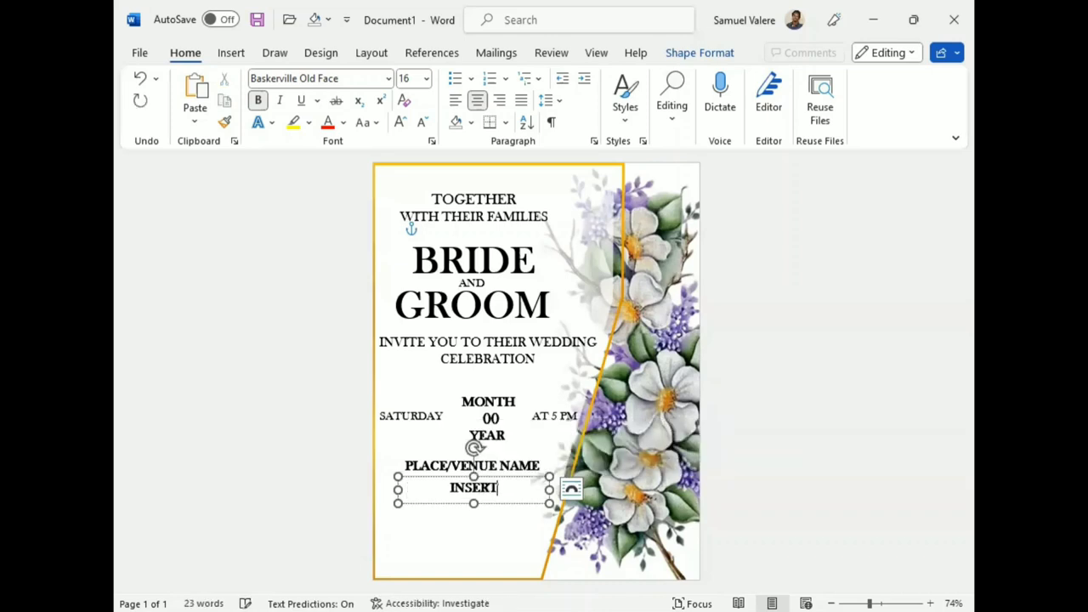
pyautogui.write(' ADDRESS')
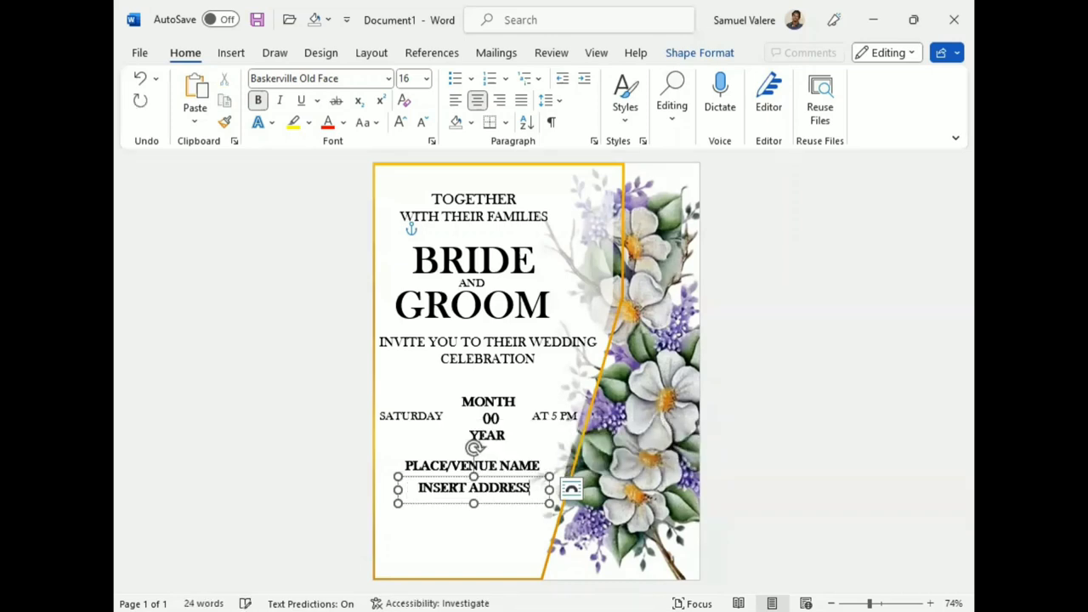
pyautogui.tripleClick(490, 495)
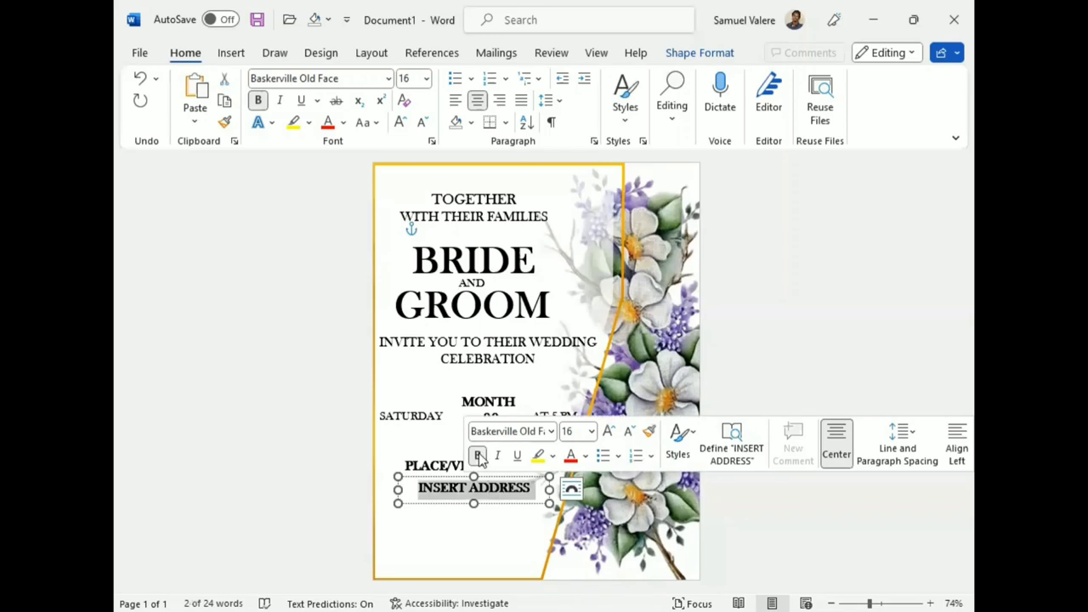
pyautogui.click(478, 457)
pyautogui.click(493, 503)
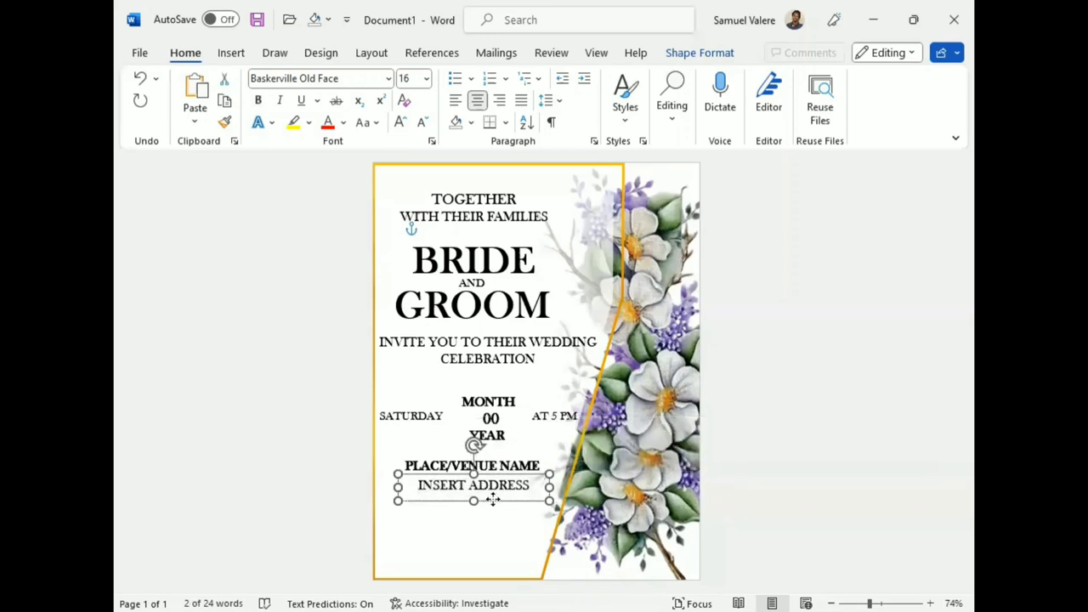
pyautogui.tripleClick(491, 483)
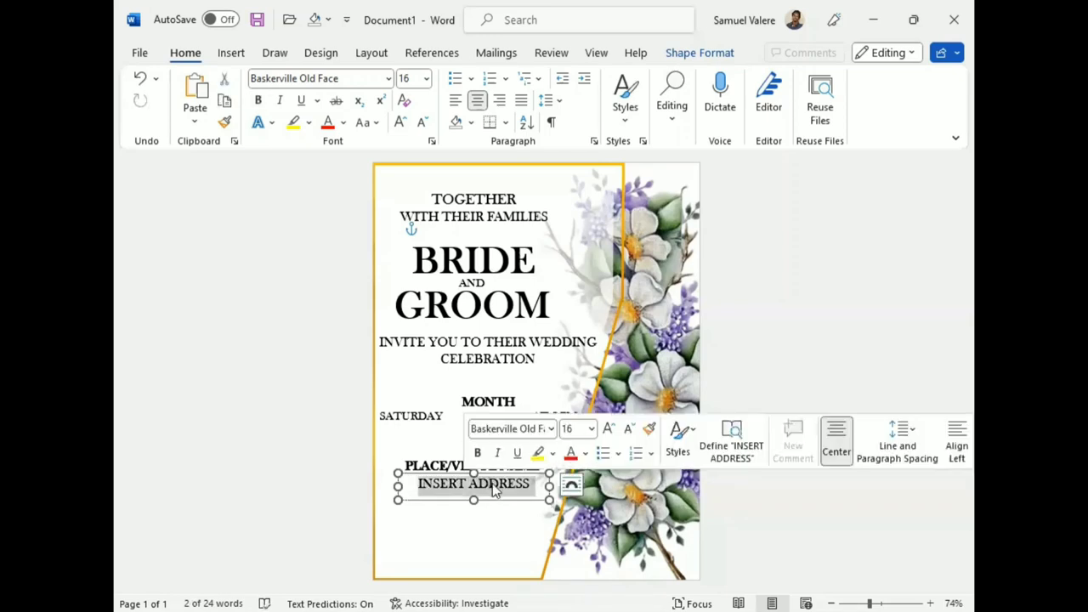
pyautogui.click(575, 428)
pyautogui.press('Return')
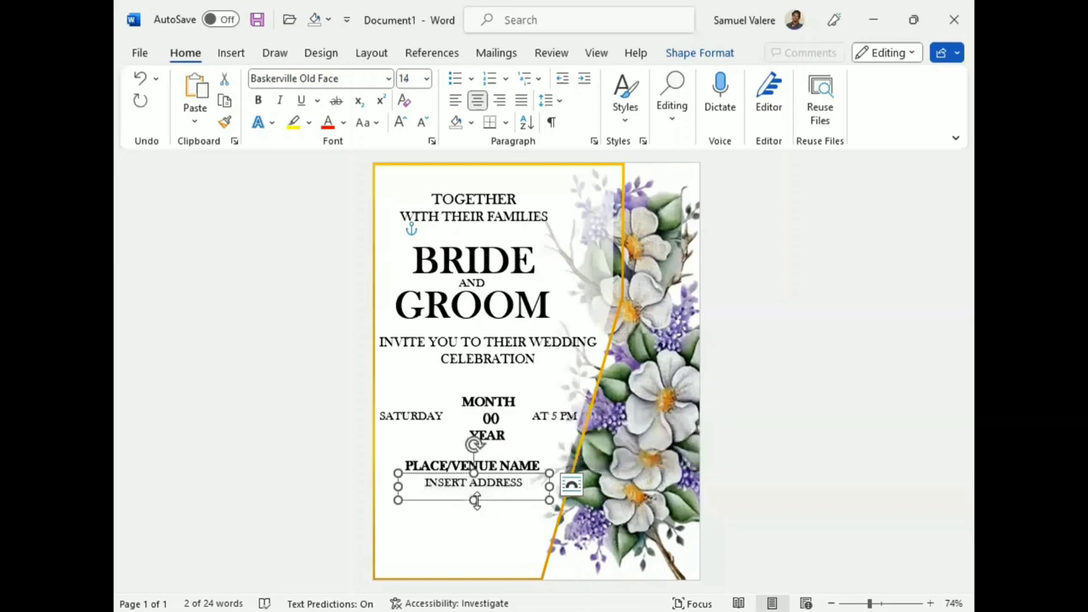
pyautogui.moveTo(475, 501); pyautogui.dragTo(476, 497)
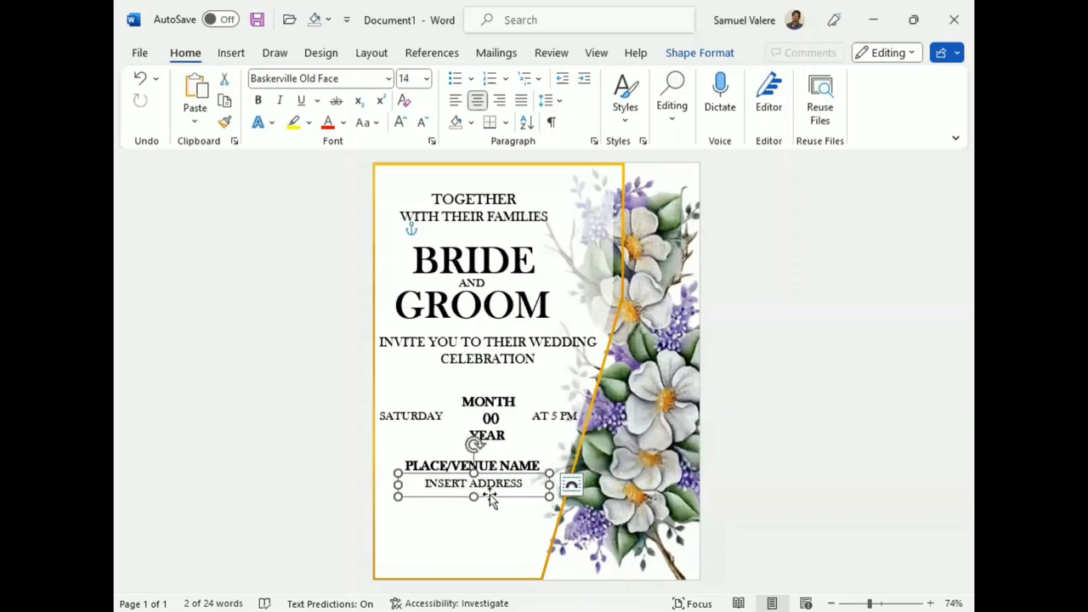
pyautogui.click(502, 436)
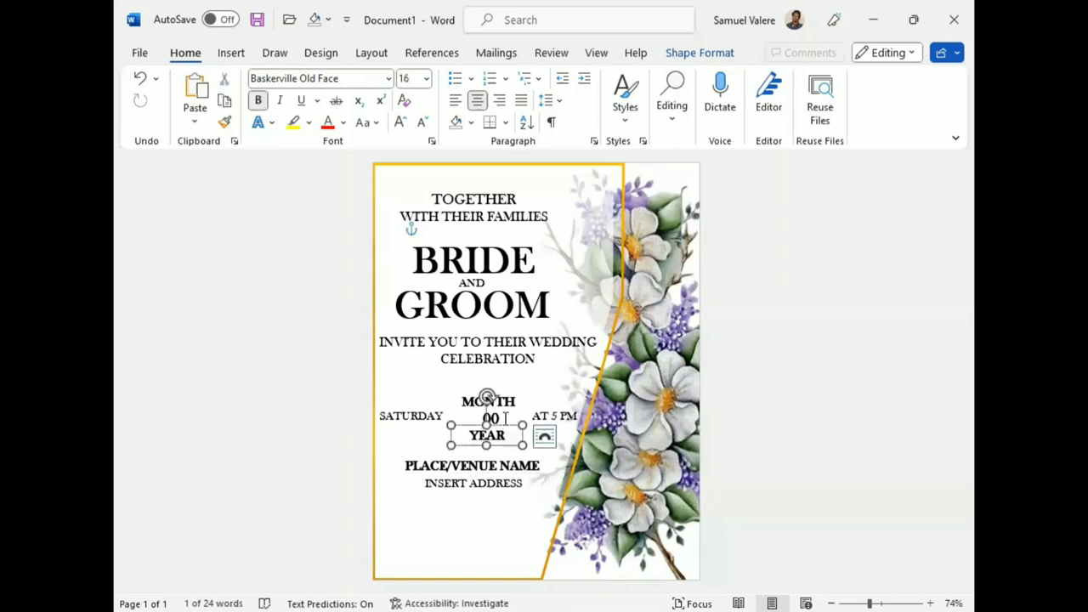
# - Select the 00 and MONTH boxes together and nudge the date block slightly left
pyautogui.click(491, 415)
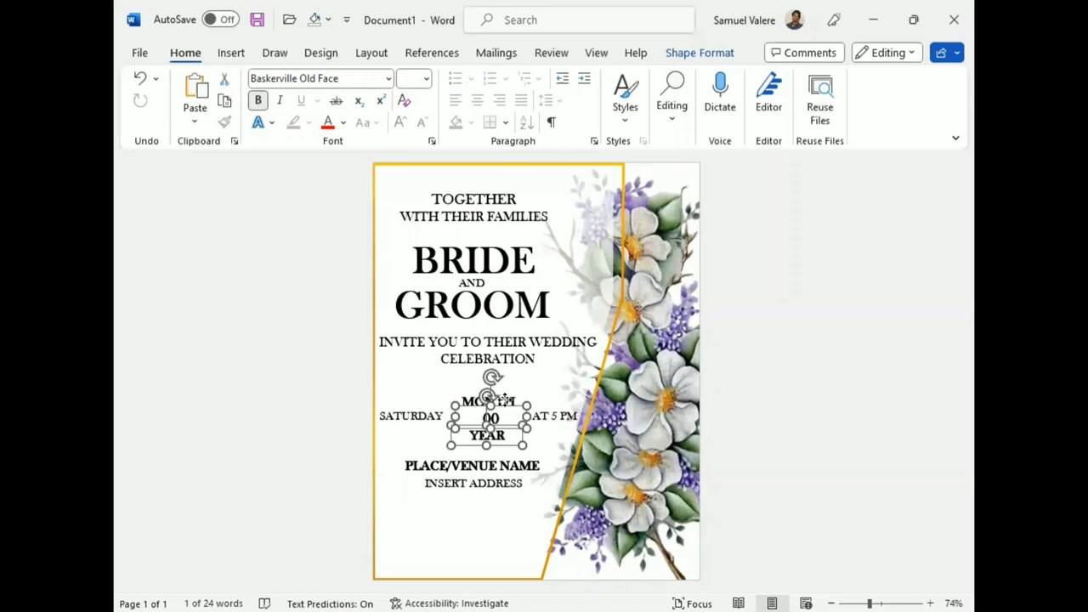
pyautogui.keyDown('shift'); pyautogui.click(505, 401); pyautogui.keyUp('shift')
pyautogui.press('Left')
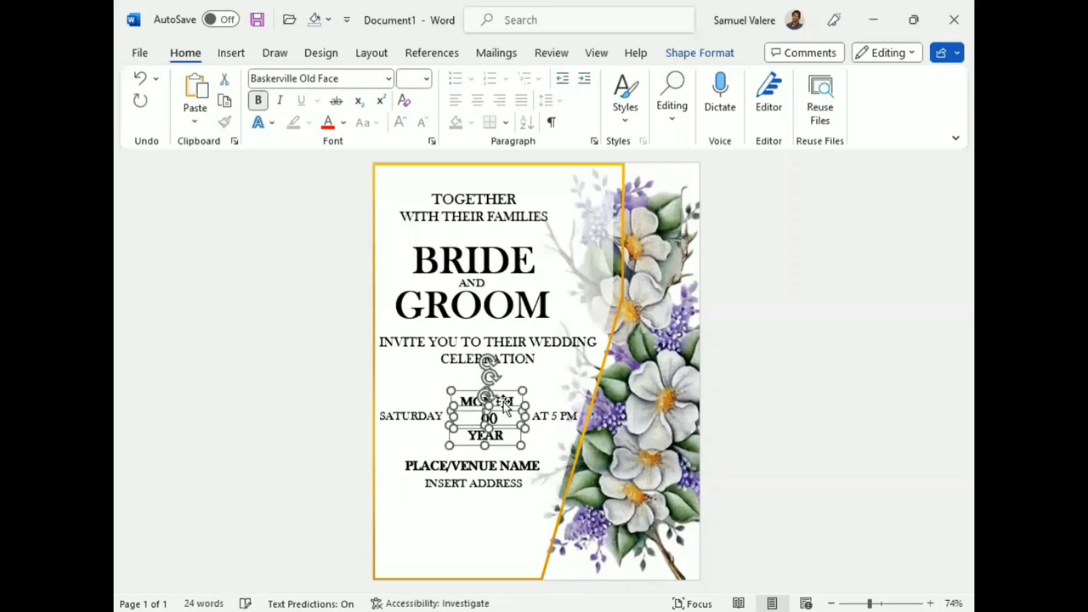
pyautogui.press('Left')
pyautogui.press('Left')
pyautogui.press('Left')
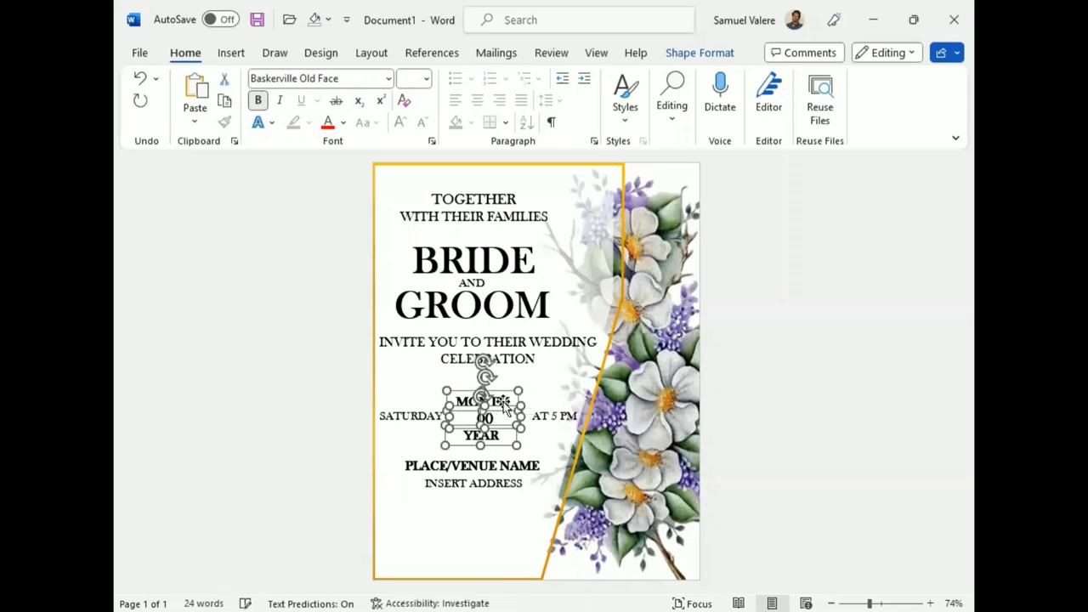
pyautogui.press('Right')
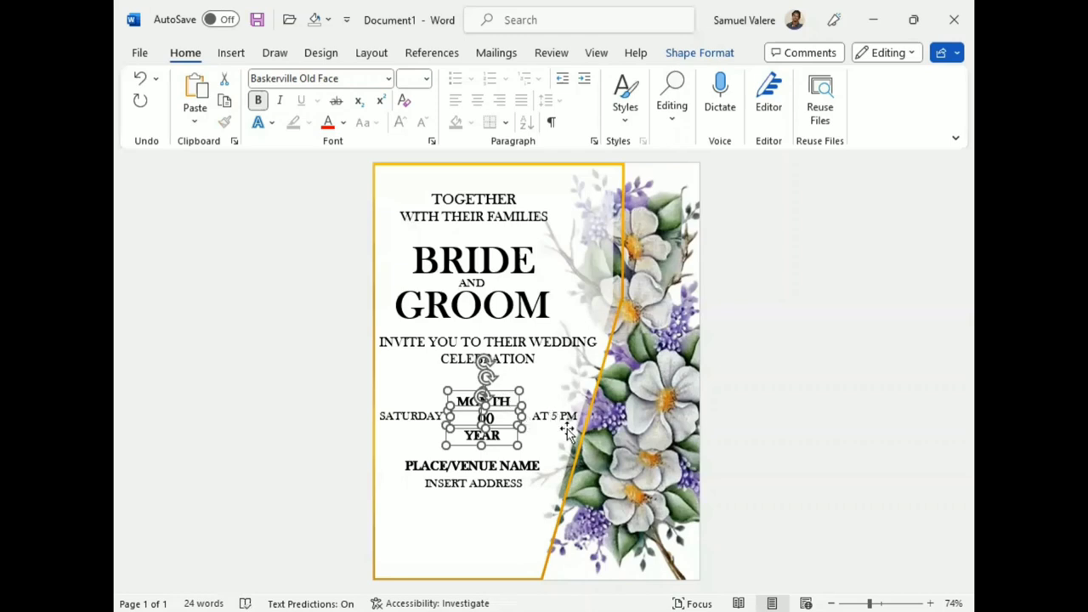
# - Nudge AT 5 PM slightly left and SATURDAY two steps right to even the date row
pyautogui.click(566, 425)
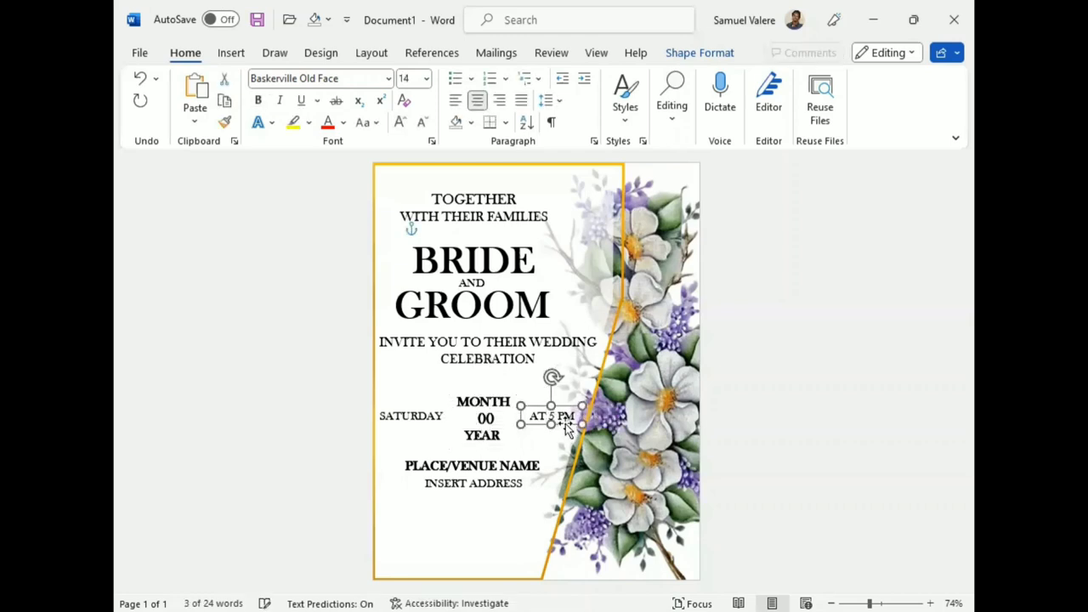
pyautogui.press('Left')
pyautogui.press('Left')
pyautogui.press('Left')
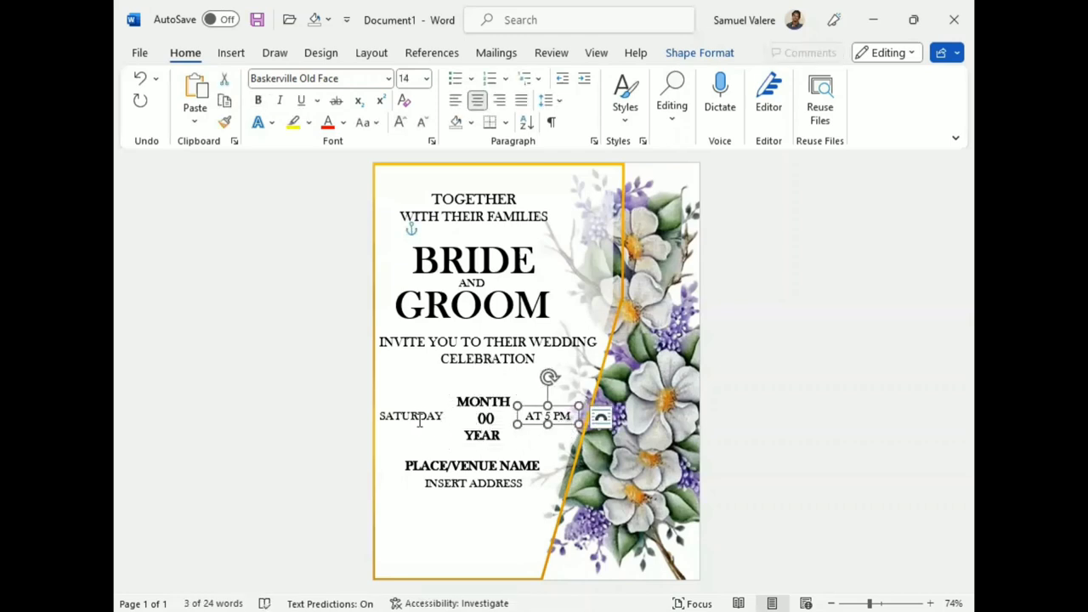
pyautogui.click(422, 429)
pyautogui.press('Right')
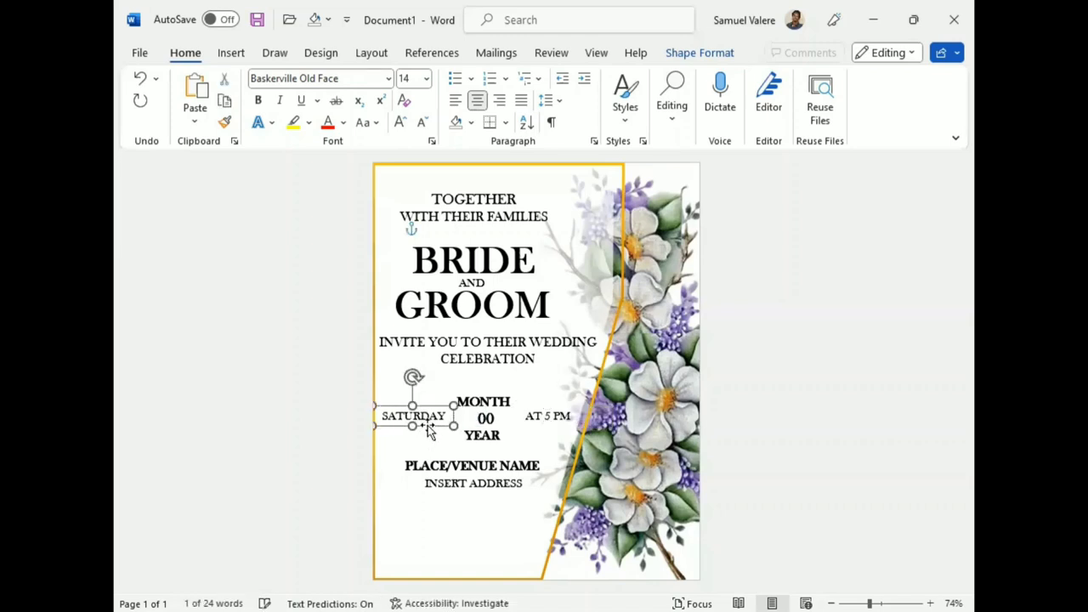
pyautogui.press('Right')
pyautogui.press('Right')
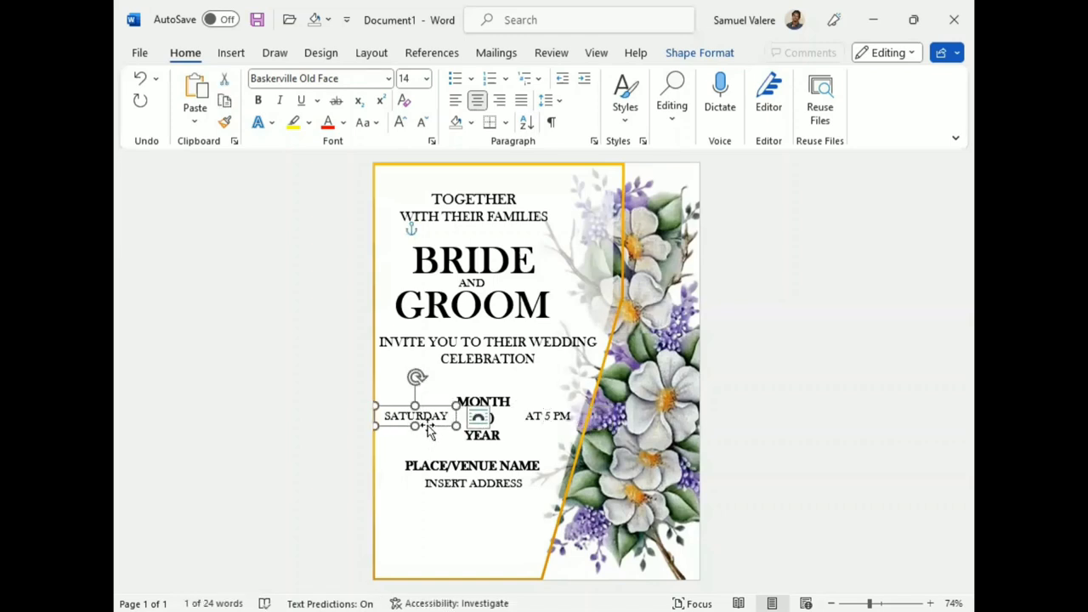